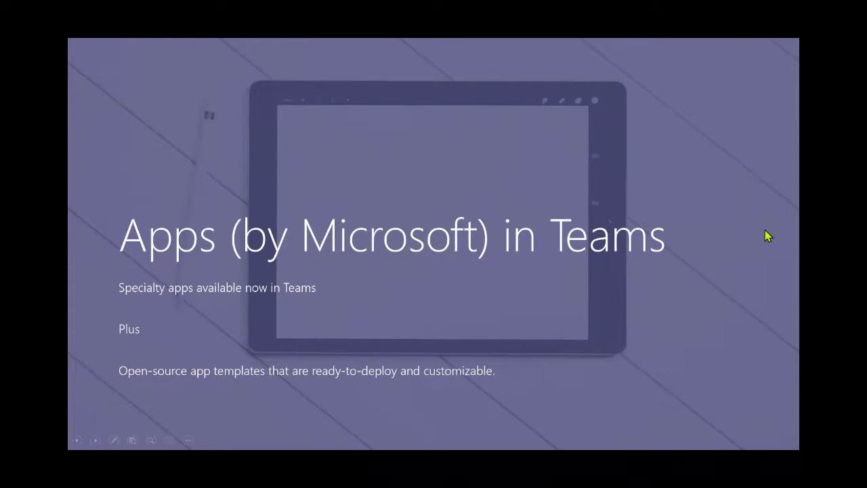
- Exit the Apps in Teams slideshow and bring up the Contoso HR General channel in Teams
key("alt+Tab")
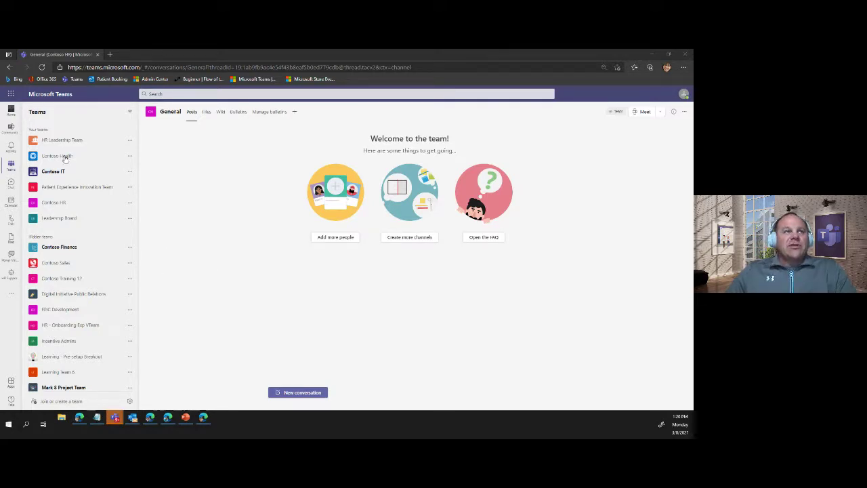
- Open the full Apps store through More apps in the left rail's '...' flyout
left_click(11, 293)
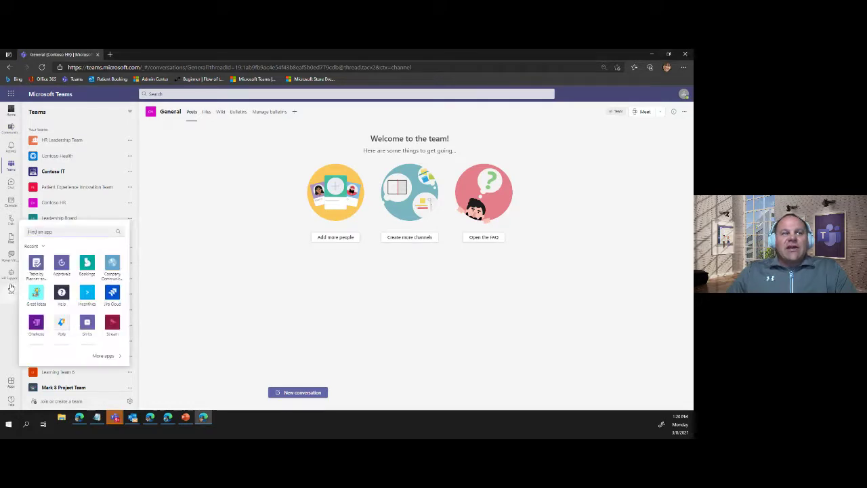
left_click(105, 355)
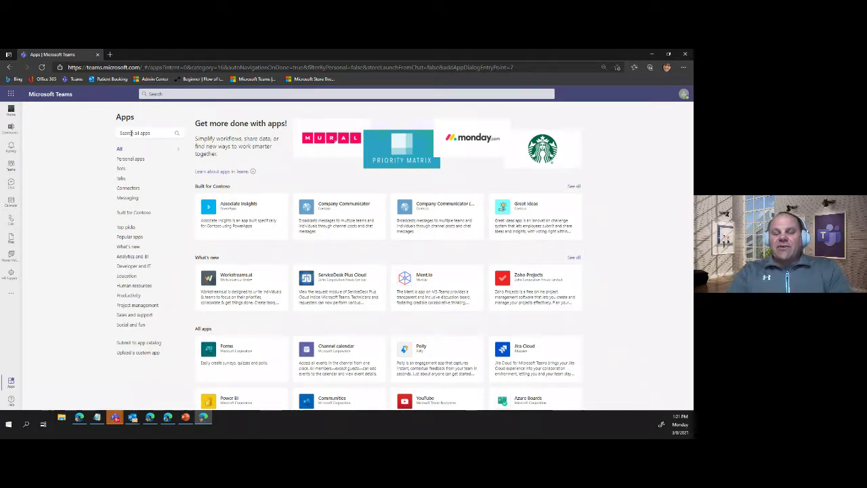
- Search the app catalogue for 'micro', then switch to the PowerPoint Teams APPs slide
left_click(132, 132)
type("microsoft")
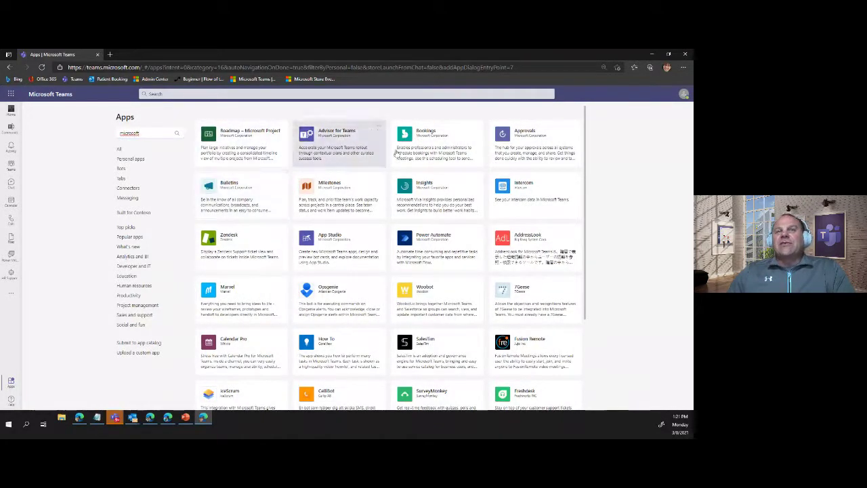
left_click(188, 418)
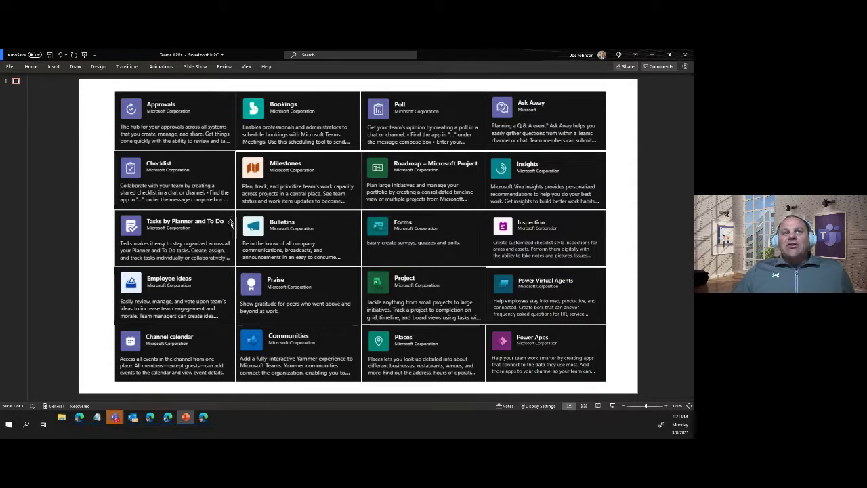
- Circle the Employee ideas and Inspection cards with ZoomIt, clear the marks, and minimize PowerPoint
key("ctrl+2")
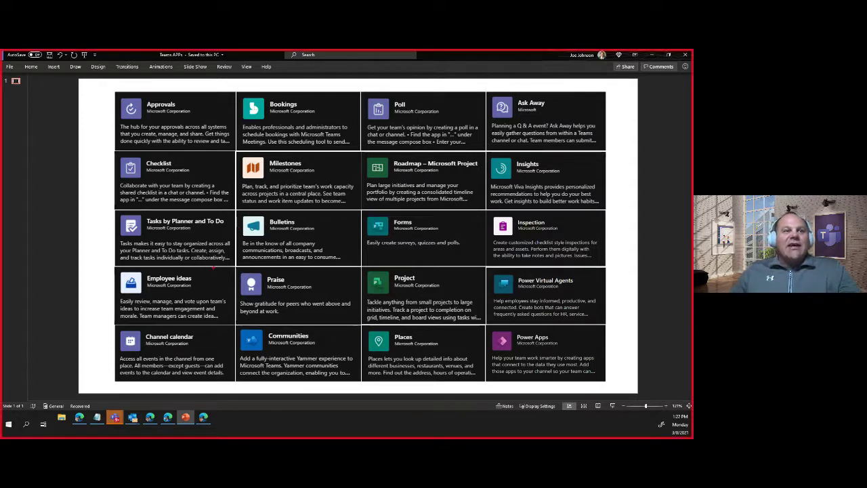
mouse_move(202, 260)
left_mouse_down()
mouse_move(73, 277)
mouse_move(135, 336)
mouse_move(256, 296)
mouse_move(153, 252)
left_mouse_up()
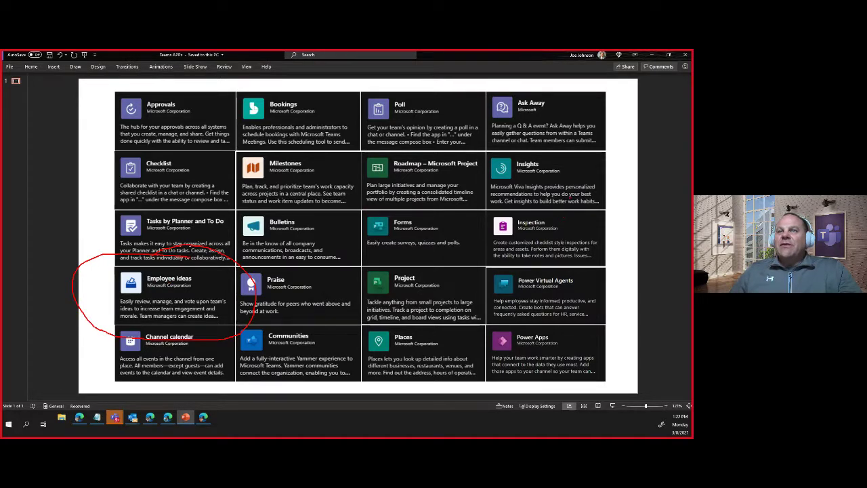
mouse_move(549, 212)
left_mouse_down()
mouse_move(448, 214)
mouse_move(593, 267)
mouse_move(569, 196)
left_mouse_up()
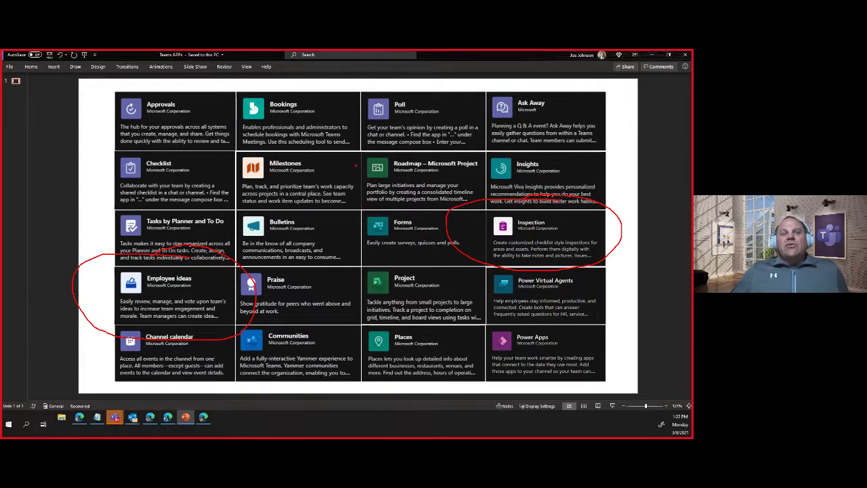
key("Escape")
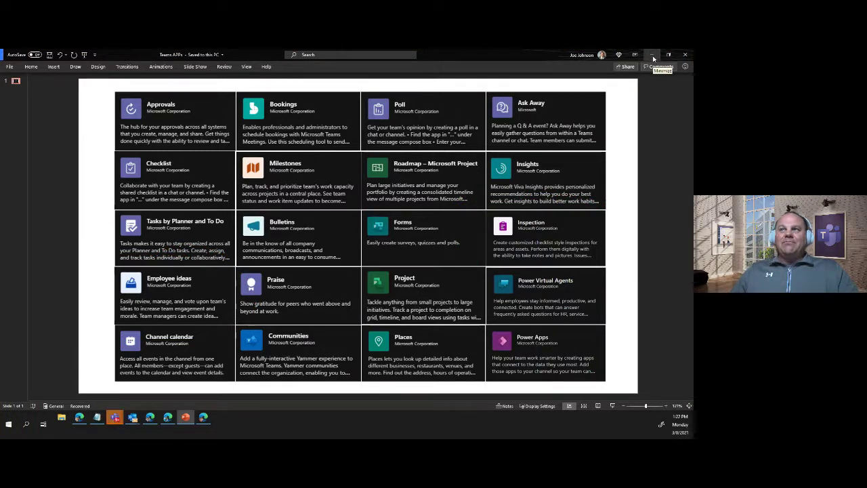
left_click(653, 58)
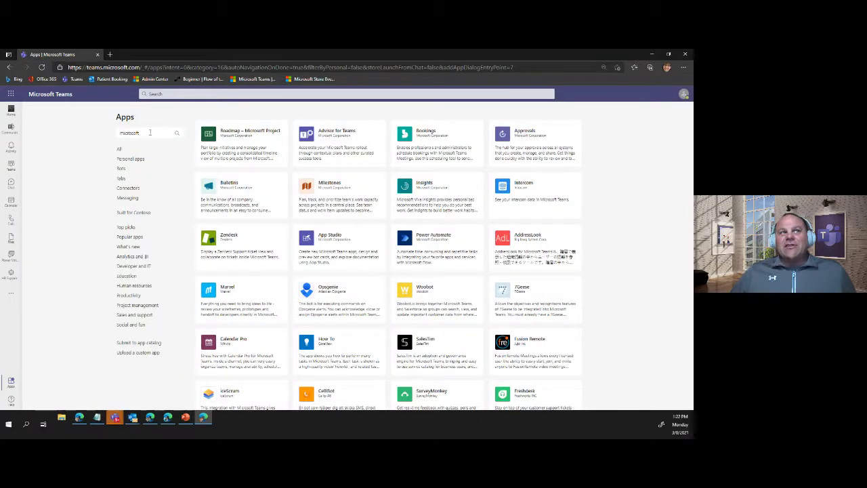
- Replace the 'microsoft' app search with 'commu'
left_click_drag(150, 132, 106, 136)
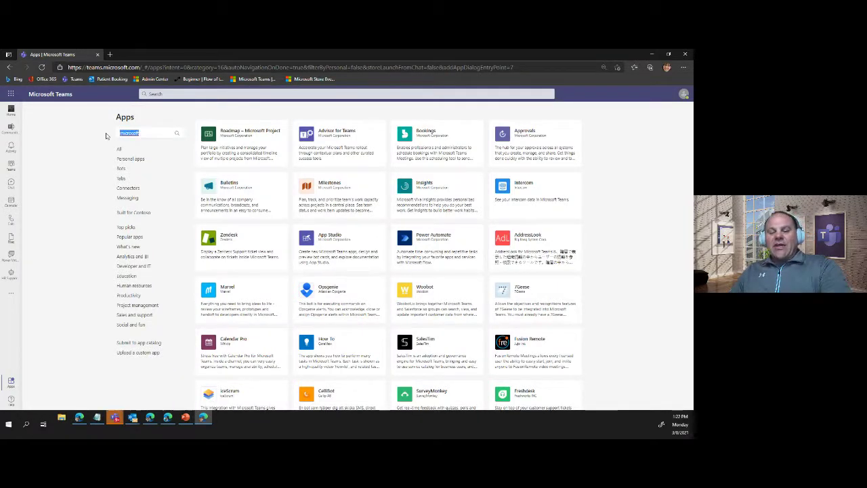
key("BackSpace")
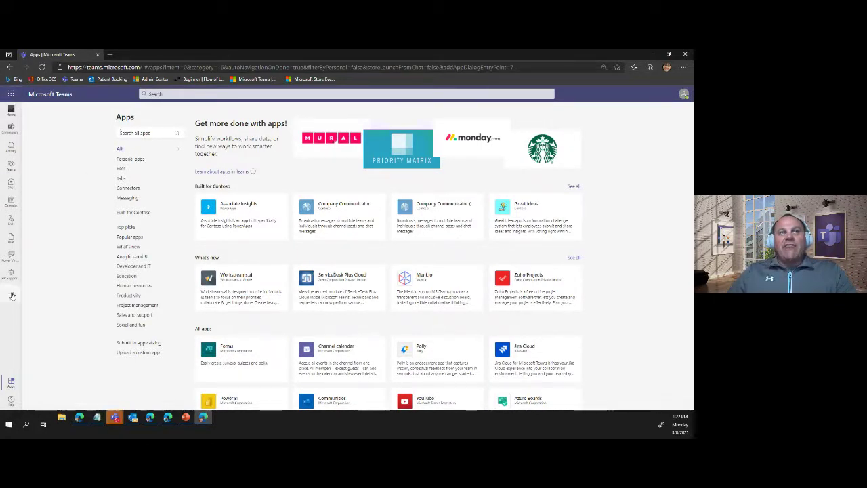
left_click(137, 133)
type("communit")
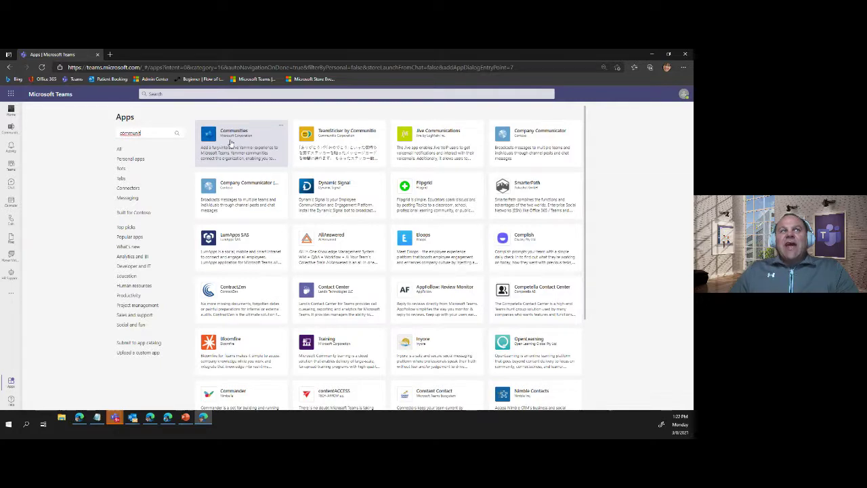
- View and close the Communities app details, then search for 'employee ideas'
left_click(236, 144)
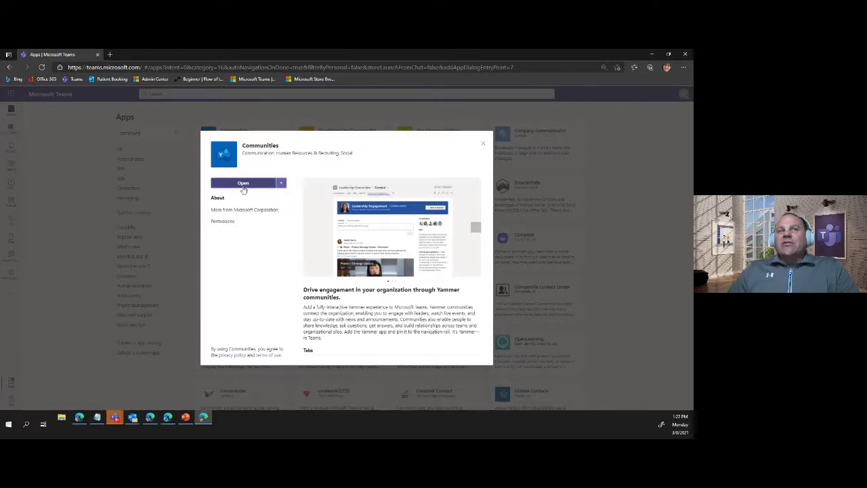
left_click(480, 145)
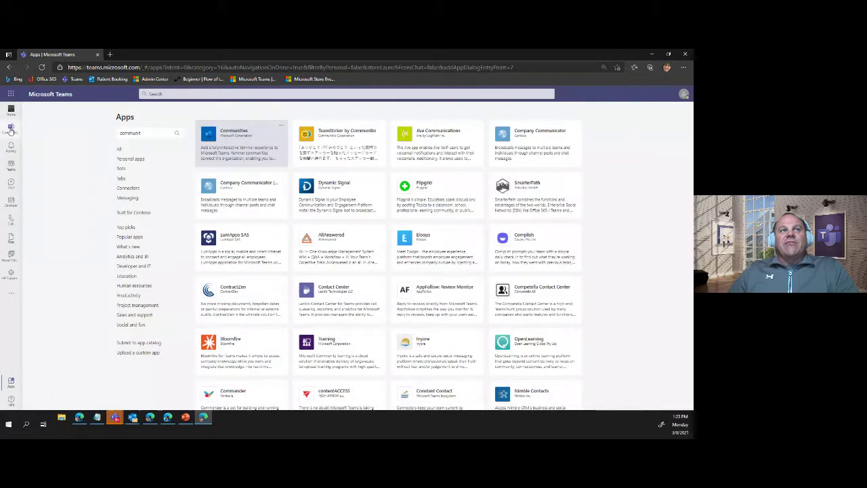
left_click_drag(153, 133, 109, 134)
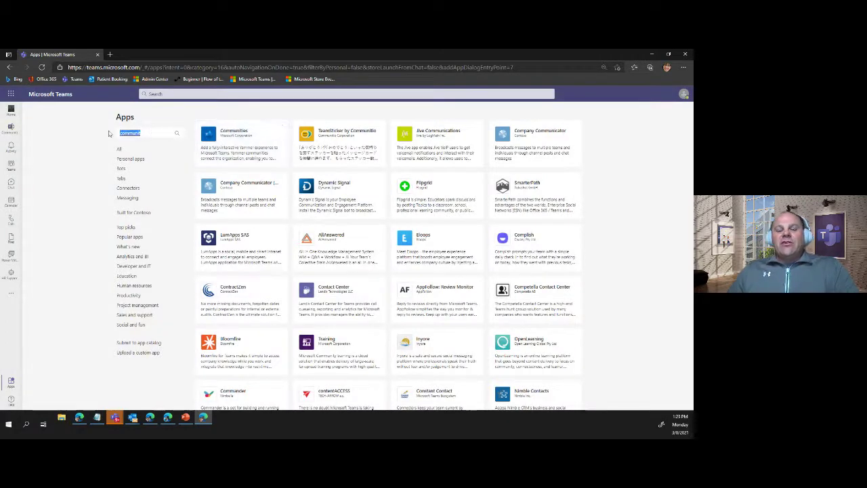
type("empl")
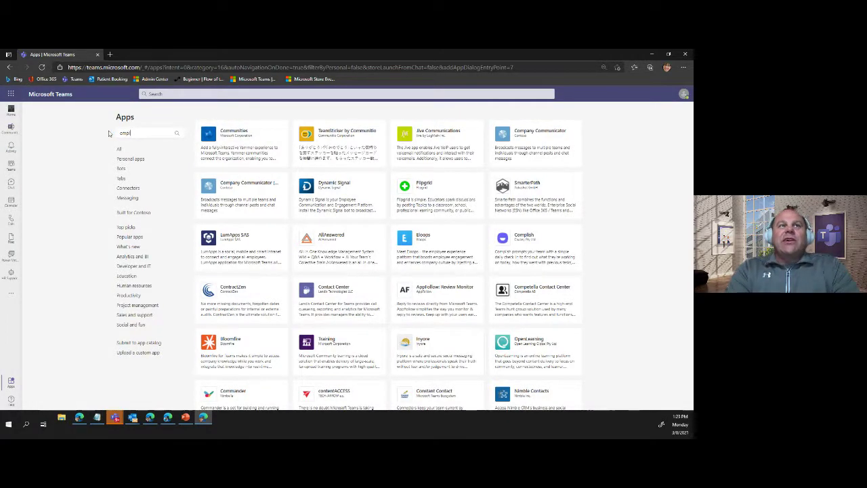
type("oyee")
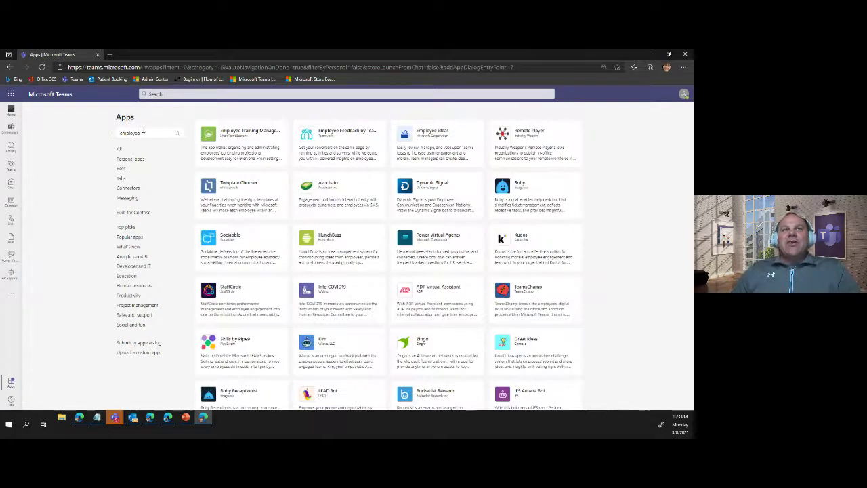
type(" ideas")
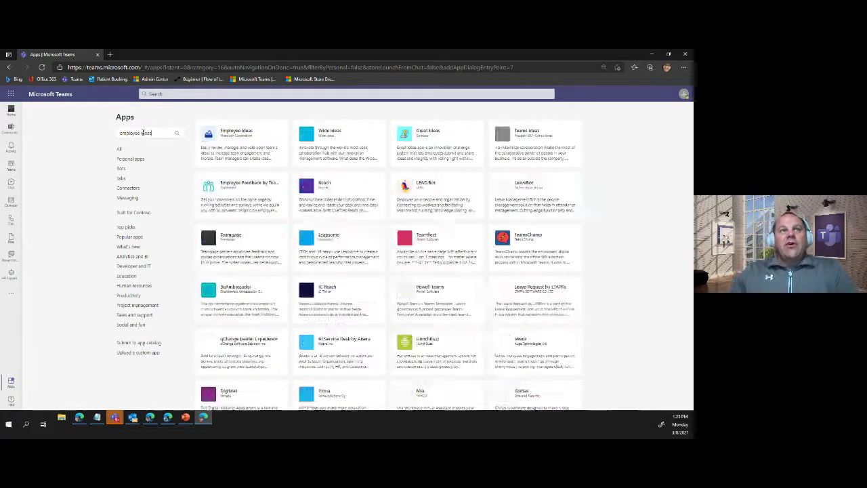
- Add Employee ideas as a tab in Contoso IT > General, then return to the Teams list
left_click(241, 143)
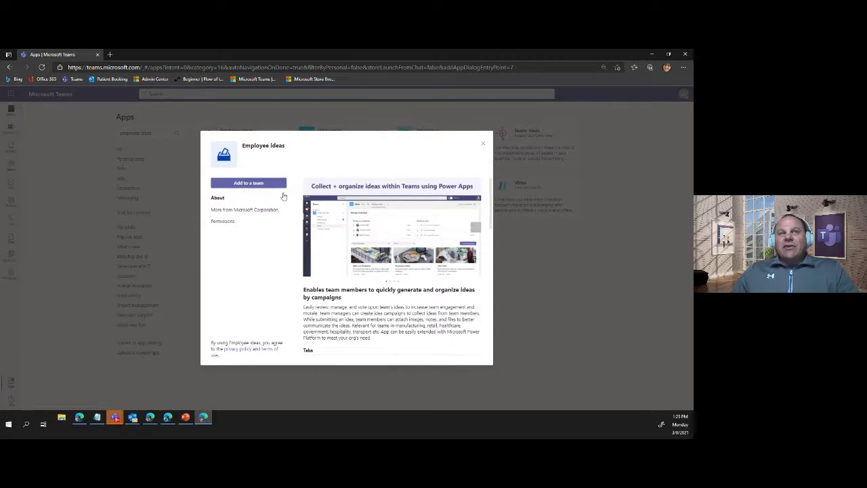
left_click(233, 183)
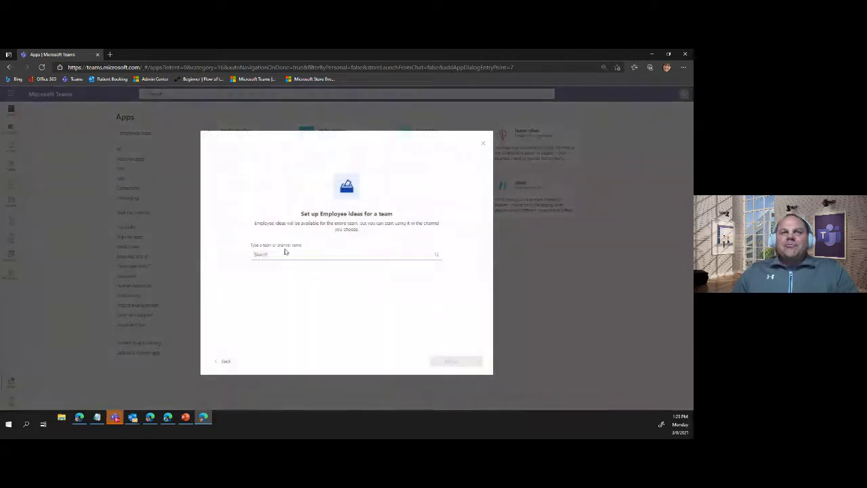
left_click(282, 253)
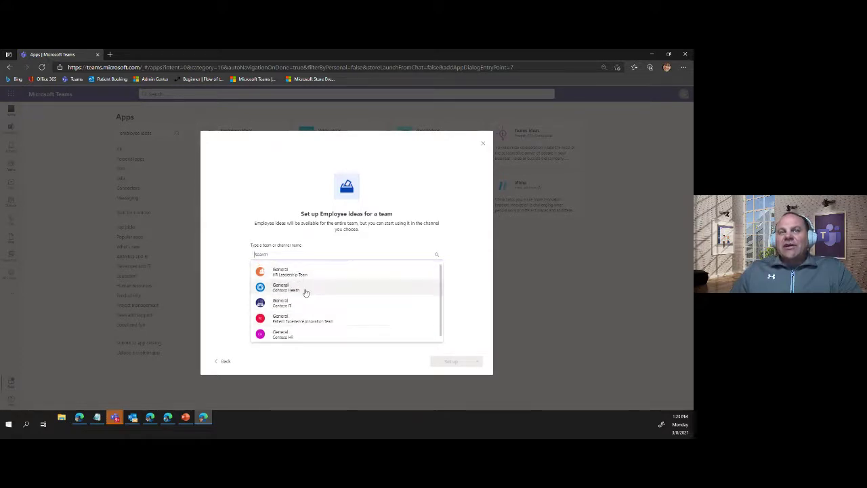
left_click(298, 305)
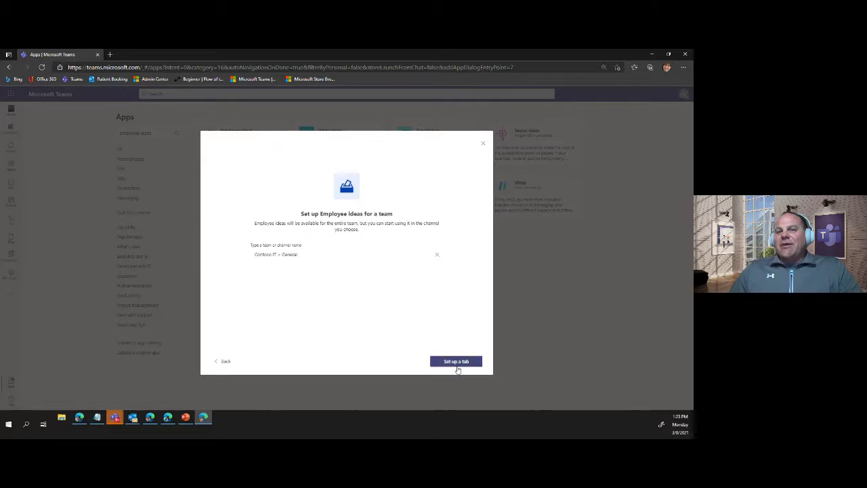
left_click(482, 143)
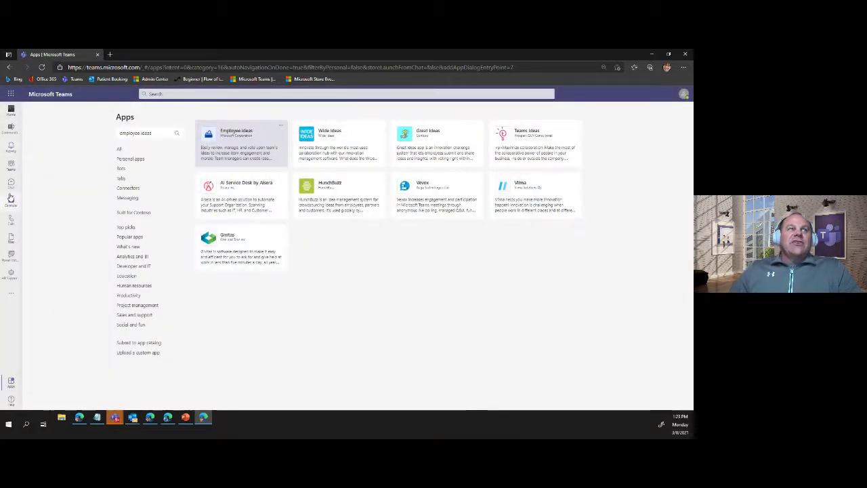
left_click(11, 169)
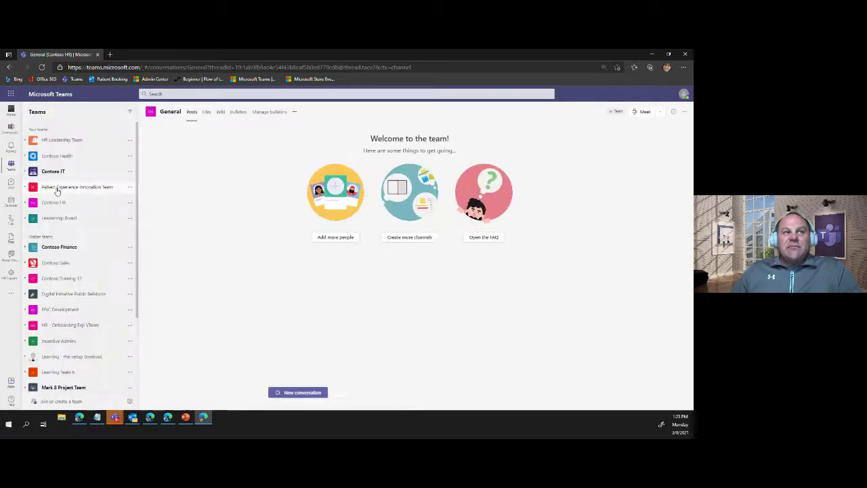
- Visit the Contoso IT General channel, then open the Leadership Board General channel
left_click(54, 172)
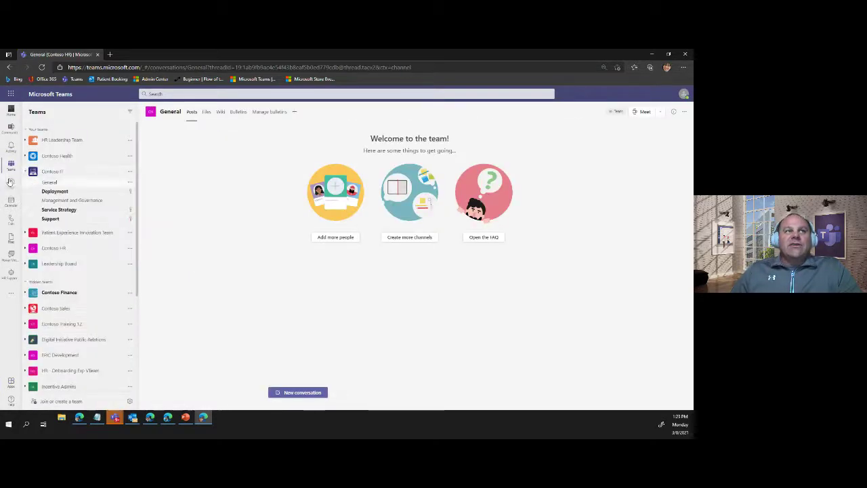
left_click(52, 184)
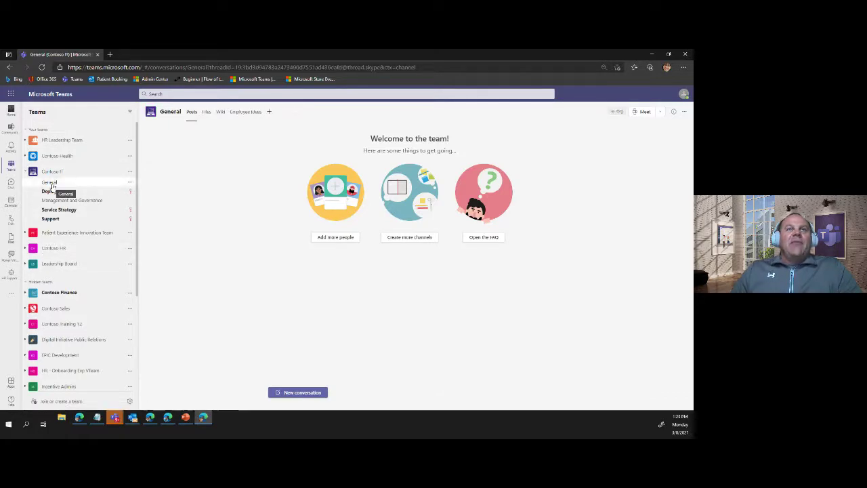
left_click(53, 173)
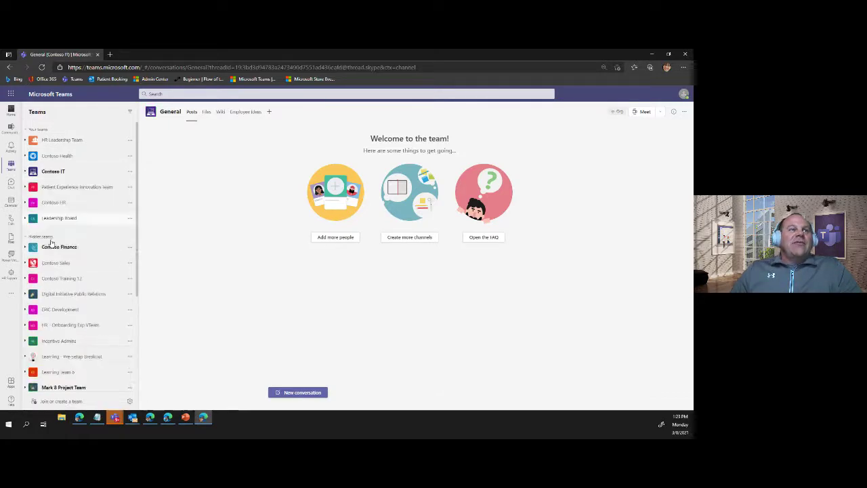
left_click(61, 218)
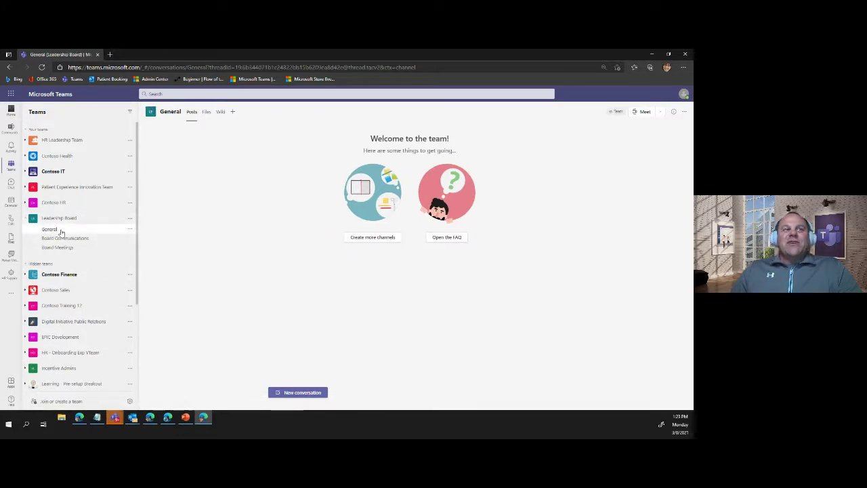
- In Add a tab, search 'emplo' and view the Employee Ideas details without adding it
left_click(231, 114)
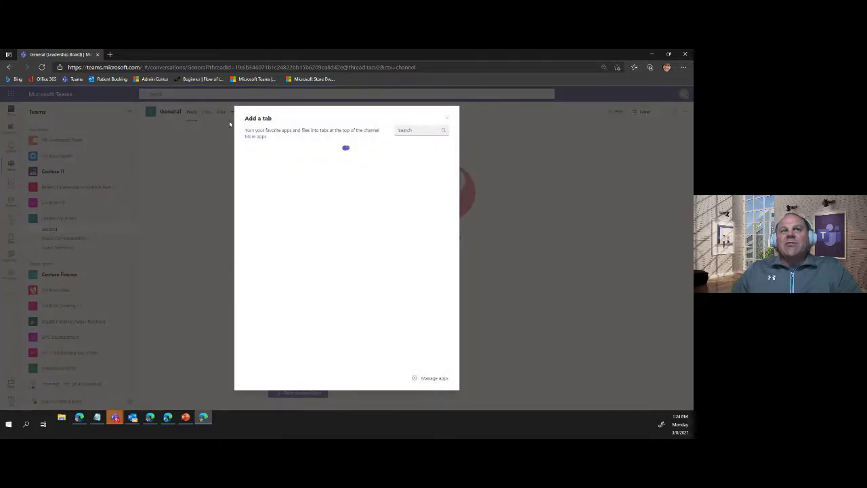
left_click(406, 130)
type("emp")
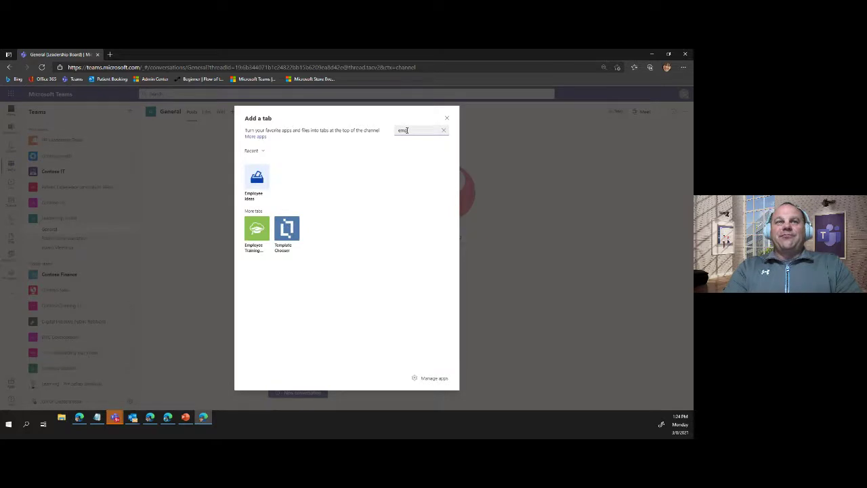
type("lo")
left_click(257, 182)
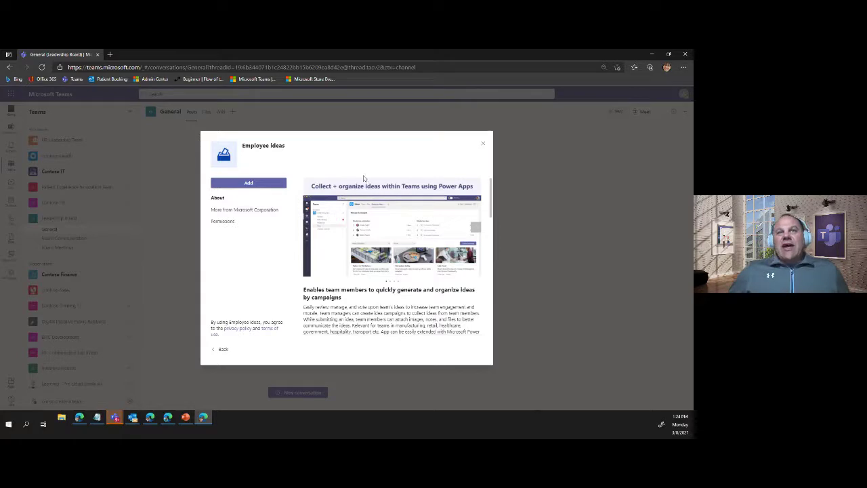
left_click(483, 146)
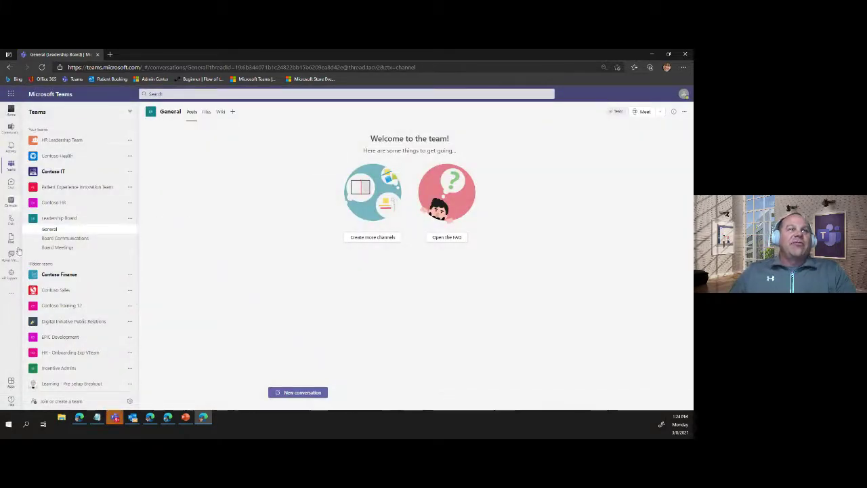
- Expand HR Leadership Team and open its General channel with the Leadership discovery day and Mentor matchup posts
left_click(61, 142)
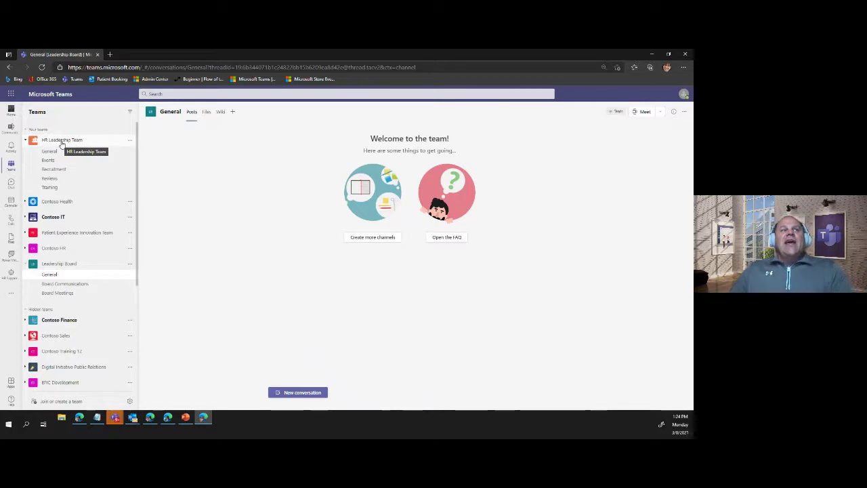
left_click(64, 150)
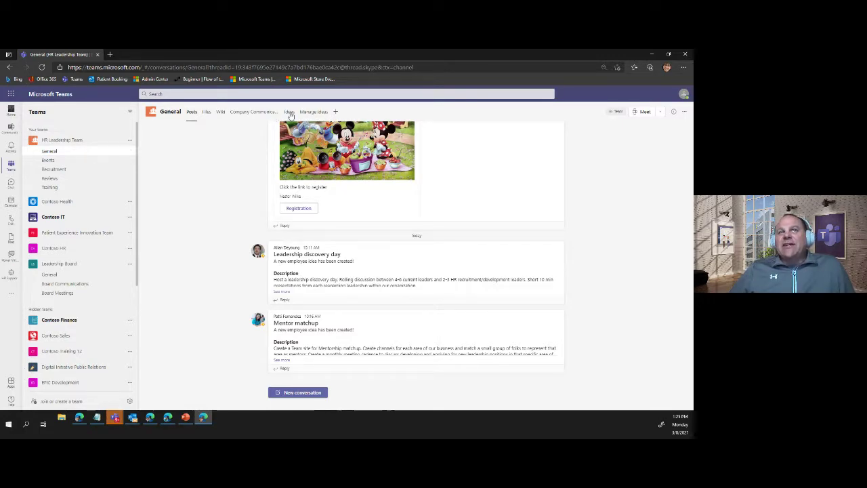
- Open the Manage ideas tab and highlight the weekly top contributors heading
left_click(309, 112)
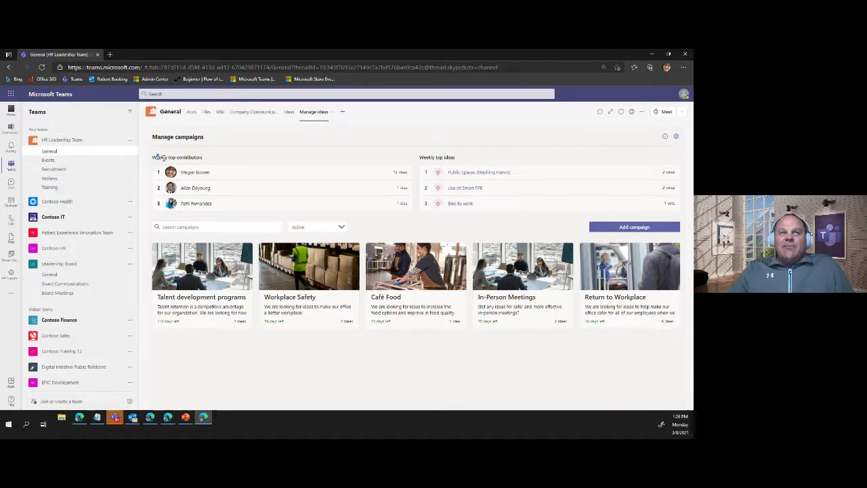
left_click_drag(157, 157, 470, 157)
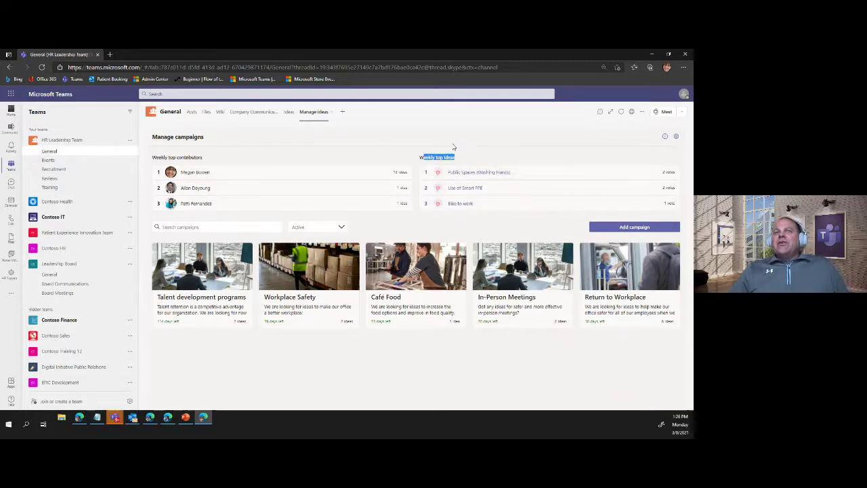
left_click(449, 156)
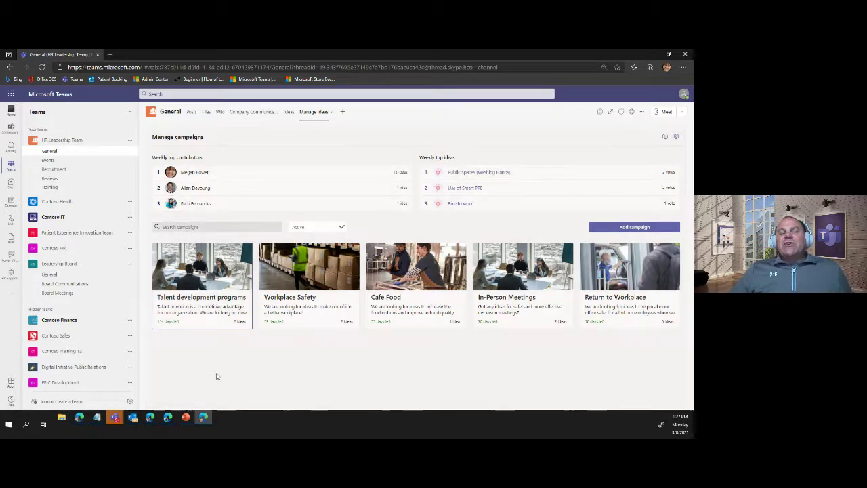
- Like Leadership discovery day in Talent development programs, bringing it to 2 likes, then go back to the posts
left_click(196, 297)
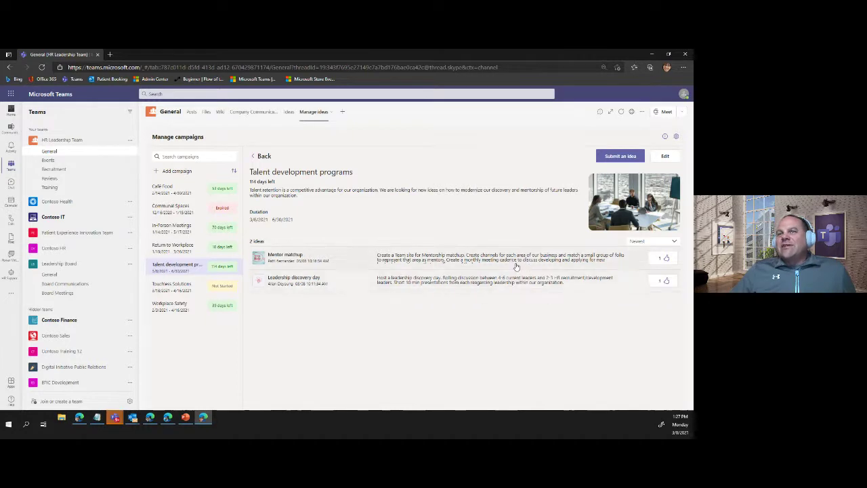
left_click(666, 282)
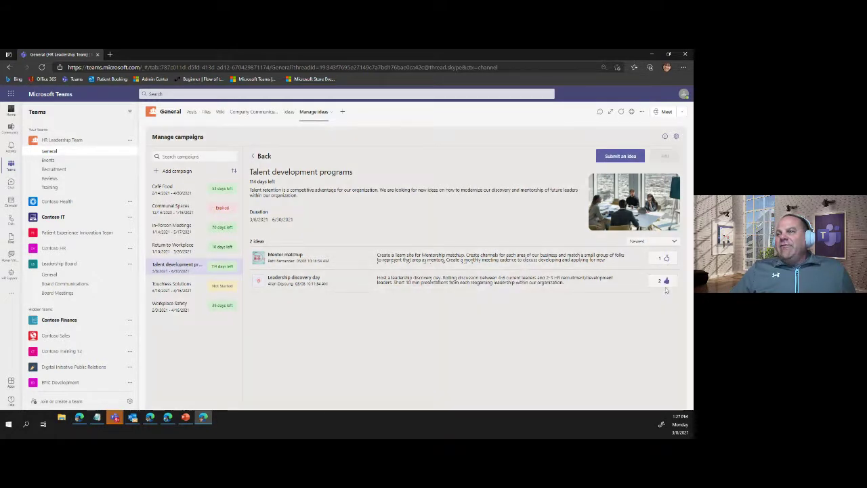
left_click(665, 281)
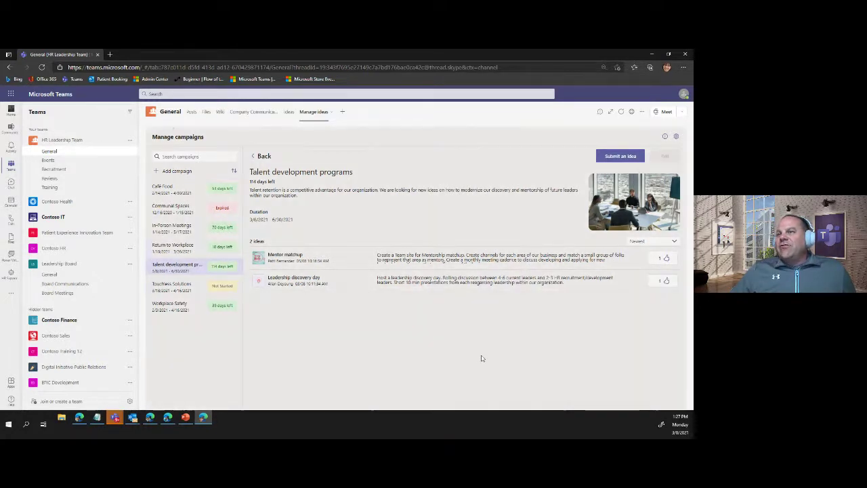
left_click(666, 281)
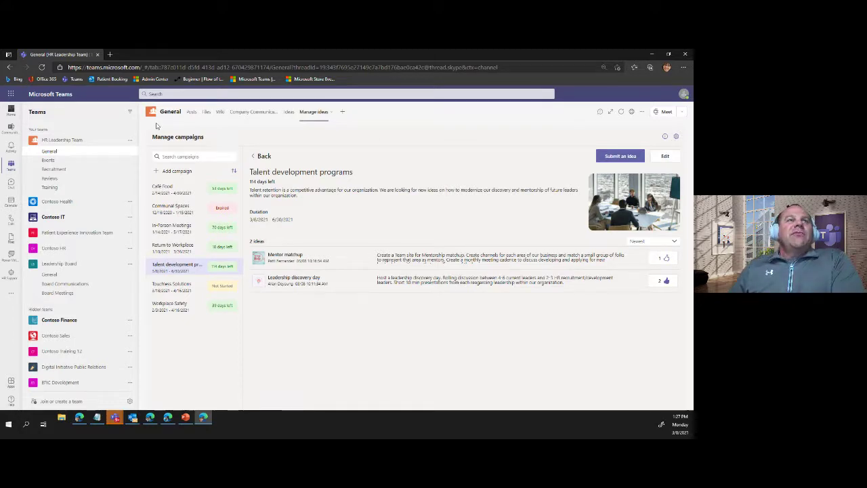
left_click(9, 67)
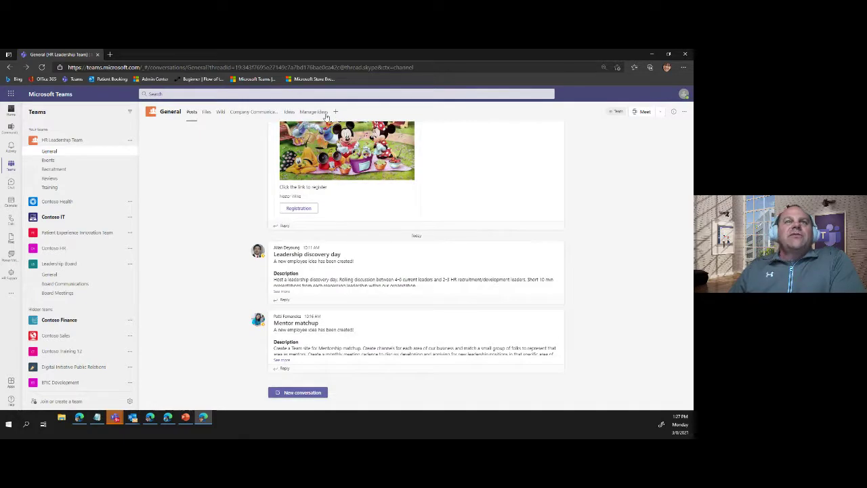
- Open the Manage ideas campaign settings showing Team Owner Restricted, HR Leadership Team and General
left_click(312, 112)
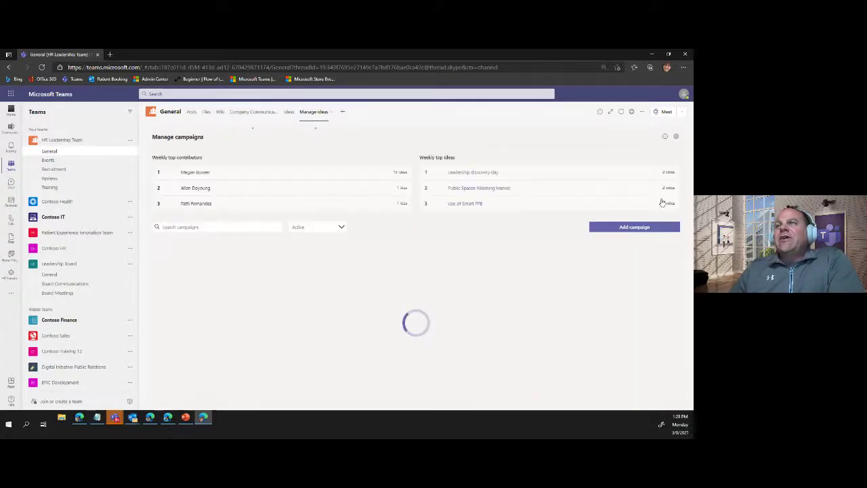
left_click(676, 137)
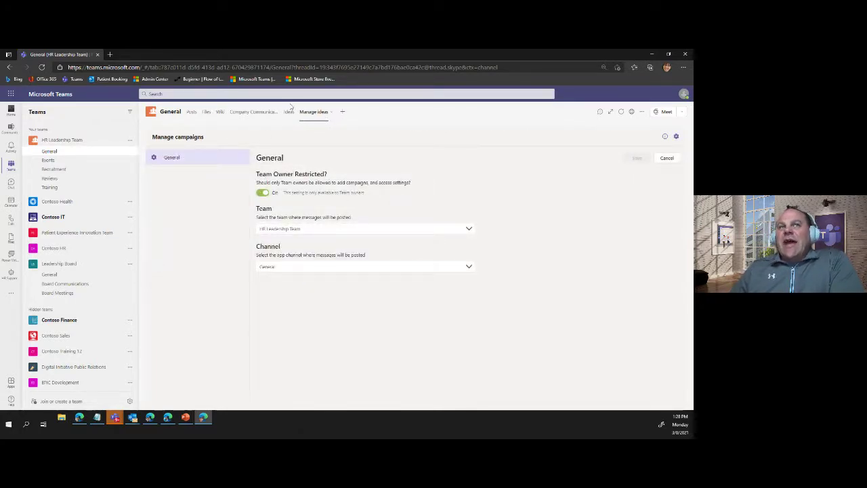
- Keep HR Leadership Team and General as posting team and channel, then go to the Ideas page
left_click_drag(256, 174, 338, 177)
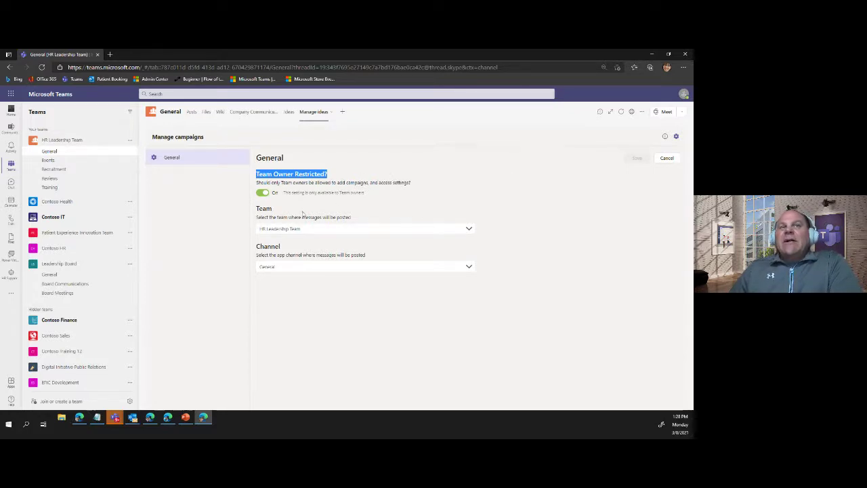
left_click(466, 229)
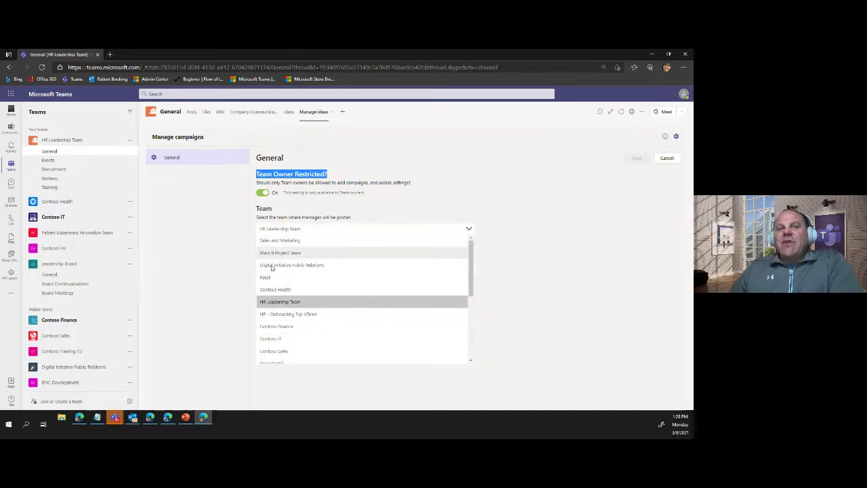
left_click(468, 230)
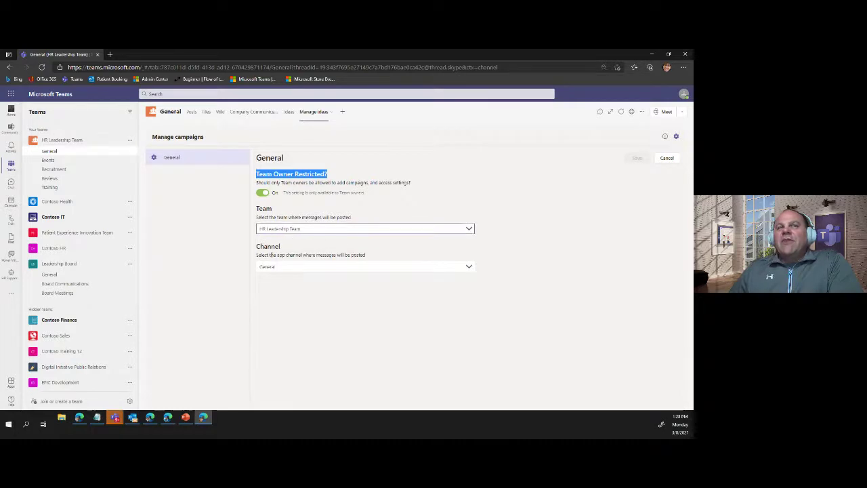
left_click(462, 268)
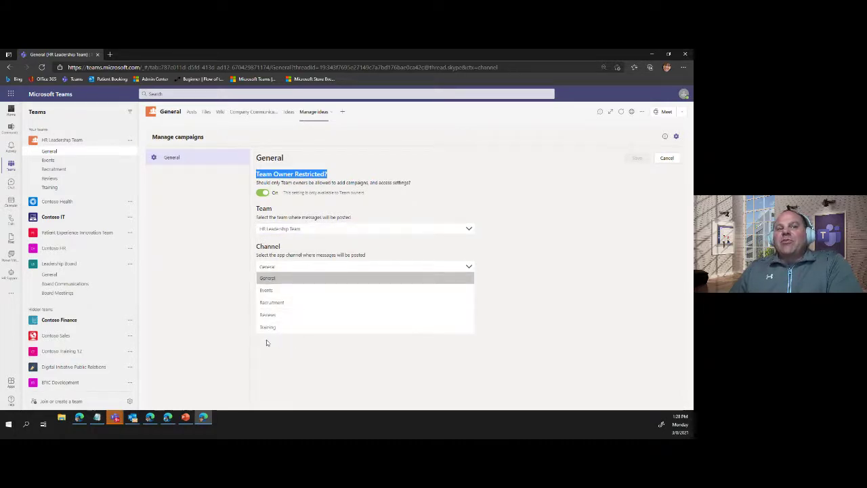
left_click(474, 267)
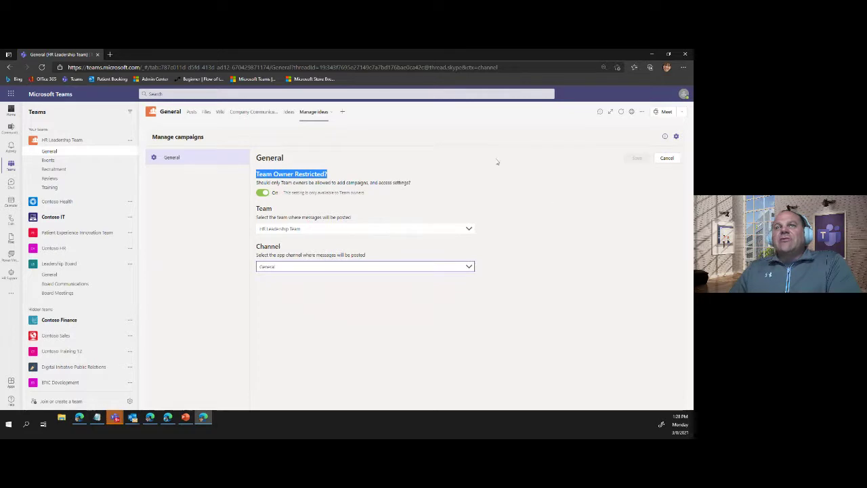
left_click(288, 114)
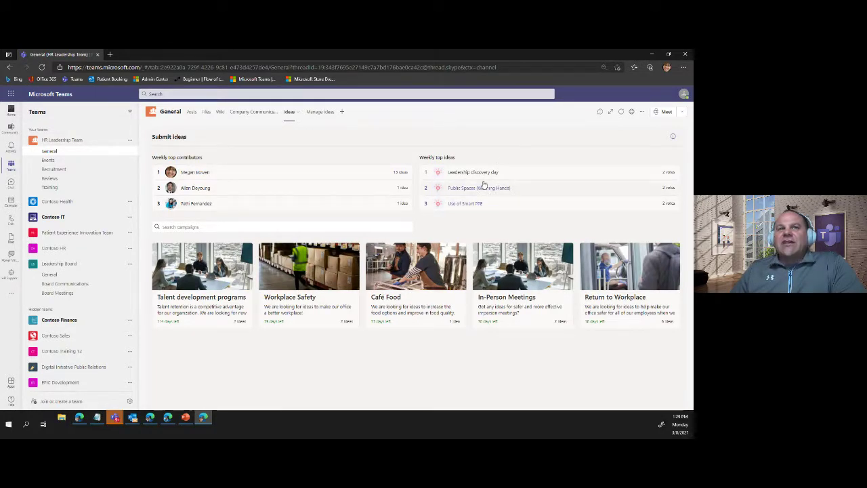
- Clear 'lunch' from the campaign search and open the Workplace Safety campaign
left_click(195, 229)
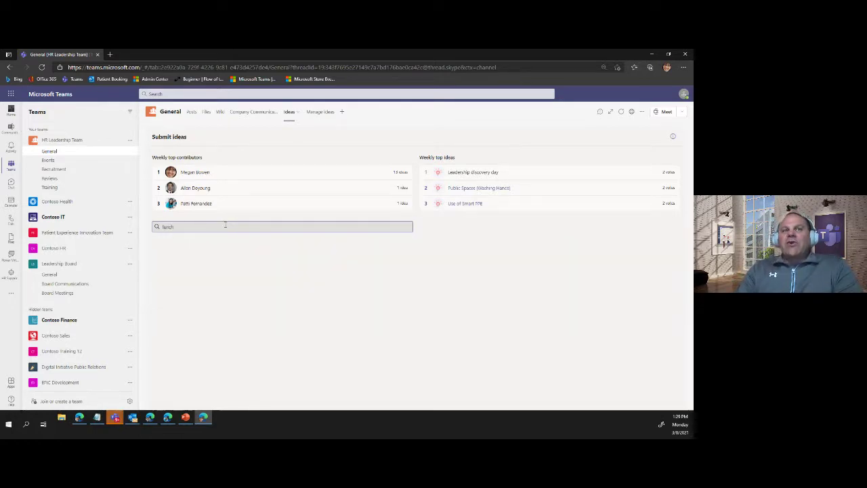
left_click_drag(225, 224, 163, 226)
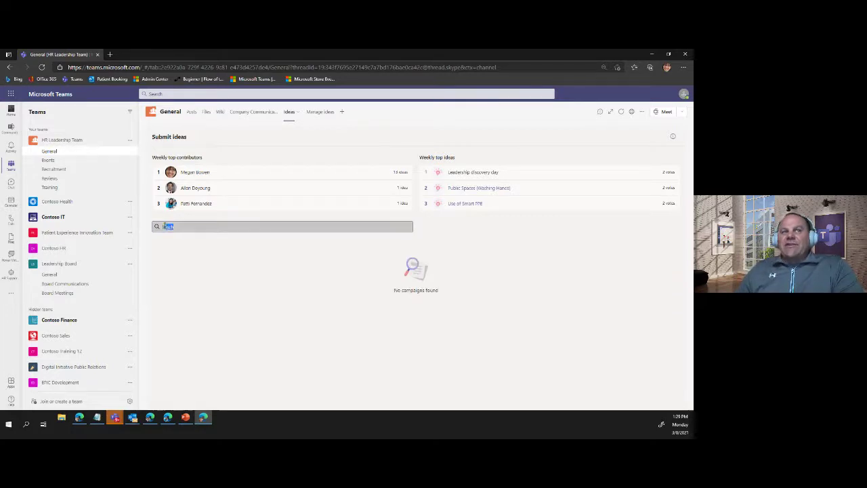
key("BackSpace")
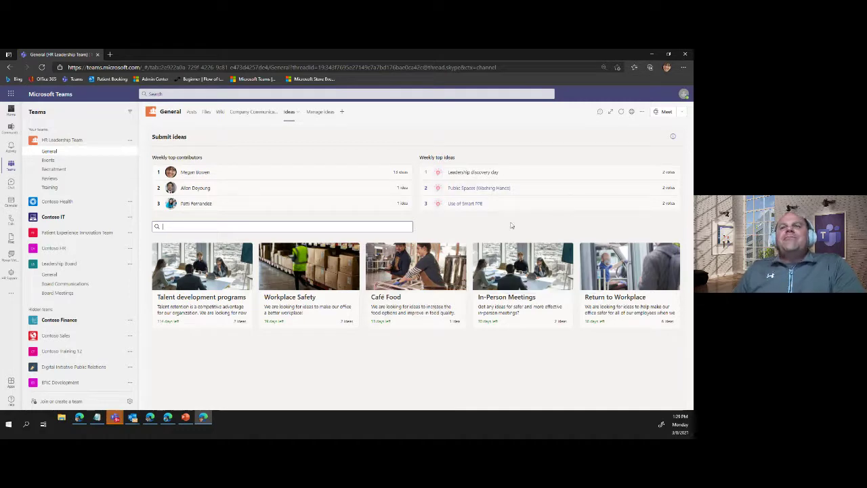
left_click(298, 305)
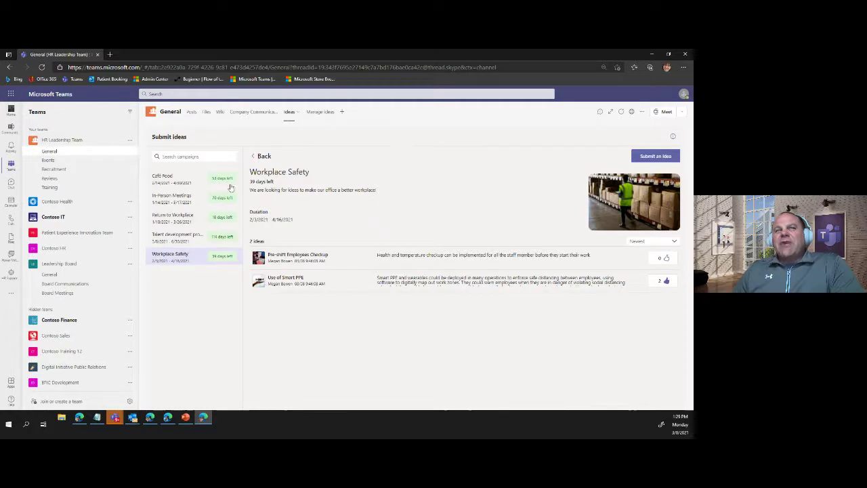
- In the Café Food campaign, like the Pre-package Food idea and start a new idea
left_click(166, 178)
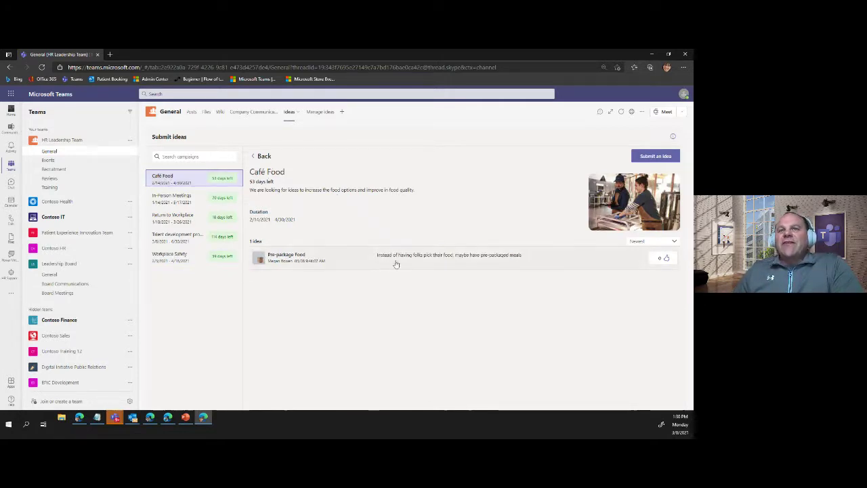
left_click(666, 258)
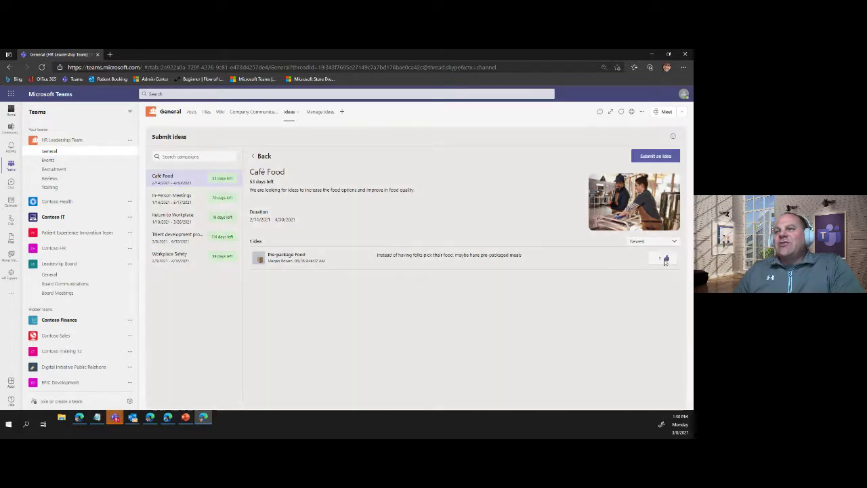
left_click(661, 156)
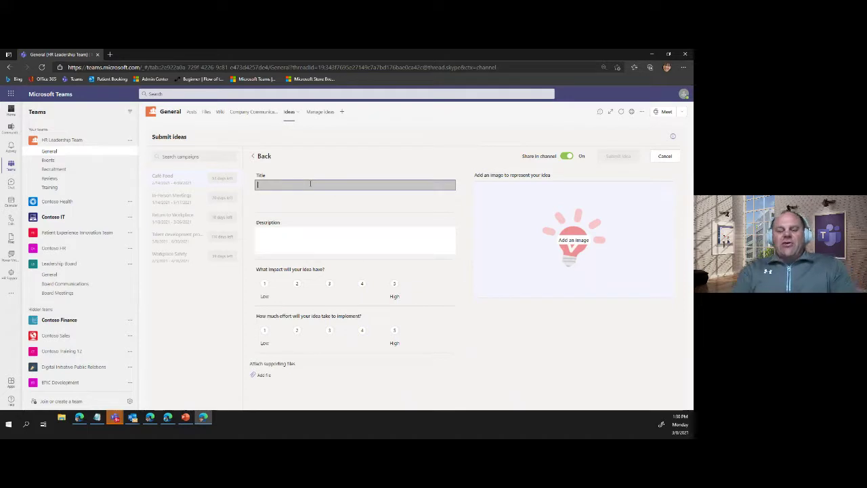
- Submit 'test idea' with description 'des', impact 5 and effort 3 to Café Food
type("test ide")
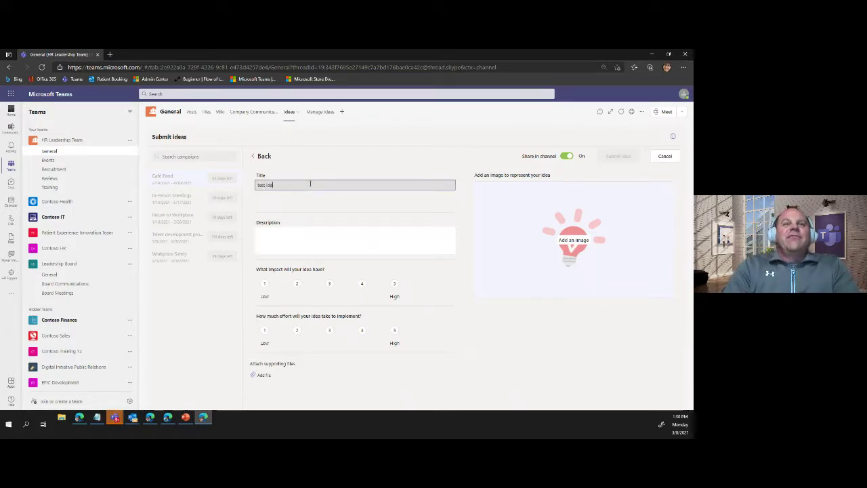
type("a")
key("Tab")
type("des")
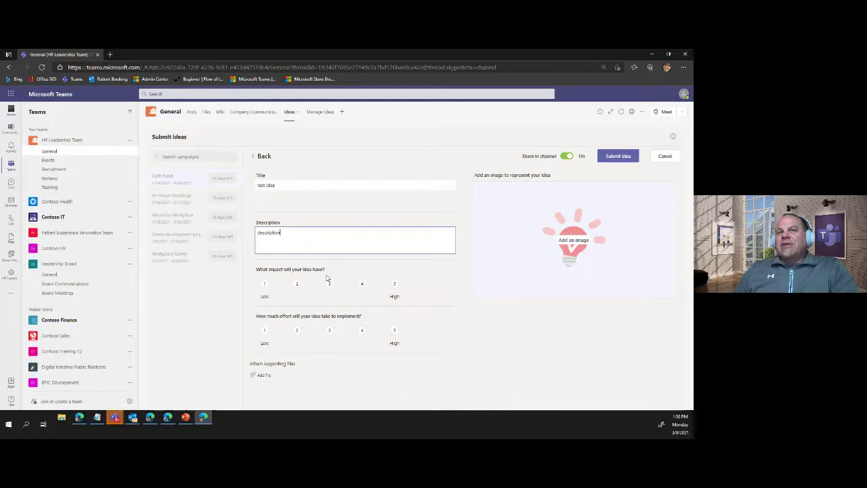
left_click(394, 284)
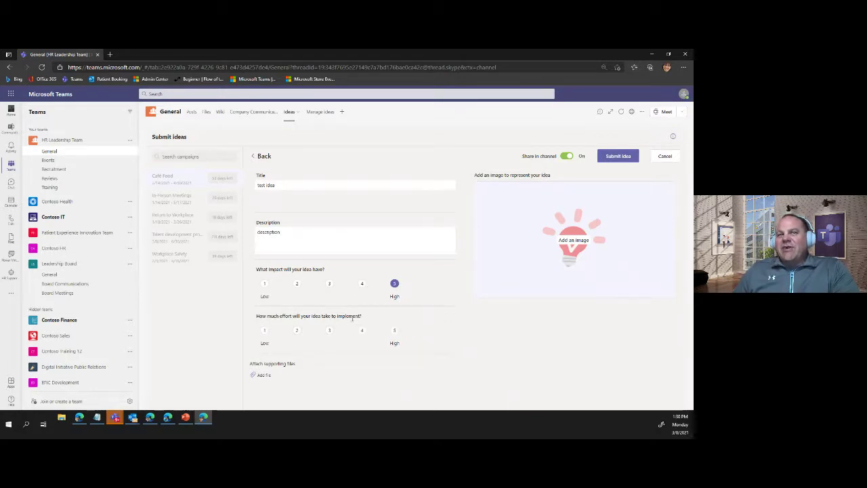
left_click(330, 331)
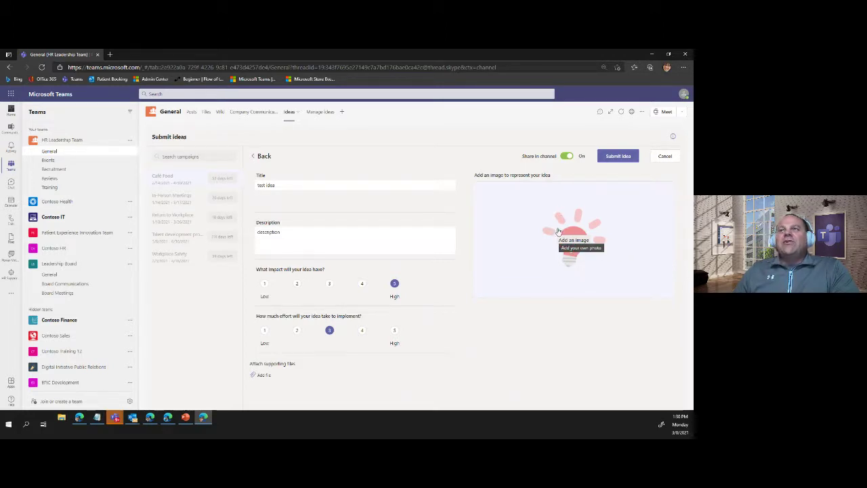
left_click(616, 158)
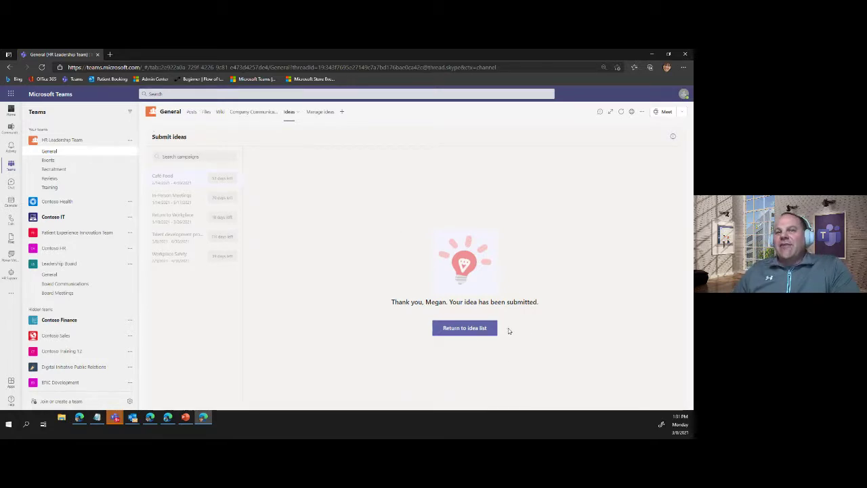
- In Return to Workplace, like In-Office Schedule and remove the like from Bike to work
left_click(452, 329)
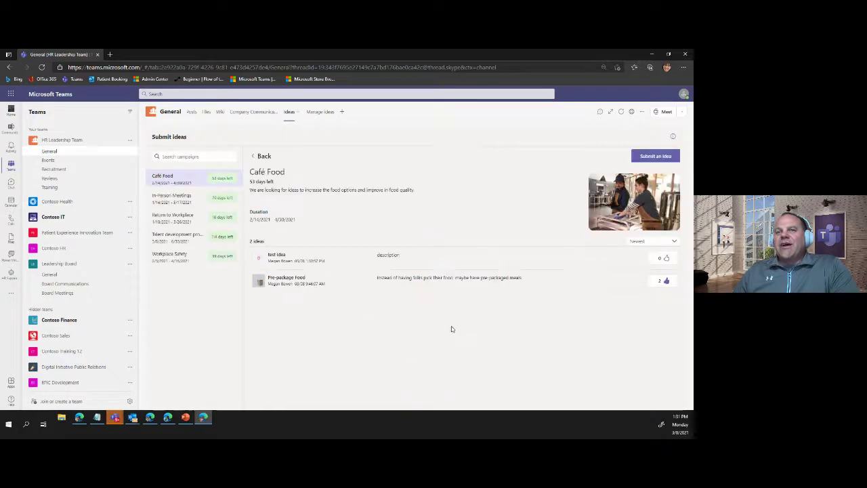
left_click(173, 202)
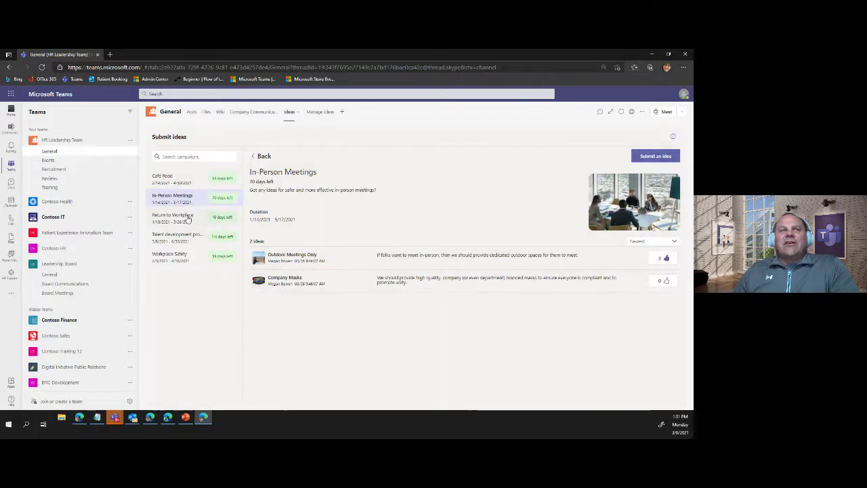
left_click(203, 218)
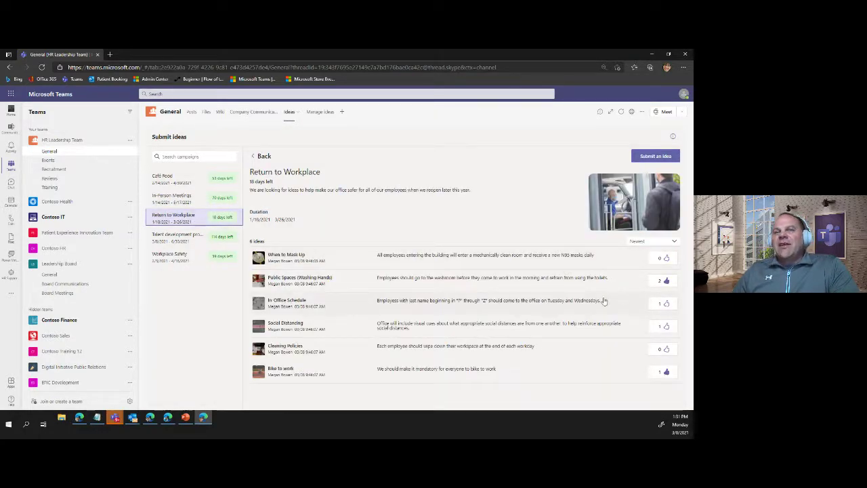
left_click(667, 305)
left_click(667, 283)
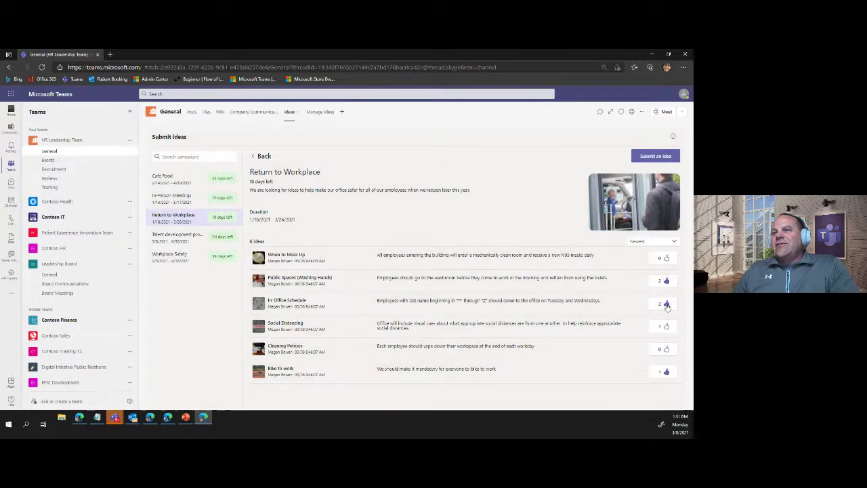
left_click(668, 282)
left_click(668, 373)
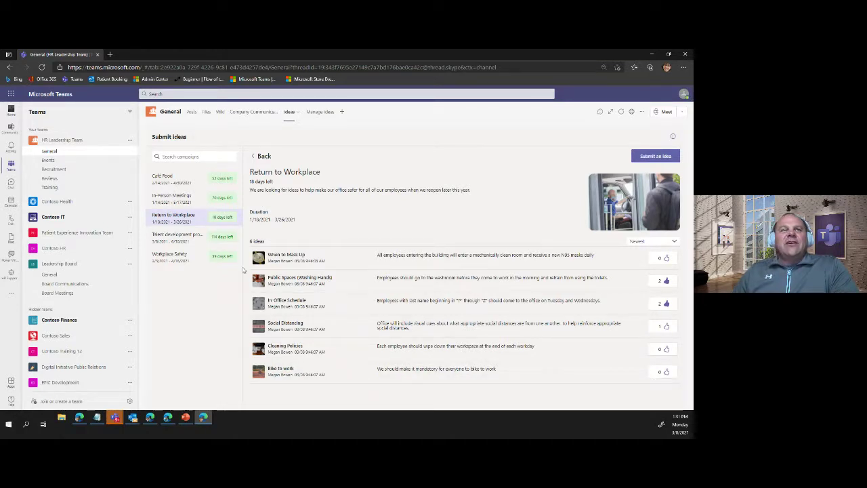
- Browse Talent development programs and Workplace Safety, then bring up the PowerPoint Teams APPs slide
left_click(178, 235)
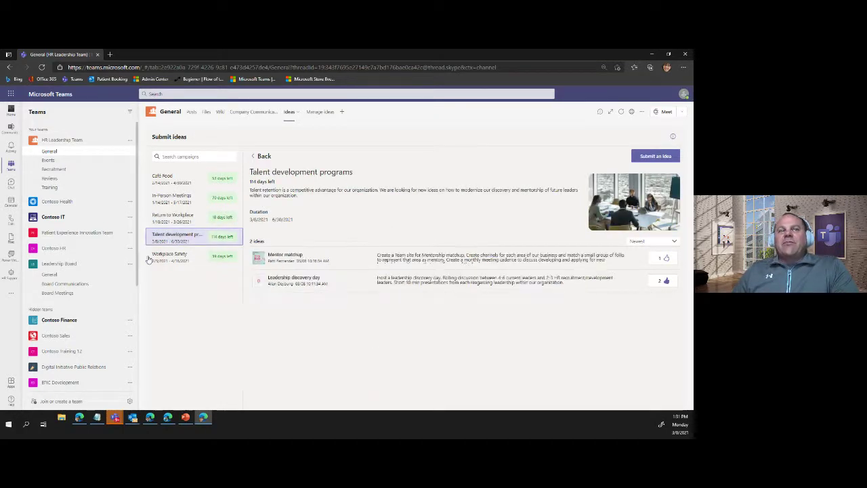
left_click(173, 257)
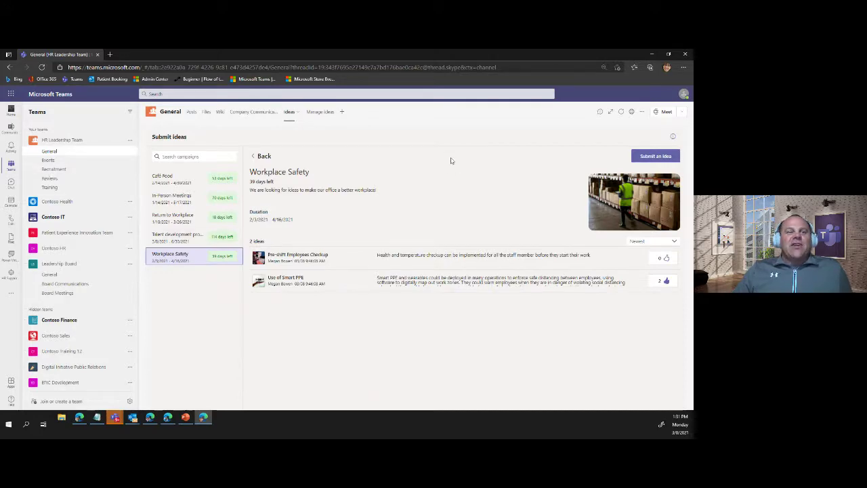
left_click(188, 417)
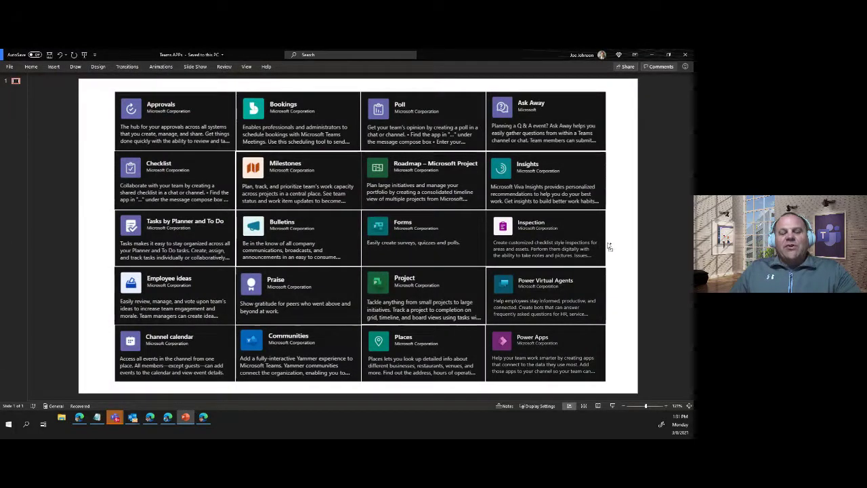
- Circle the Inspection app tile with a screen annotation, erase it, and minimize PowerPoint
key("ctrl+2")
mouse_move(489, 209)
left_mouse_down()
mouse_move(612, 284)
mouse_move(410, 193)
left_mouse_up()
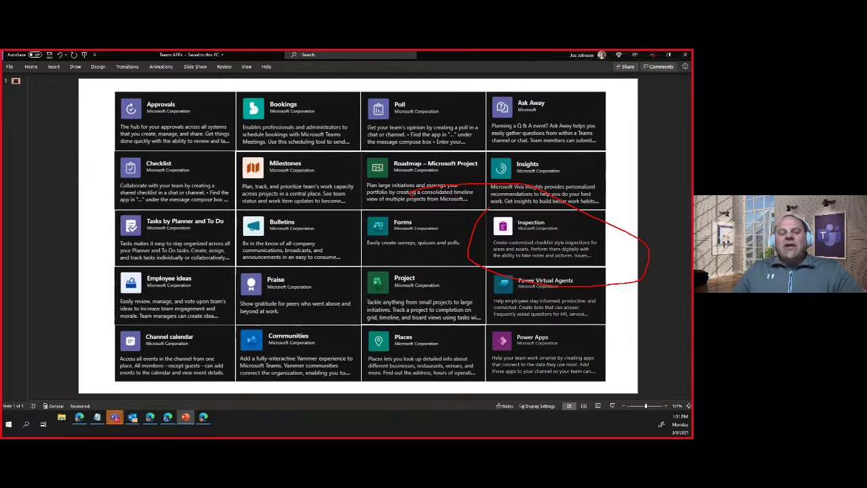
key("Escape")
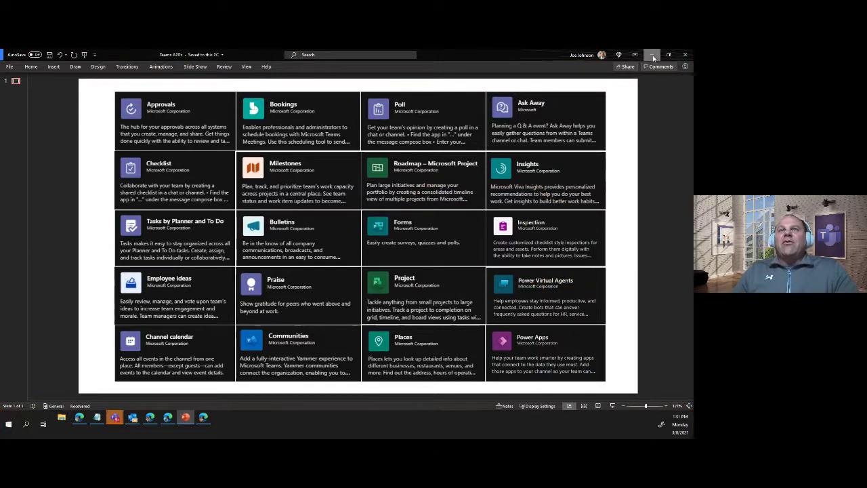
left_click(652, 54)
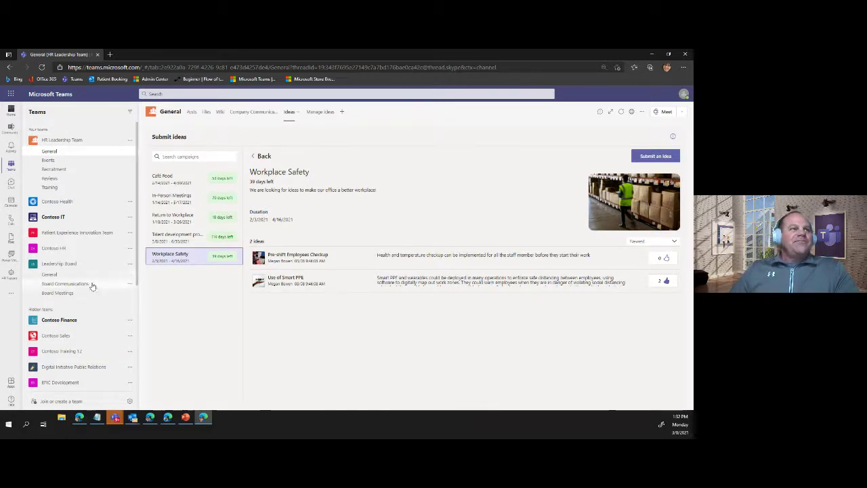
- Collapse HR Leadership Team and open the Contoso Health team's Inspections channel
left_click(43, 141)
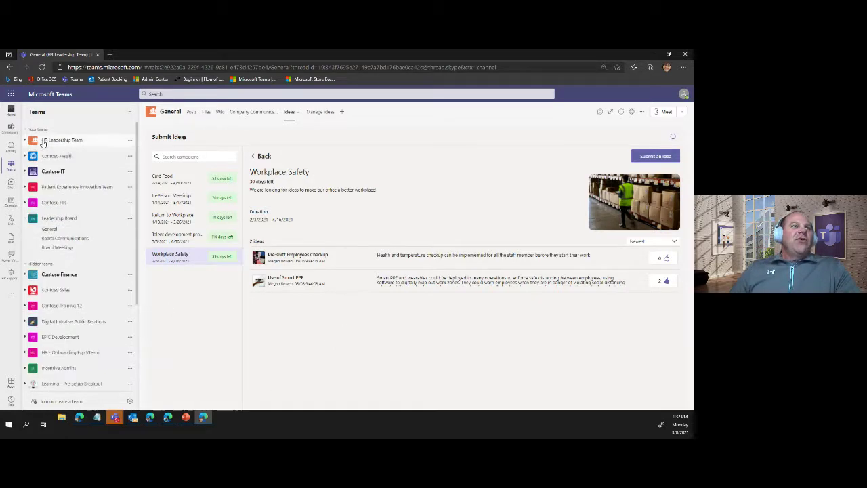
left_click(55, 156)
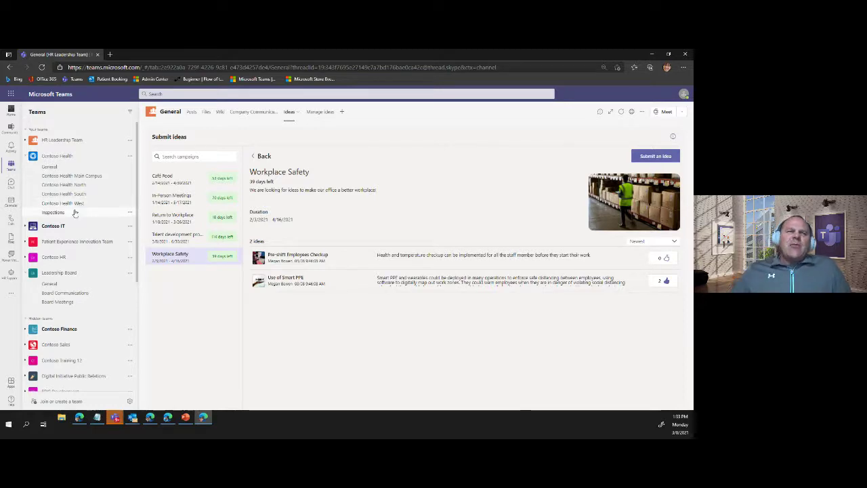
left_click(54, 212)
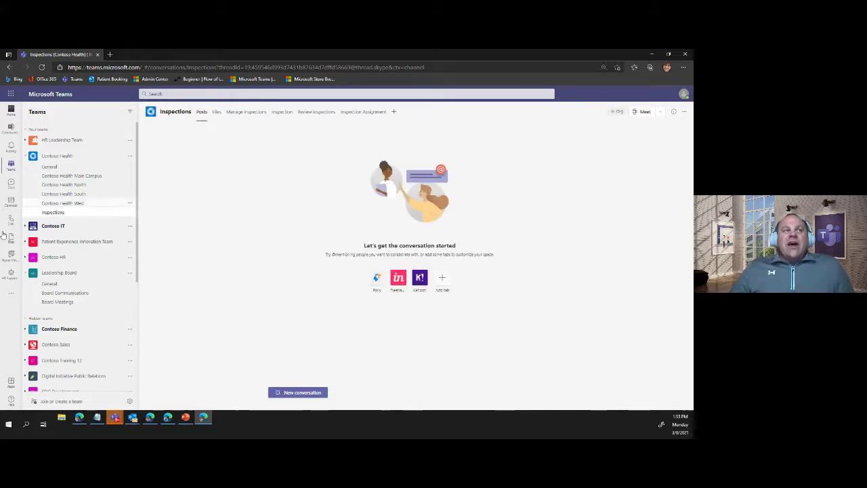
- Glance at the apps list, then open the Inspection Assignment task board in Inspections
left_click(11, 295)
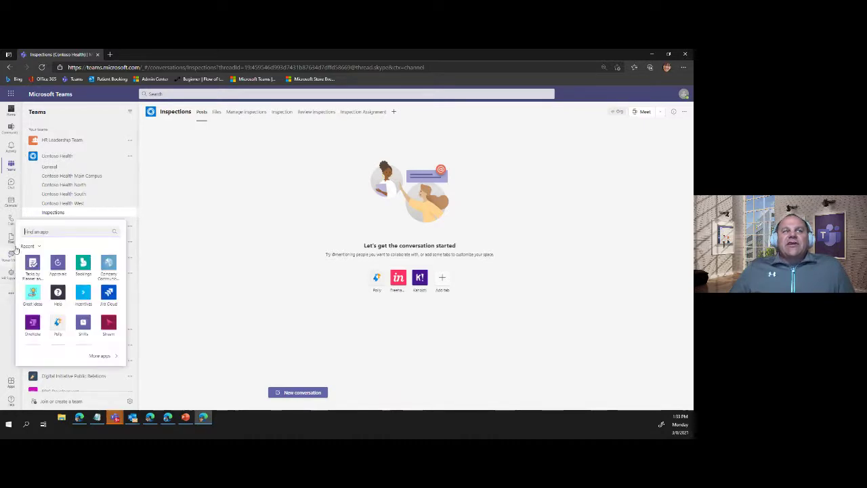
left_click(6, 315)
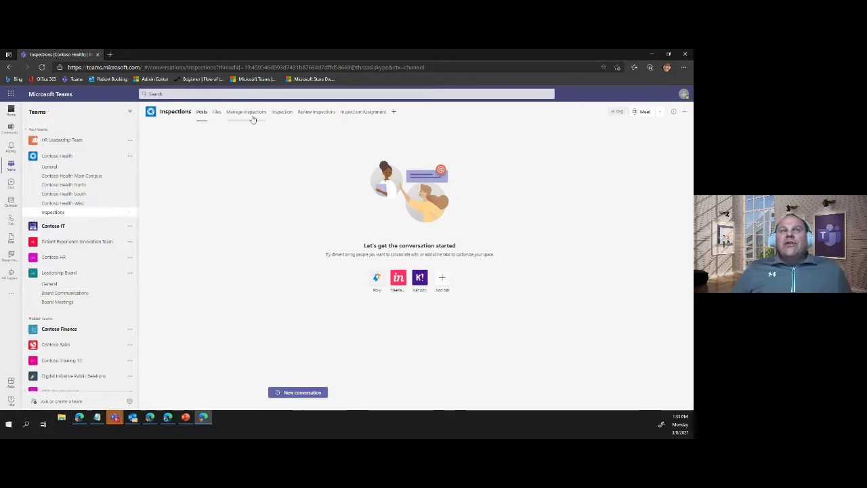
left_click(359, 115)
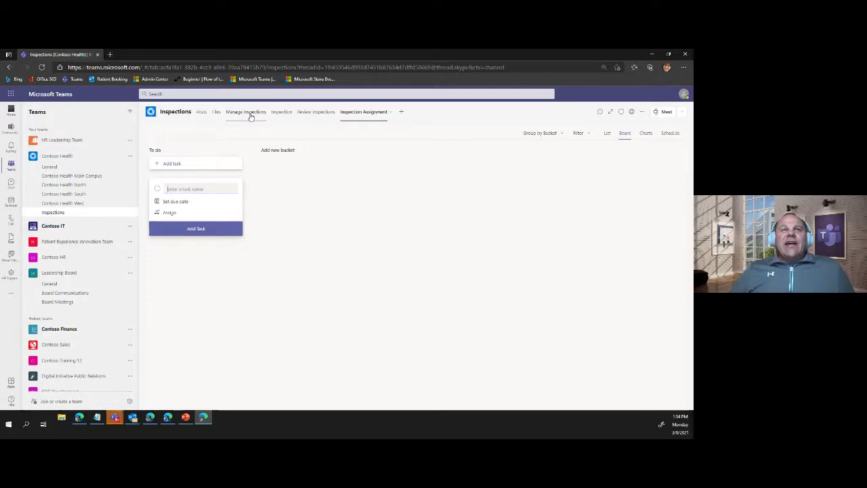
- In Manage inspections, permanently dismiss the Power Platform notice, view Inspection forms, return to Locations
left_click(248, 113)
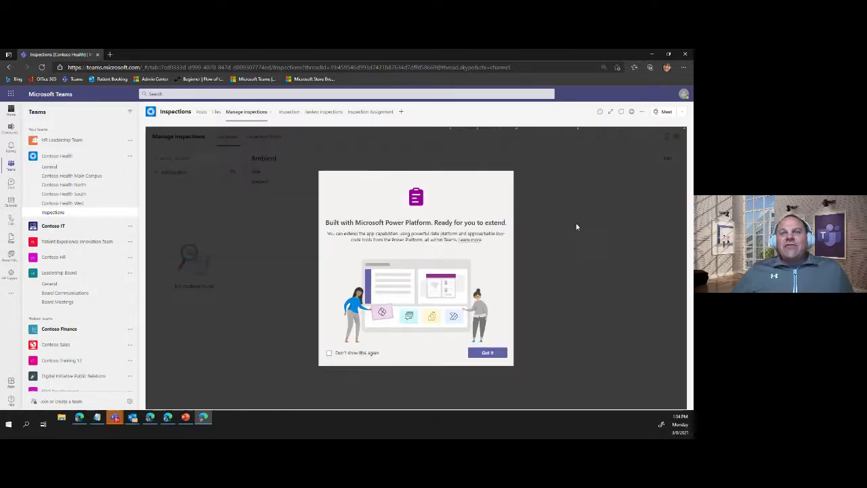
left_click(328, 352)
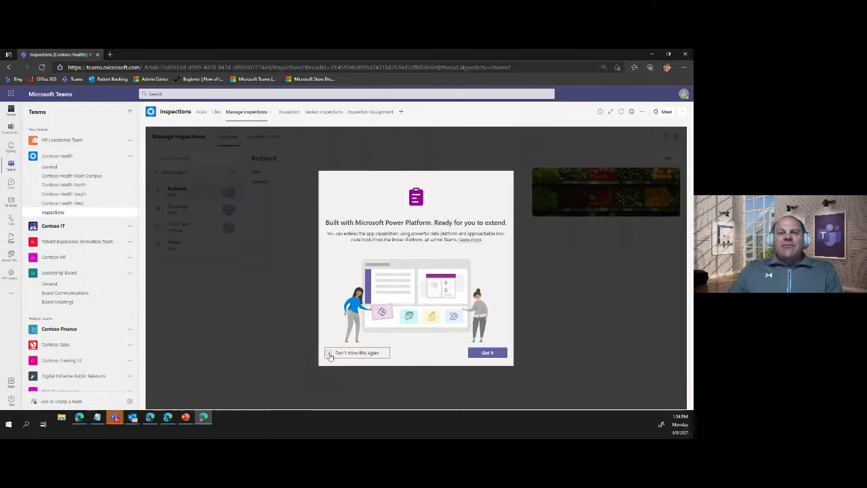
left_click(482, 353)
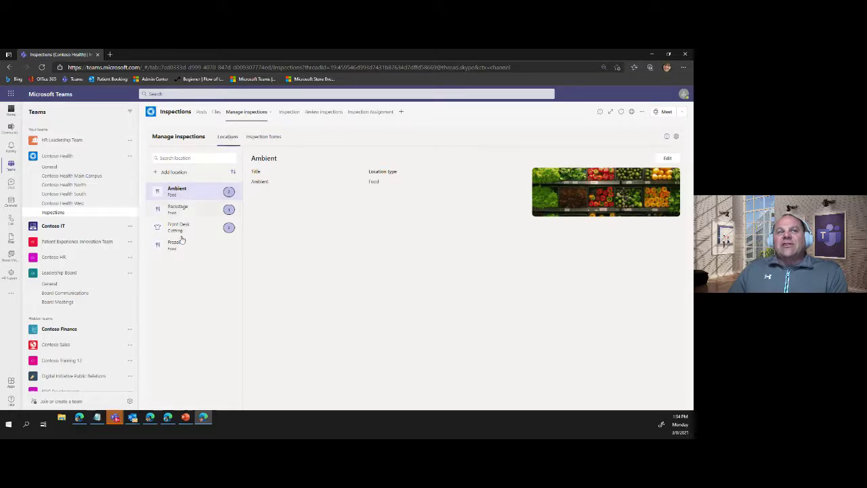
left_click(276, 137)
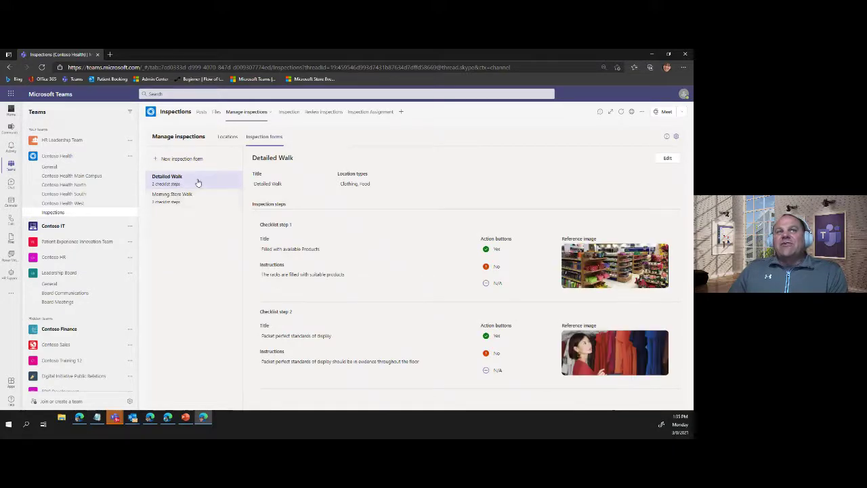
left_click(227, 137)
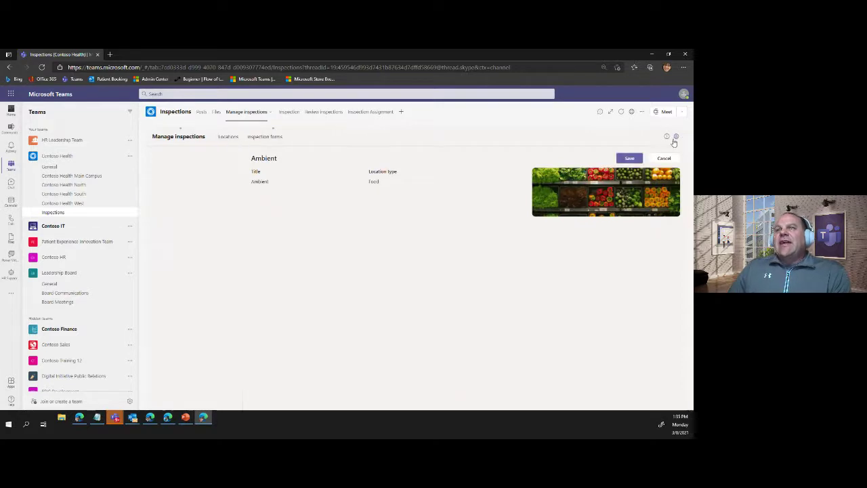
- In Inspections settings, keep Contoso Health, General and the Inspection Assignment plan, then view Location type and Customize experience
left_click(677, 136)
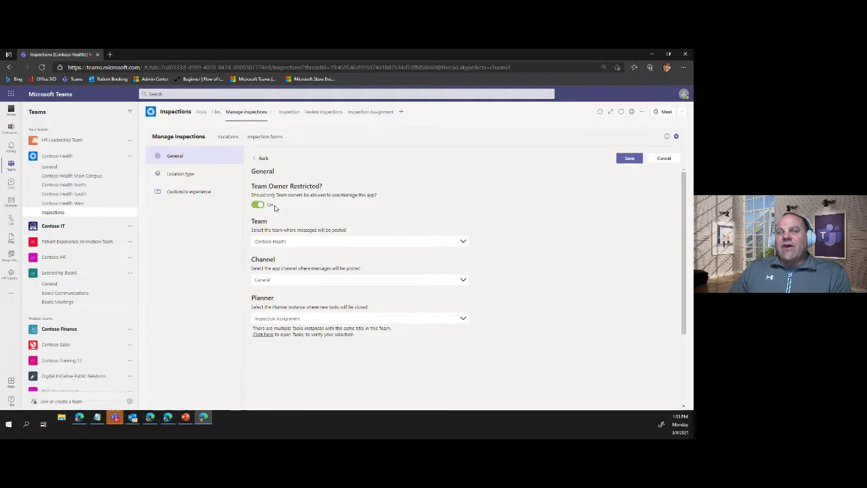
left_click(463, 244)
left_click(485, 249)
left_click(463, 277)
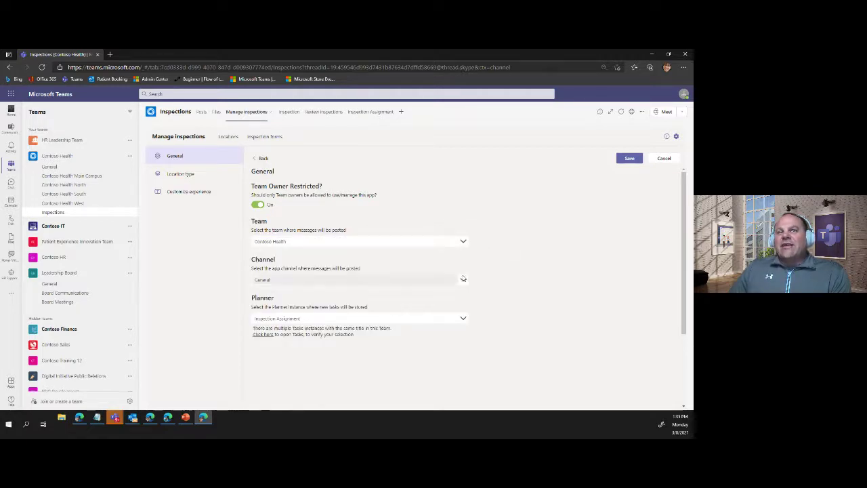
left_click(505, 282)
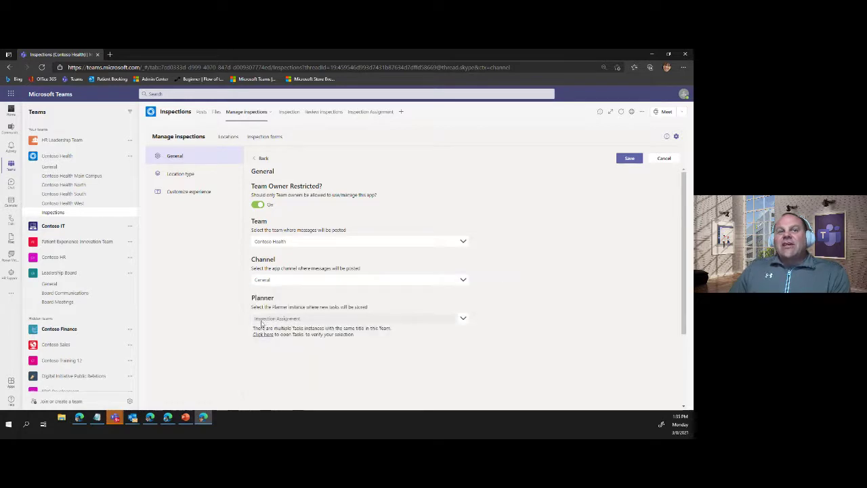
left_click(463, 319)
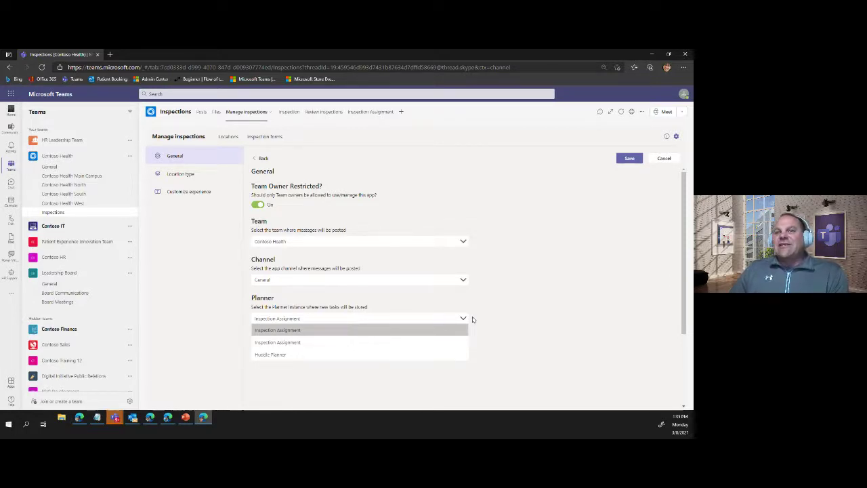
left_click(472, 320)
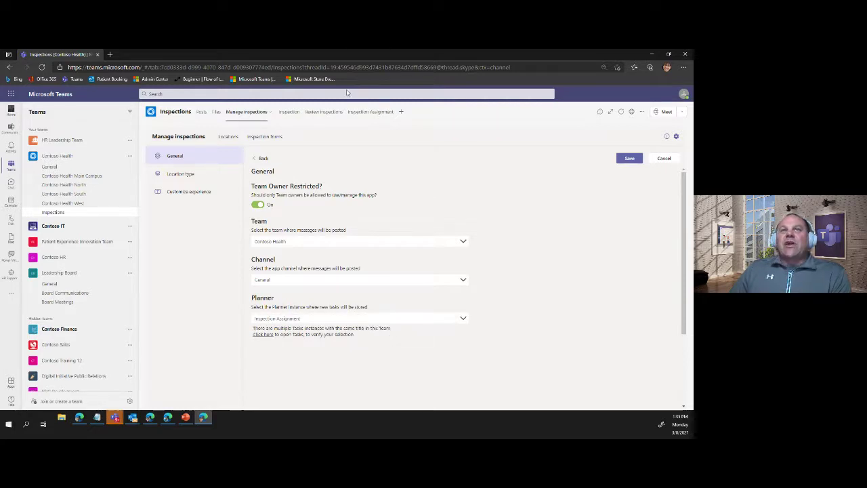
left_click(192, 178)
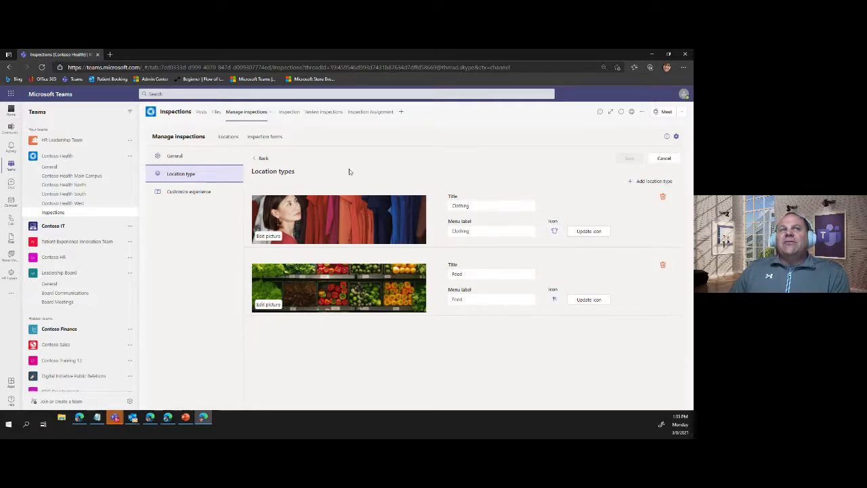
left_click(186, 193)
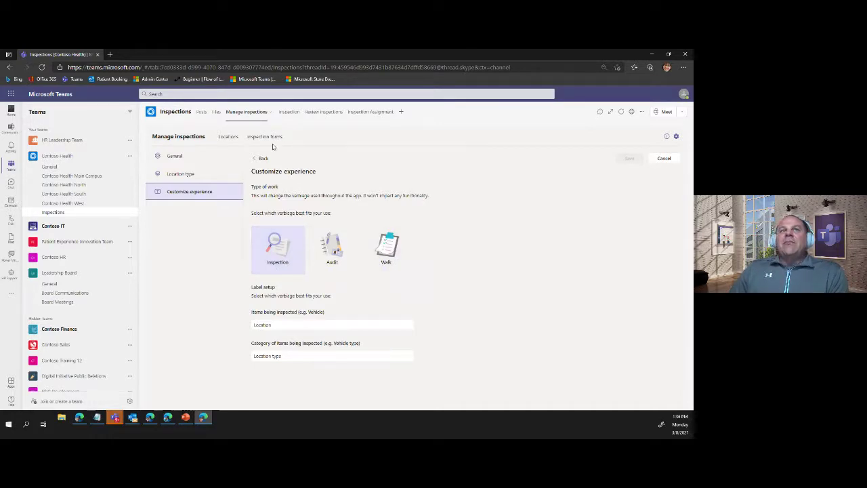
- Choose Walk as the Inspections type of work, leave the Location label unchanged, and save
left_click(289, 112)
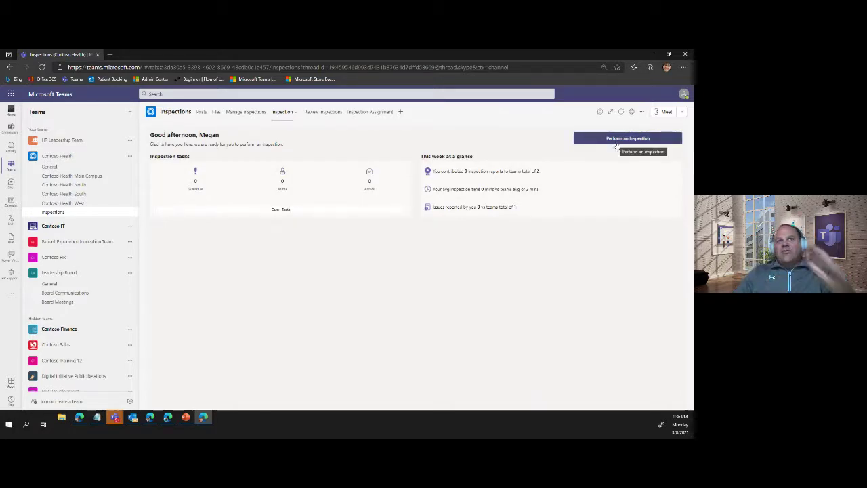
left_click(242, 113)
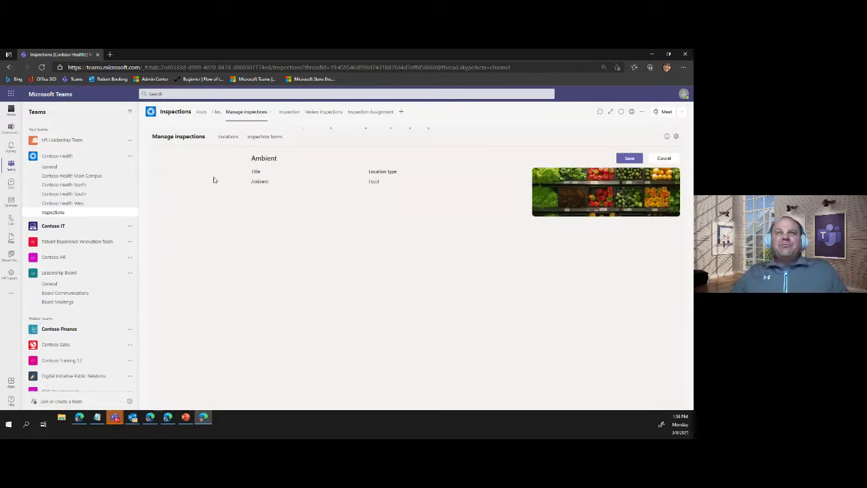
left_click(179, 191)
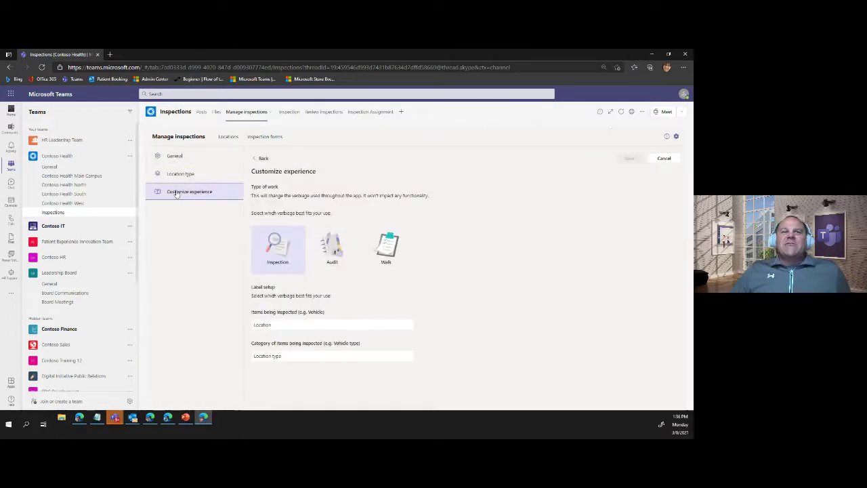
left_click(383, 248)
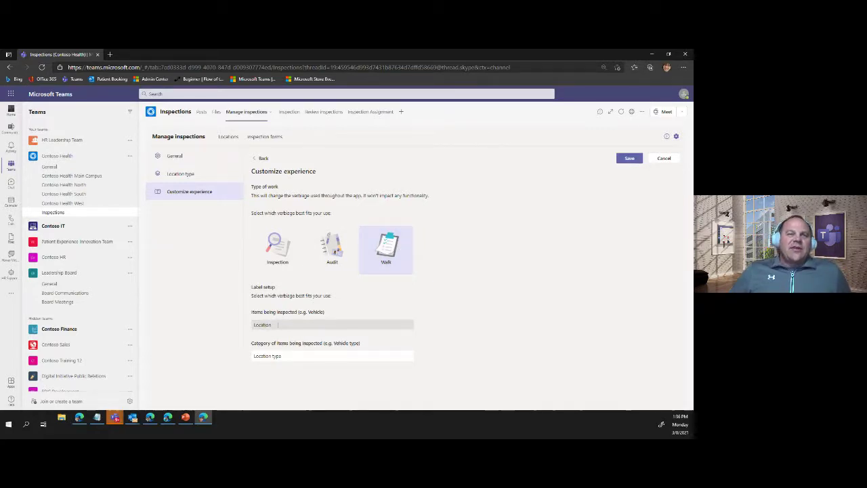
double_click(262, 324)
left_click(276, 325)
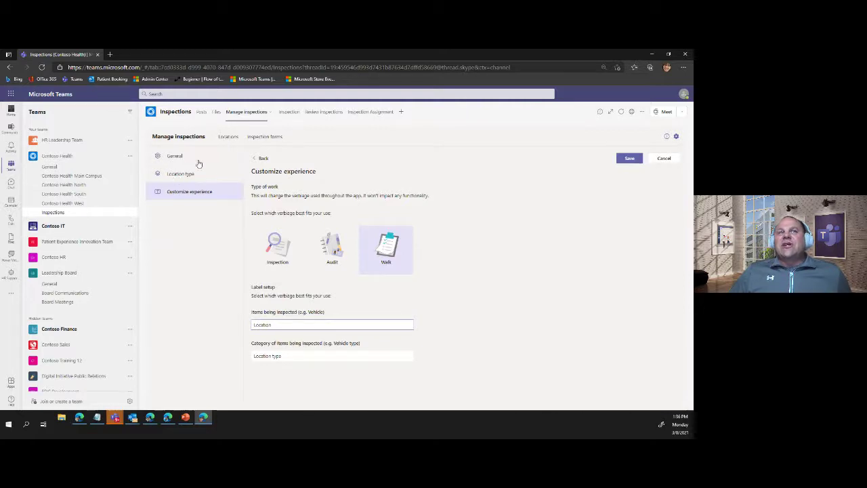
left_click(629, 159)
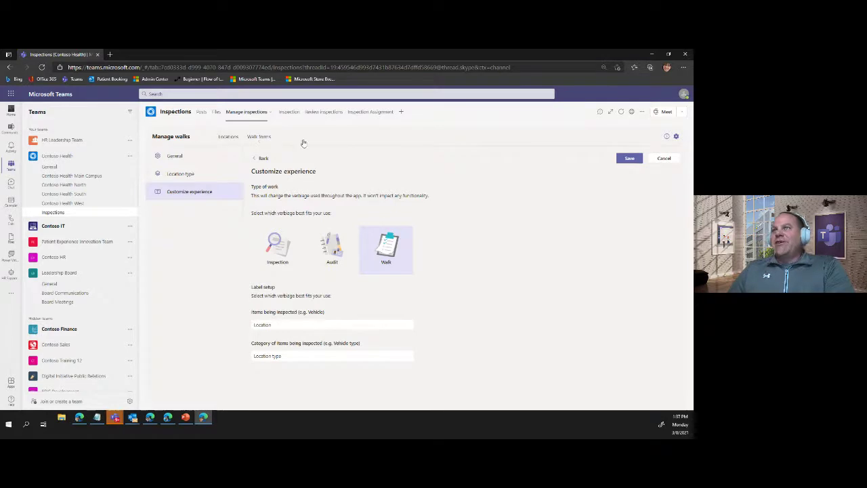
- From the Inspection home page with its renamed Walk tasks heading, start performing a new walk
left_click(287, 112)
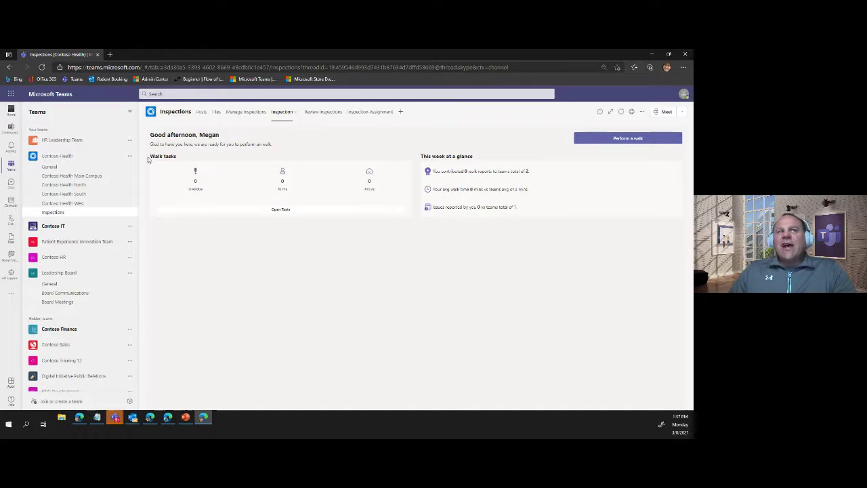
left_click_drag(149, 156, 180, 157)
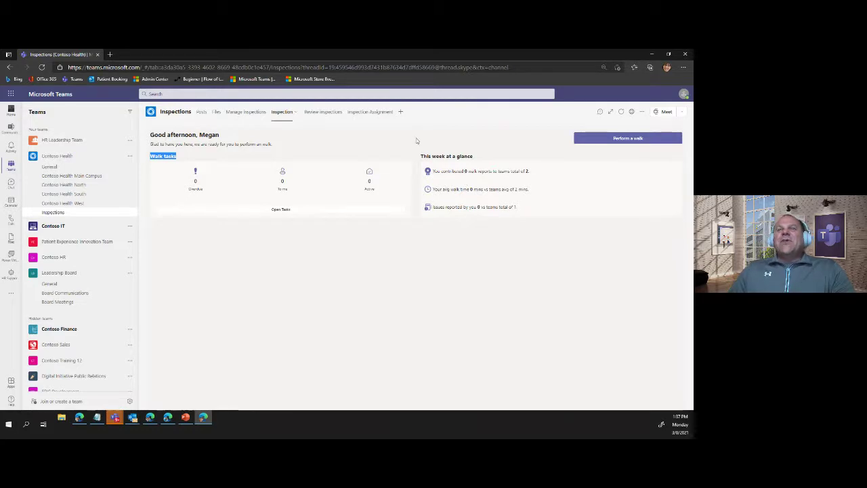
left_click(629, 139)
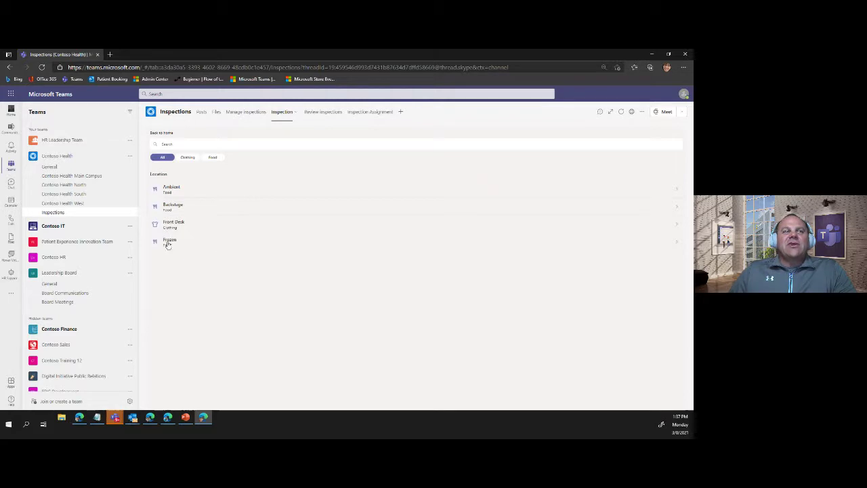
- Pick the Front Desk location, open its checklist and answer Yes to 'Filled with available Products'
left_click(176, 224)
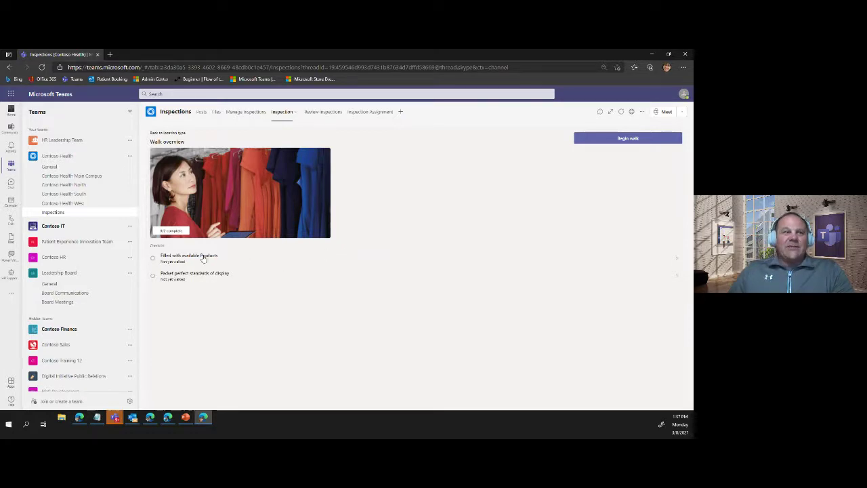
left_click(154, 262)
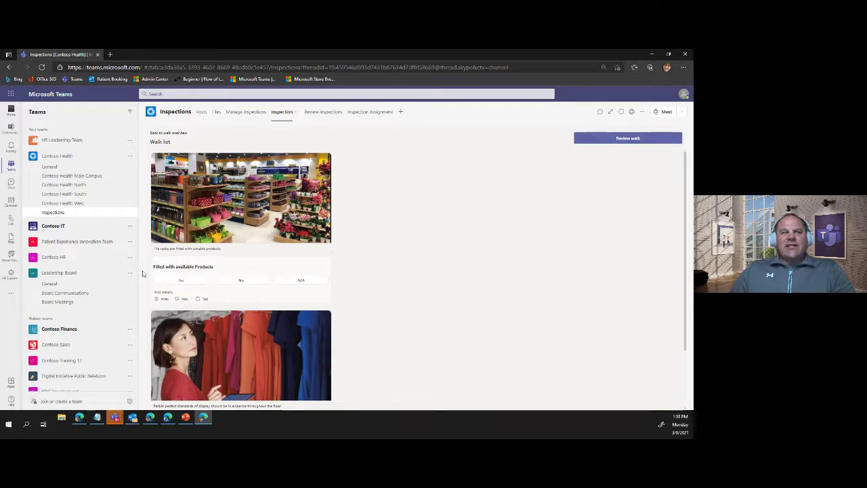
left_click(184, 281)
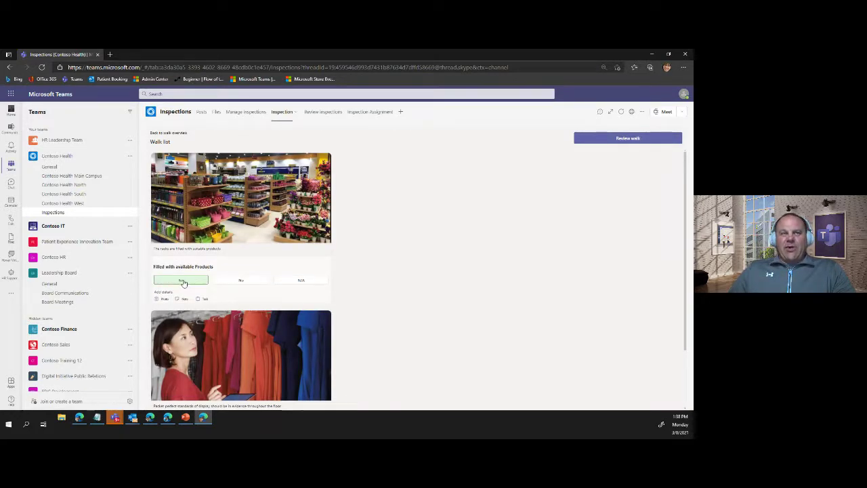
scroll(164, 272, "down", 1)
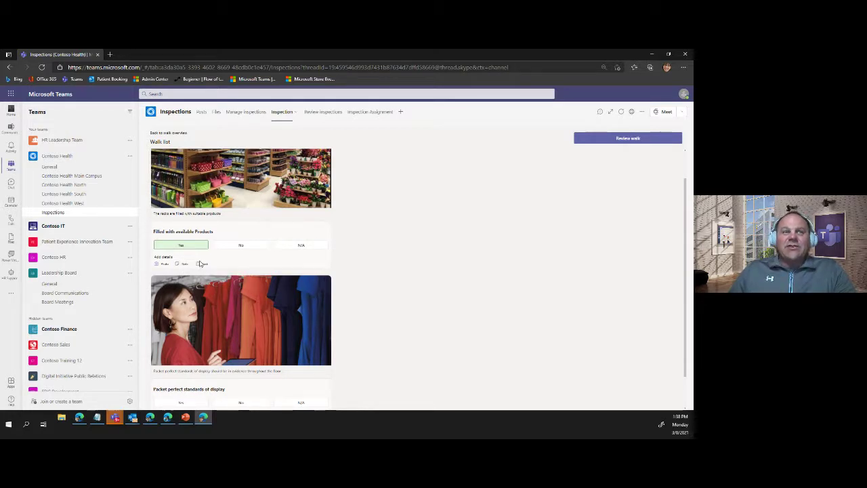
- Add a task assigned to the suggested colleague: 'Please check the levels of fluid in the cart?'
left_click(197, 264)
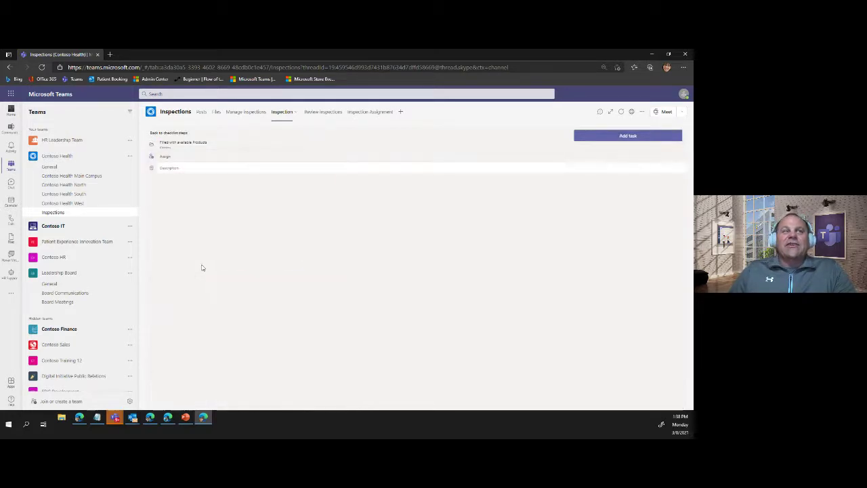
left_click(168, 157)
left_click(203, 144)
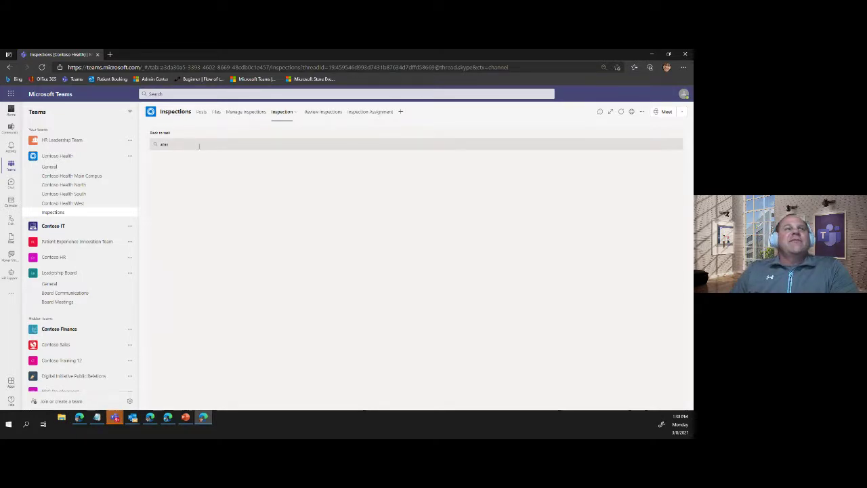
left_click_drag(191, 145, 154, 147)
type("a")
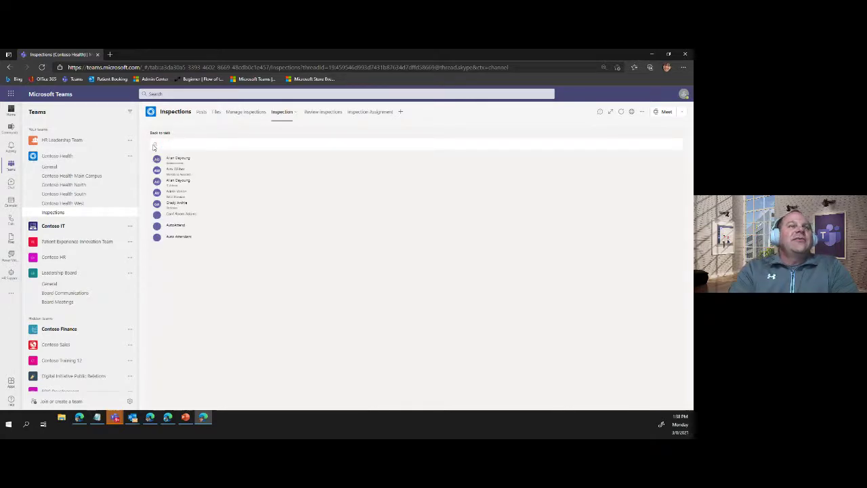
type("l")
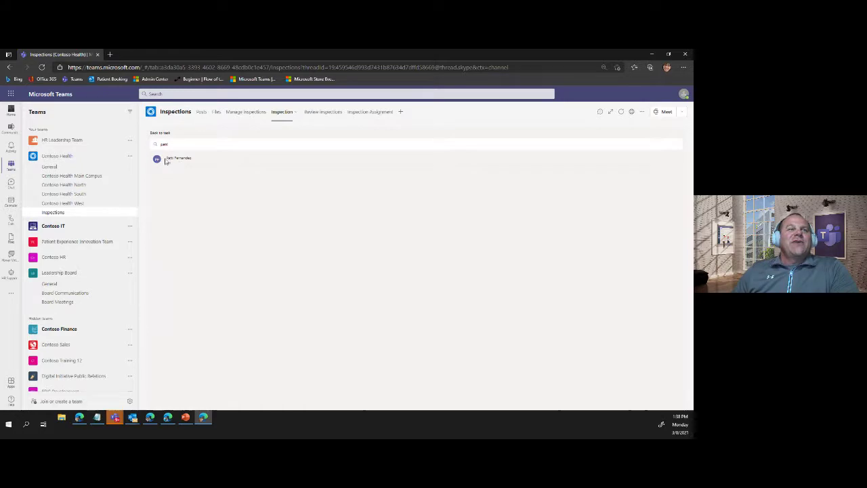
left_click(167, 161)
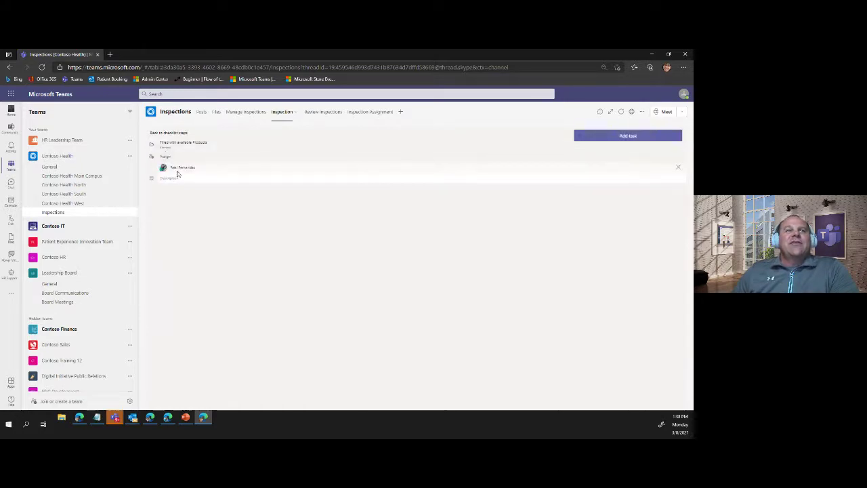
left_click(177, 178)
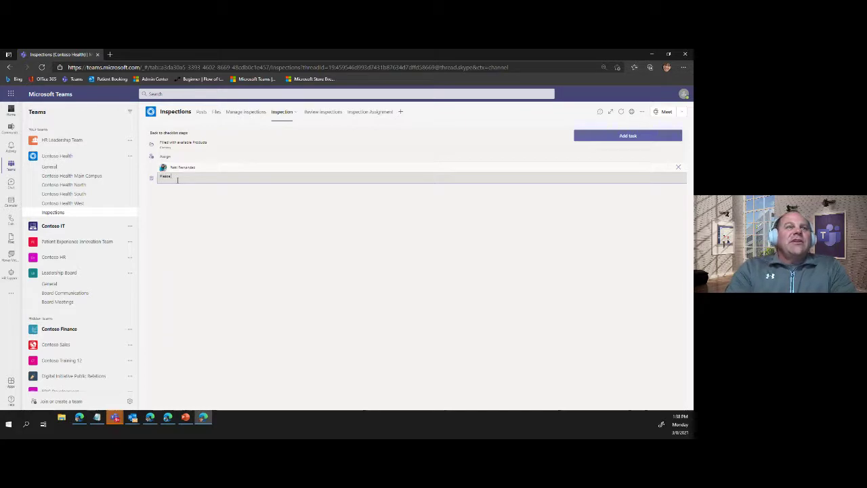
type("Please check the le")
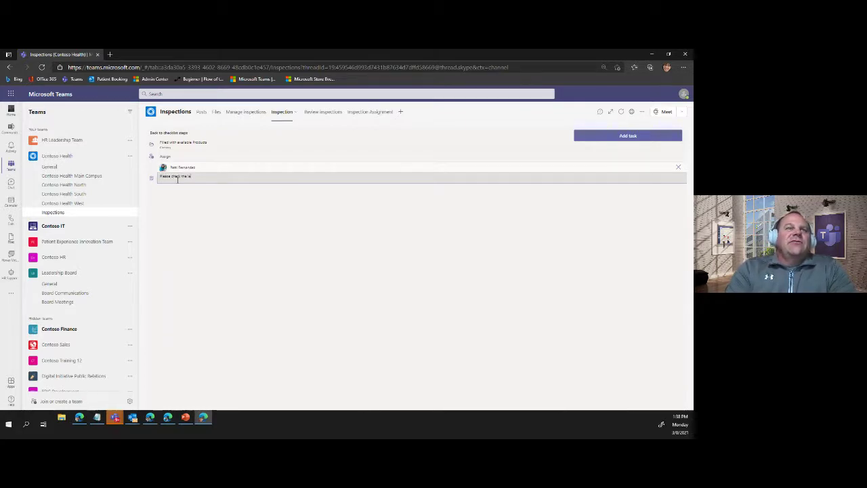
type("vels of fluid")
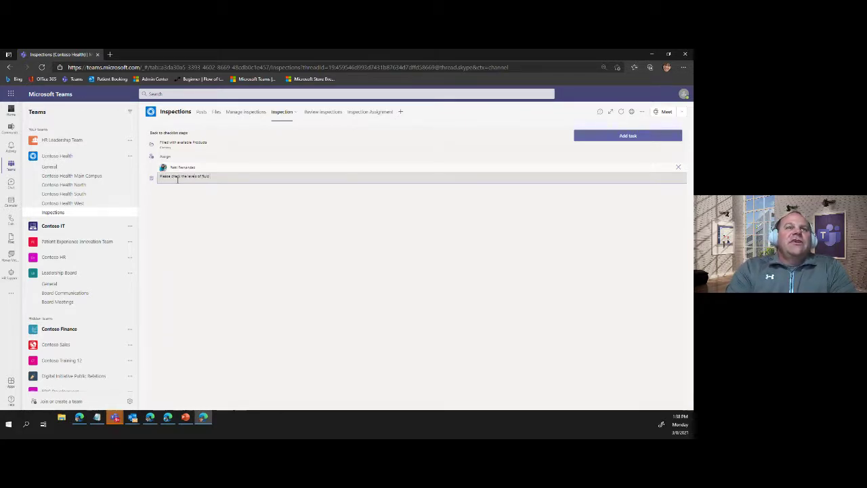
type(" in the cart")
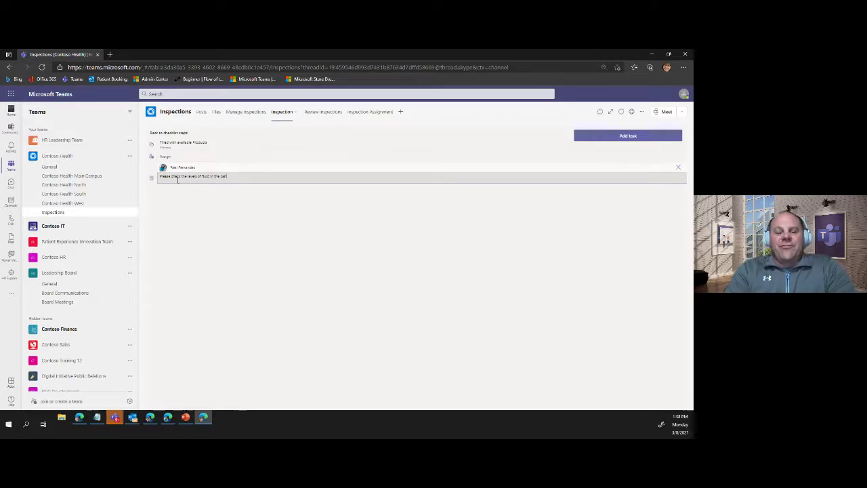
type("?")
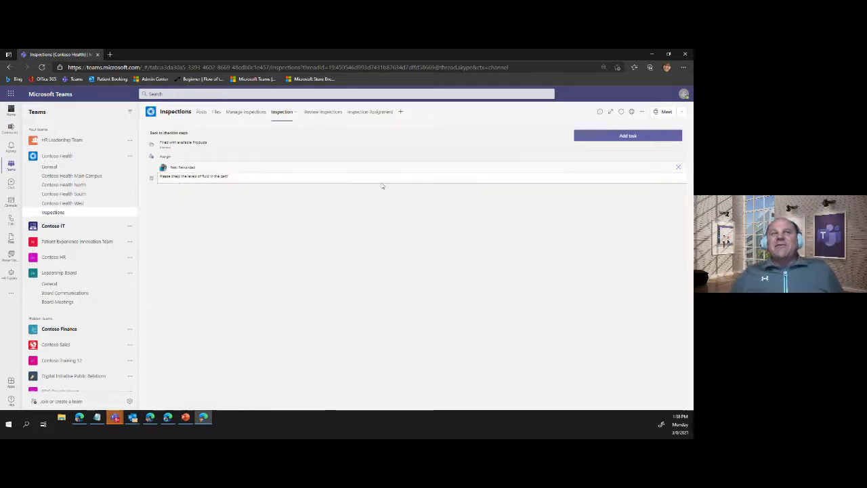
- Add the fluid-check task, answer Yes to 'Packet perfect standards of display', and review the walk
left_click(616, 139)
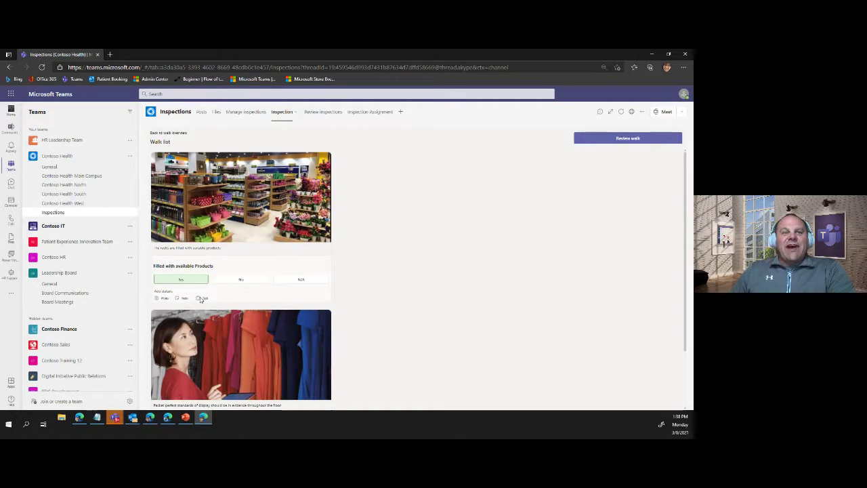
scroll(201, 298, "down", 2)
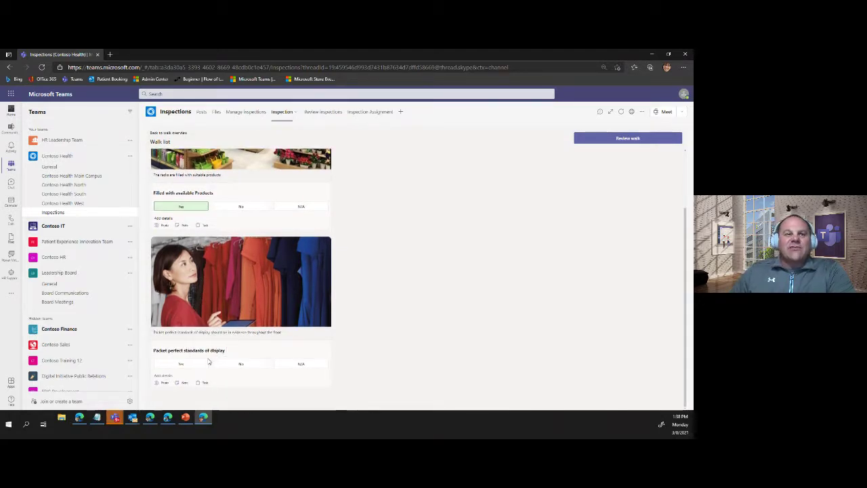
left_click(179, 365)
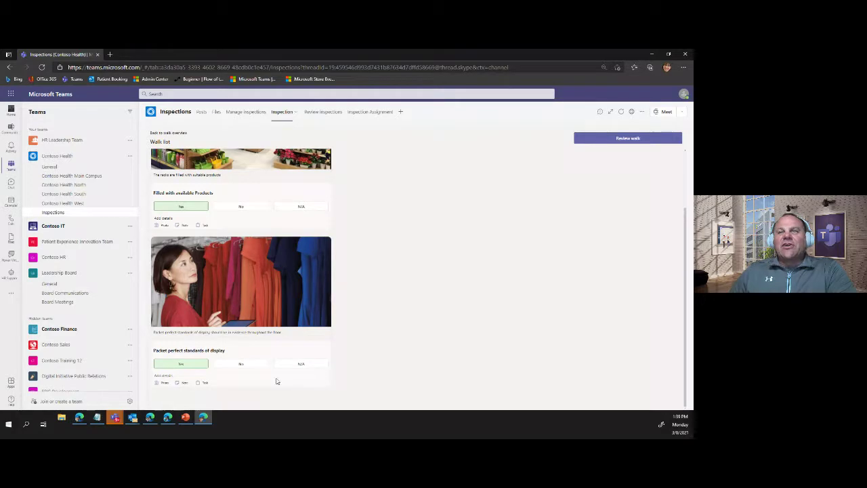
left_click(619, 138)
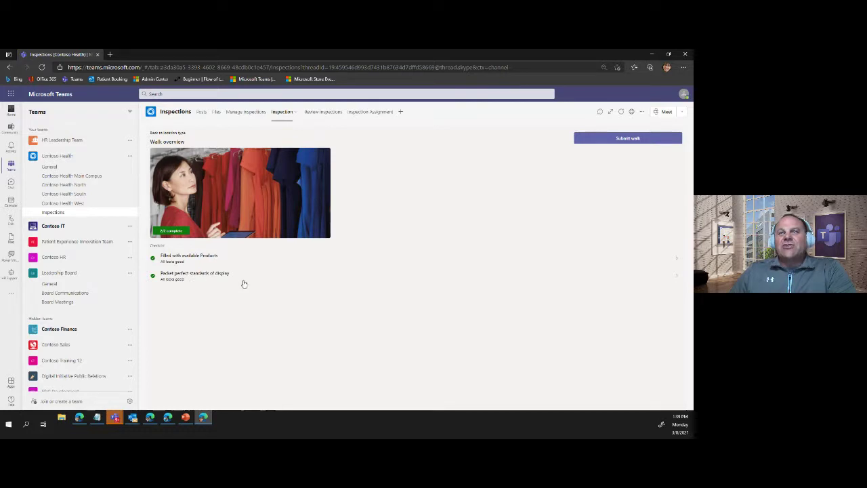
left_click(635, 139)
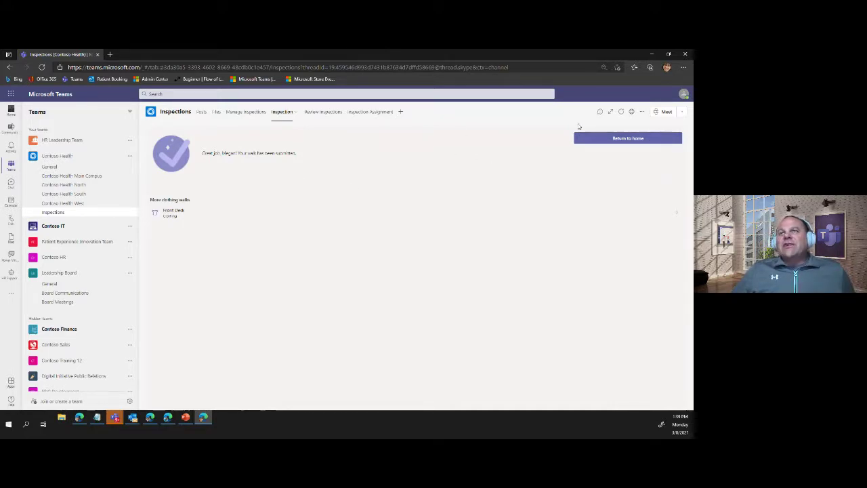
left_click(627, 138)
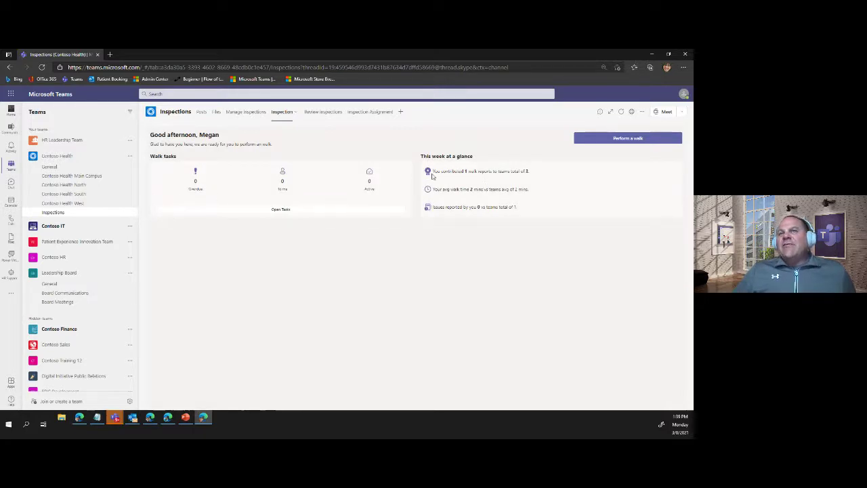
left_click_drag(497, 173, 437, 175)
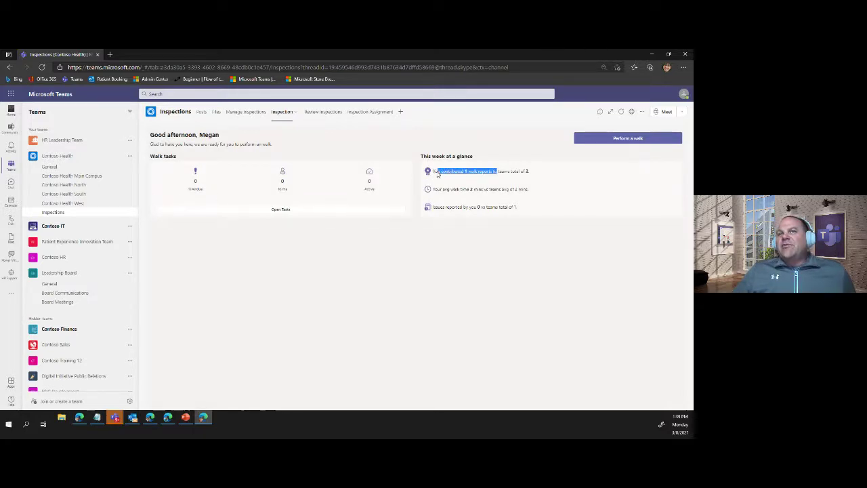
left_click(513, 177)
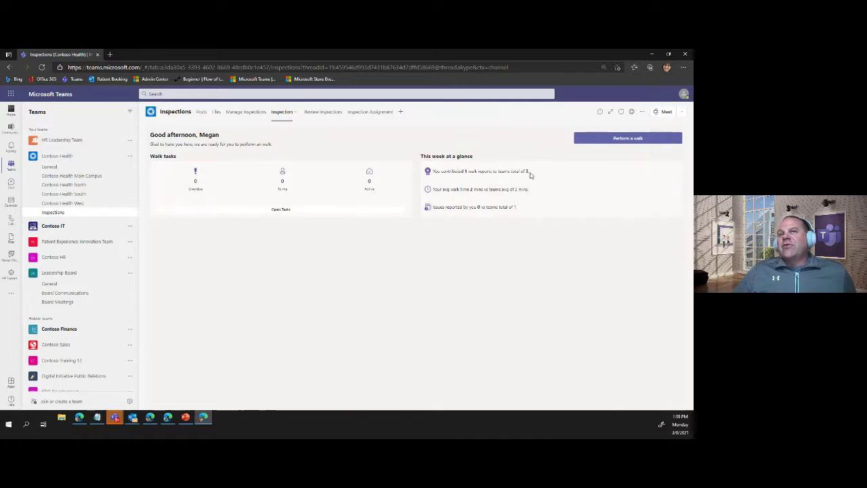
left_click_drag(530, 175, 440, 174)
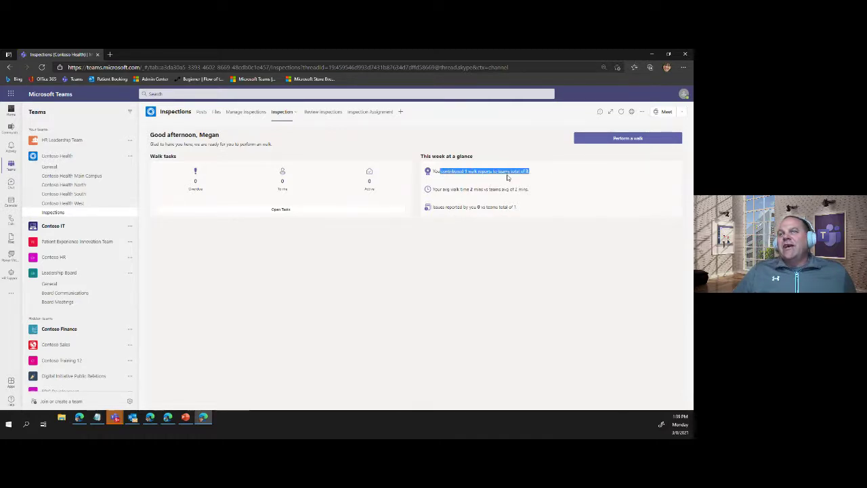
left_click(534, 175)
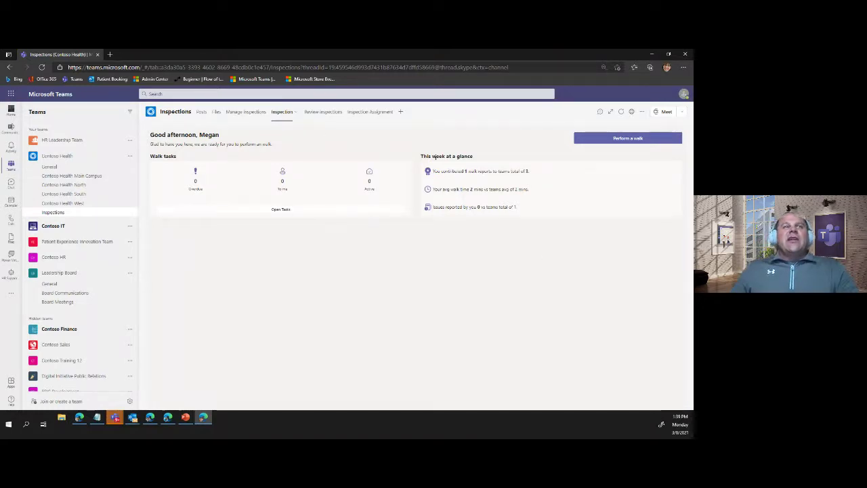
- Allow the Inspections permissions, then browse walks for Backstage, Front Desk, Frozen and back to Ambient
left_click(325, 113)
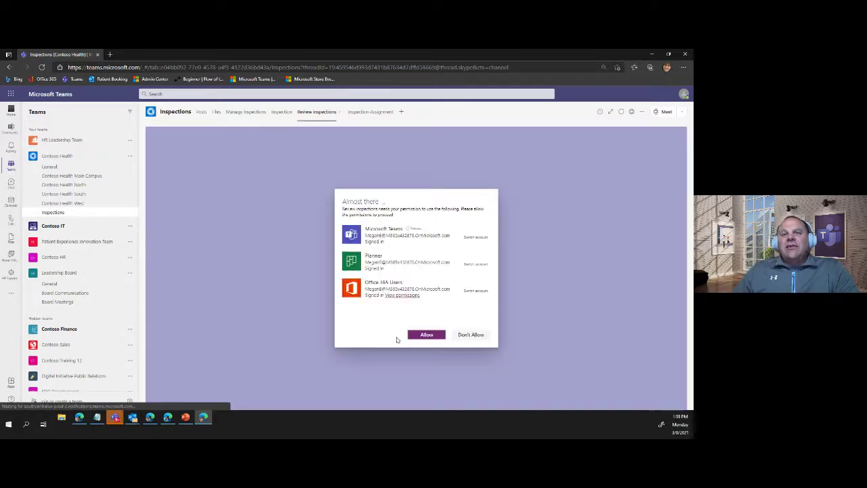
left_click(413, 336)
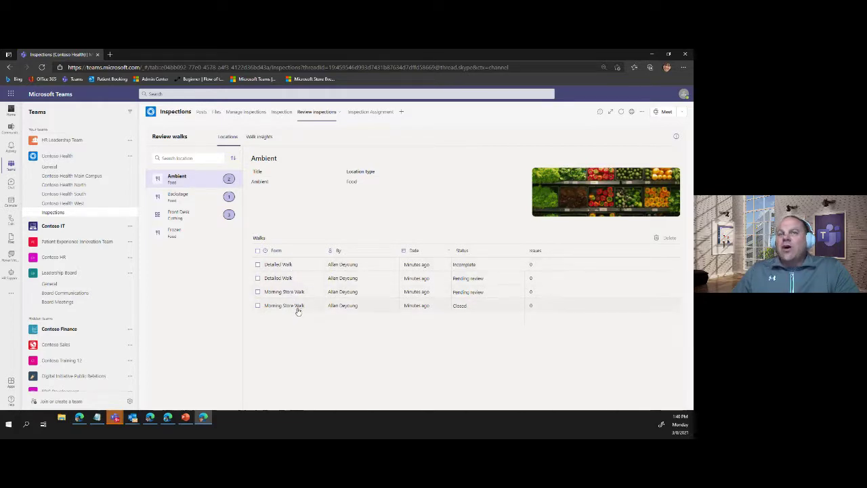
left_click(177, 196)
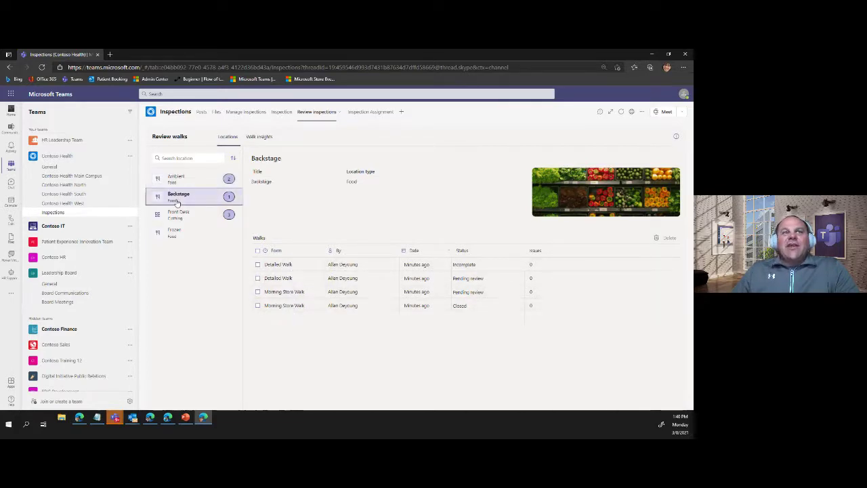
left_click(183, 215)
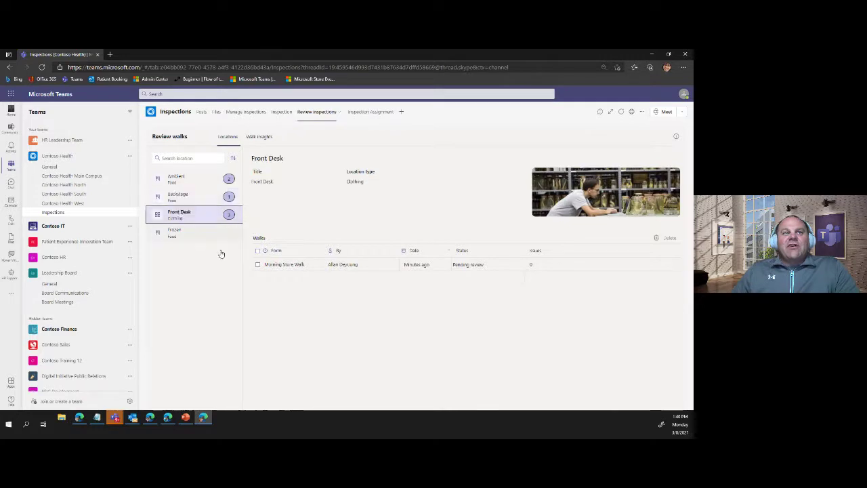
left_click(176, 232)
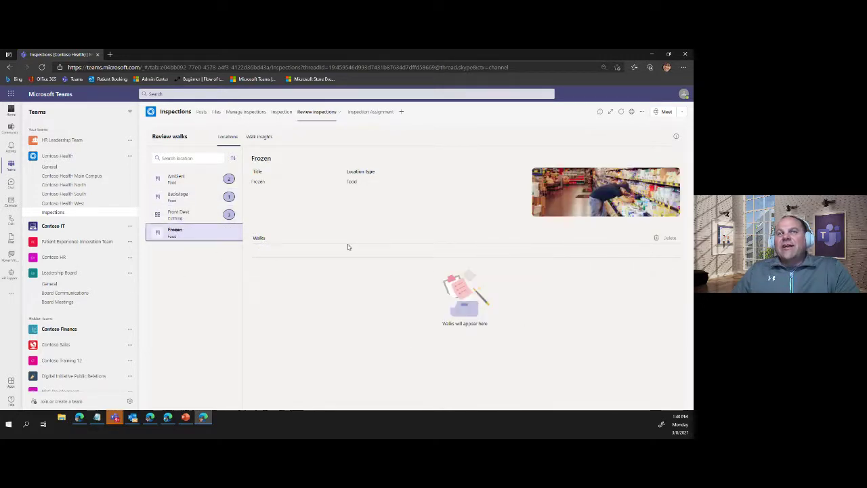
left_click(170, 179)
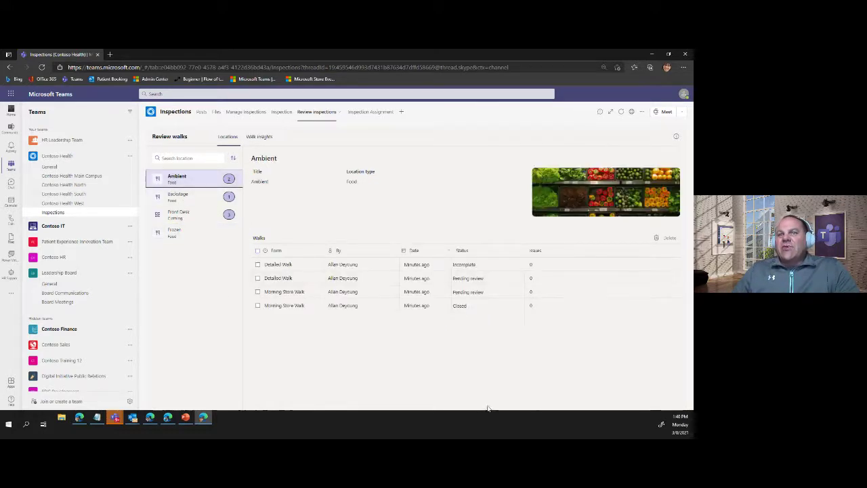
- Set the pending Ambient Detailed Walk's review status to Closed and return to the walks list
left_click(293, 278)
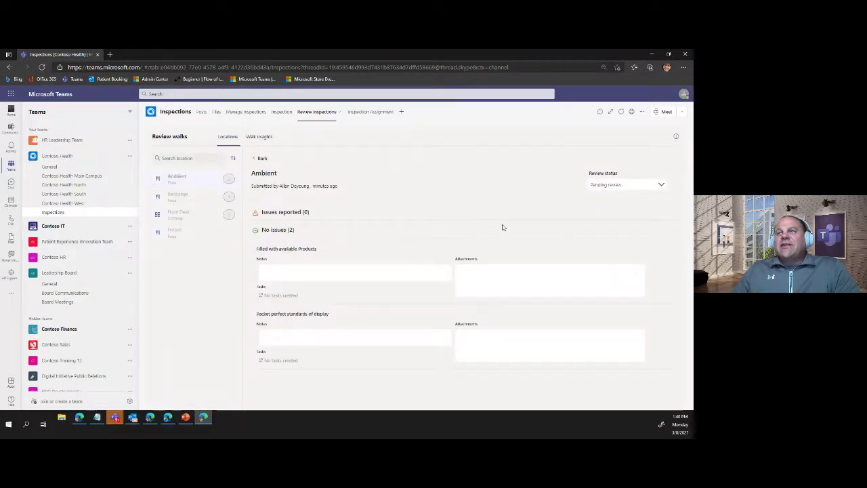
left_click(595, 188)
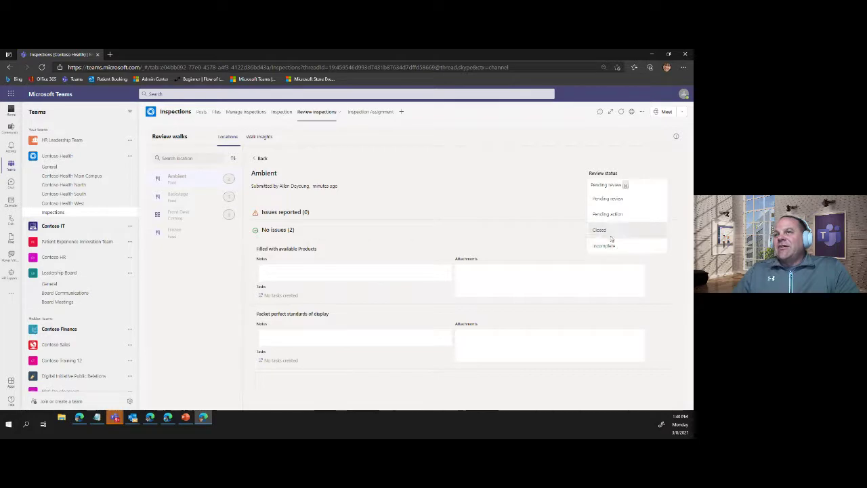
left_click(610, 232)
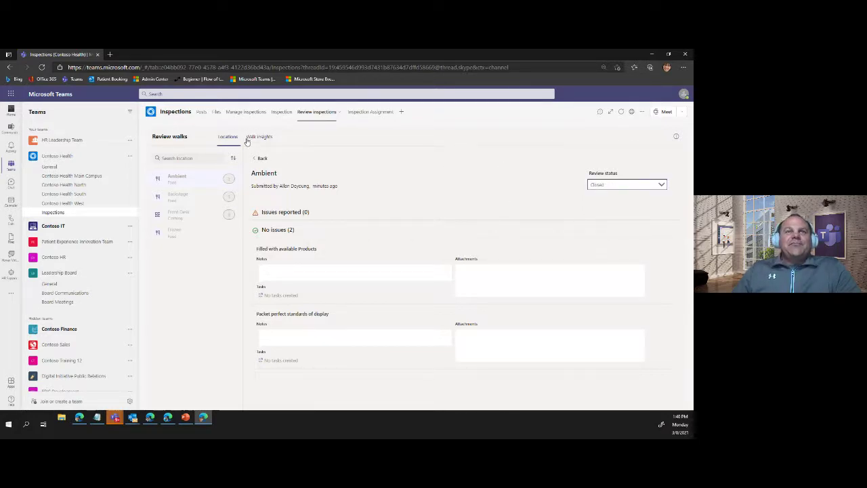
left_click(223, 138)
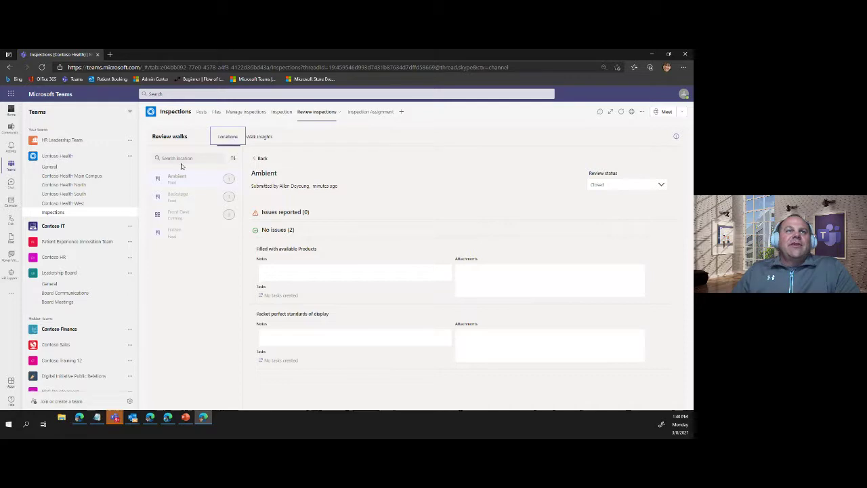
left_click(260, 158)
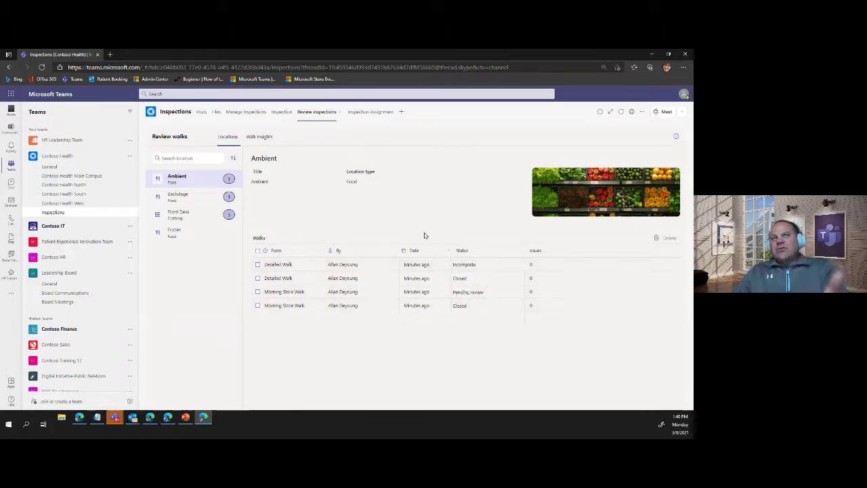
- View the Inspection Assignment Planner board, then switch to the other Edge window showing HR Leadership Team's Ideas
left_click(362, 113)
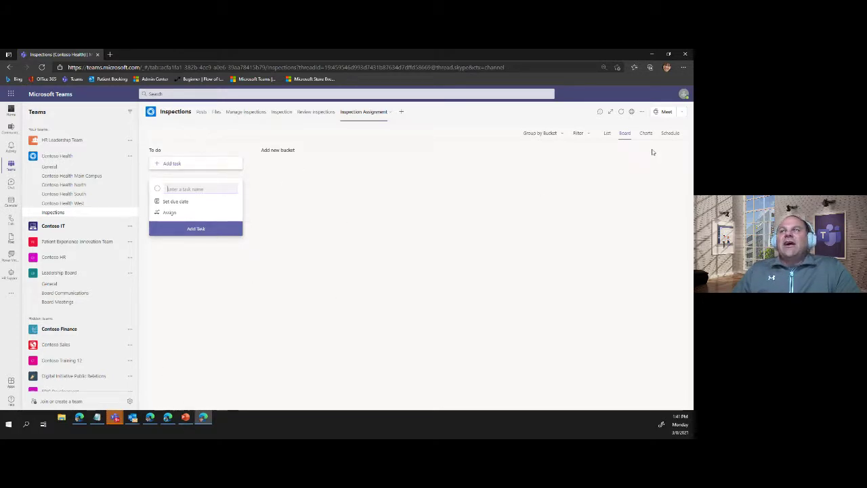
left_click(167, 417)
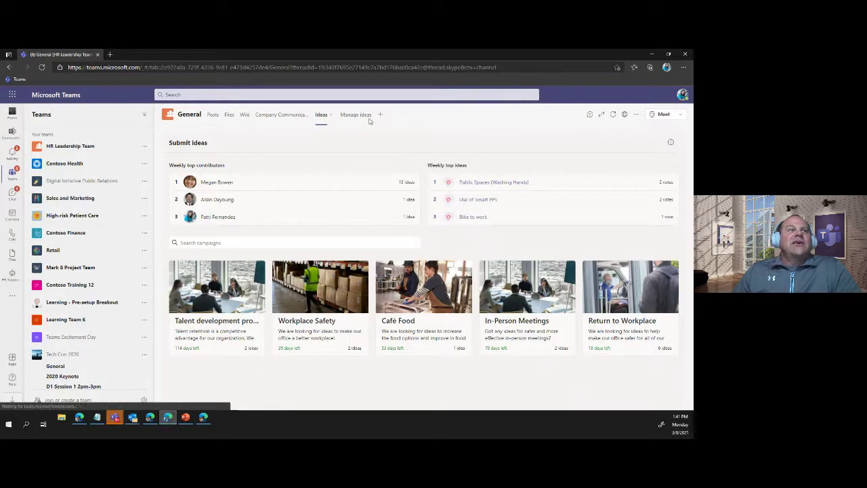
- Go to Contoso Health's Inspections channel and open a new To do task on the Inspection Assignment board
left_click(75, 146)
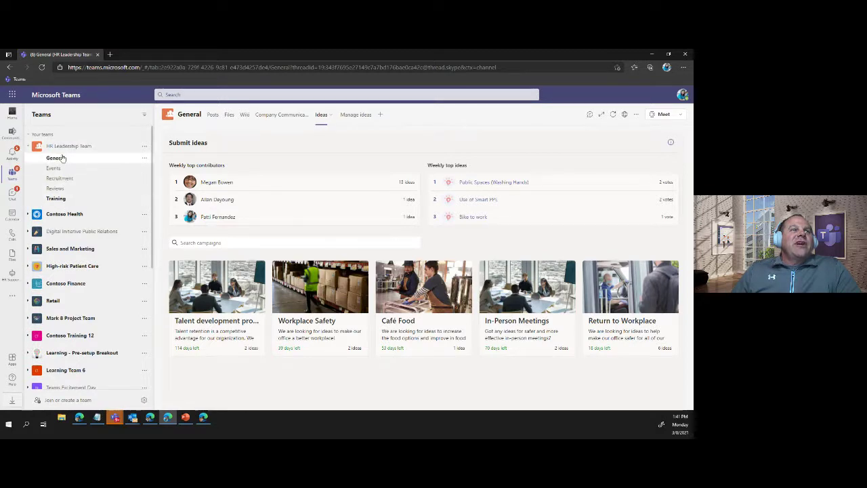
left_click(61, 158)
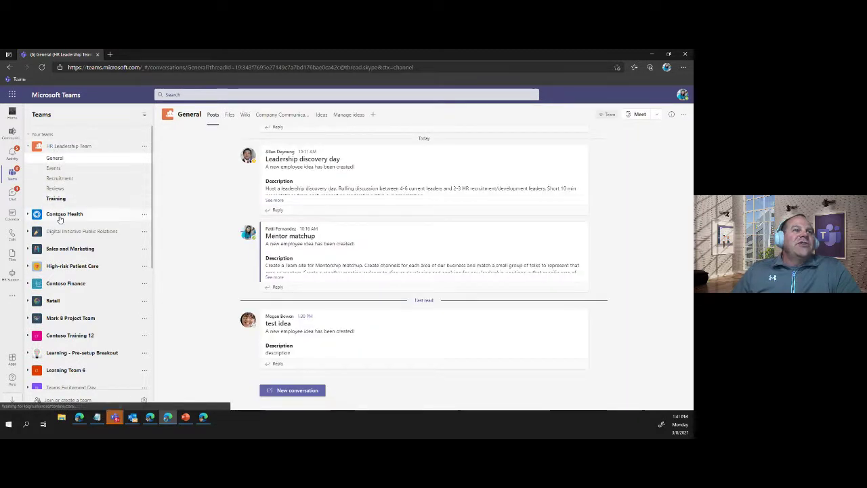
left_click(59, 215)
left_click(63, 146)
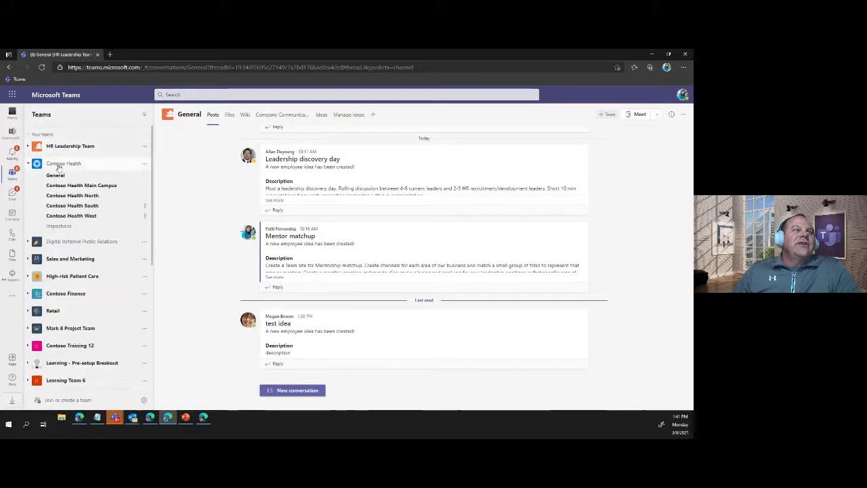
left_click(58, 226)
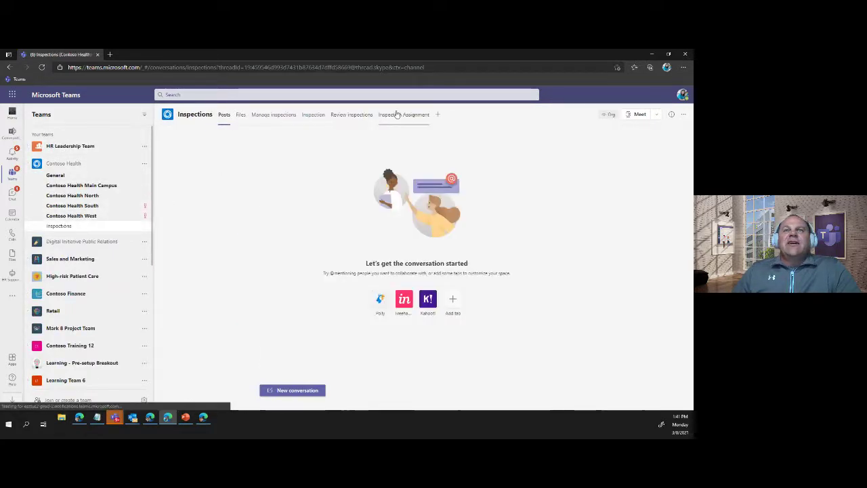
left_click(396, 114)
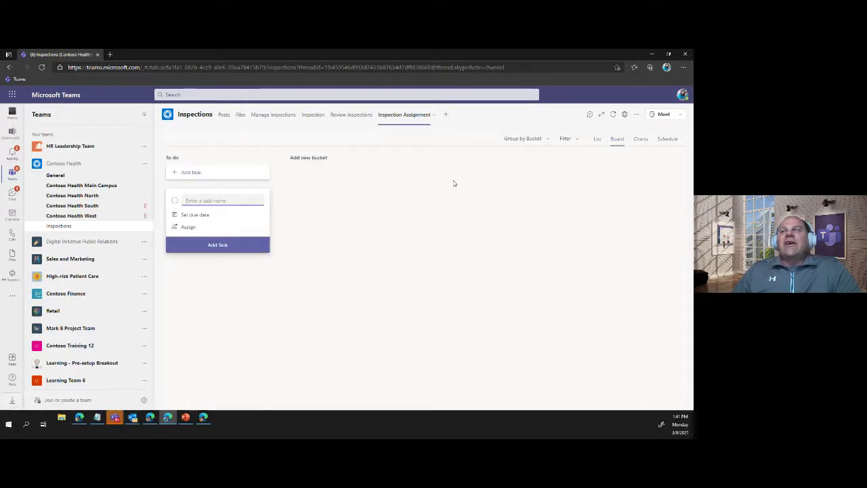
left_click(599, 138)
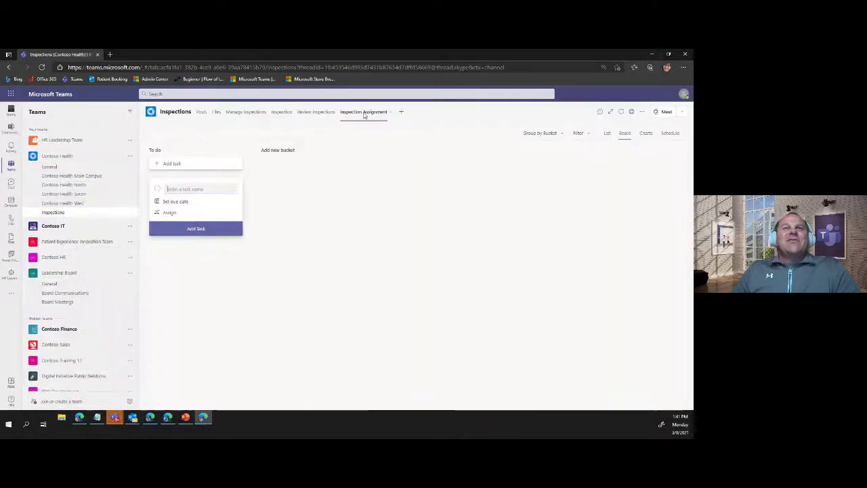
- View the Manage inspections locations, then return to the HR Leadership Team's Ideas window
left_click(252, 112)
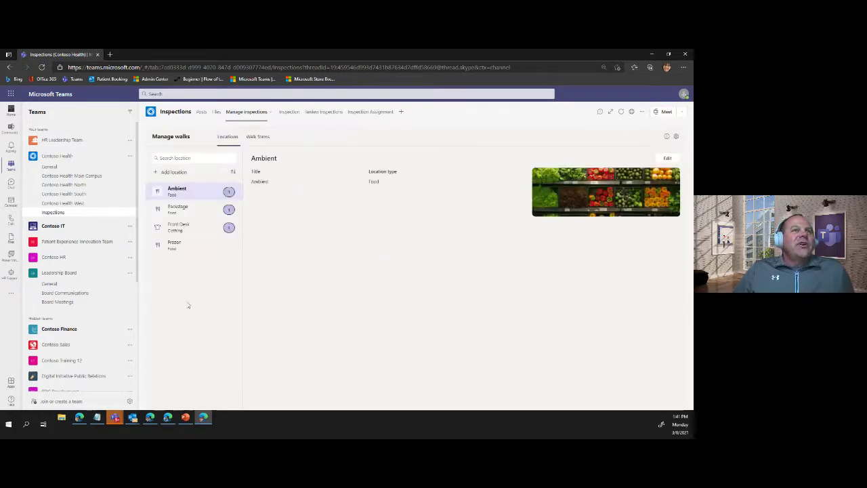
left_click(11, 296)
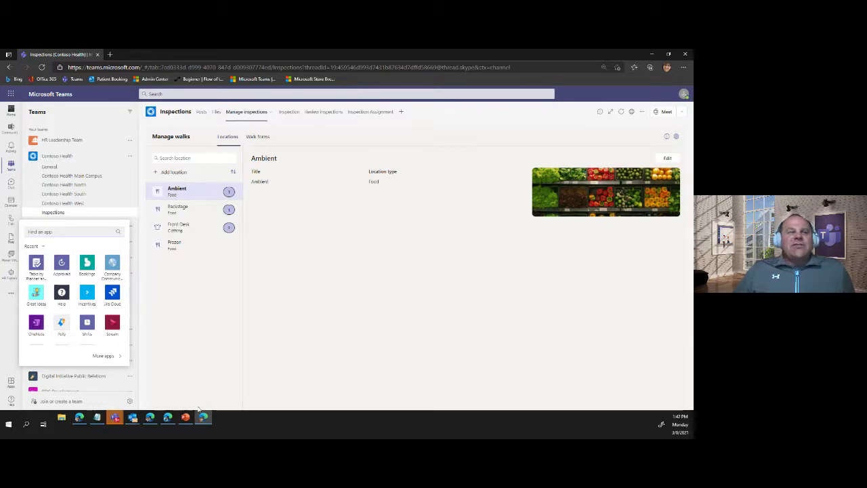
left_click(149, 418)
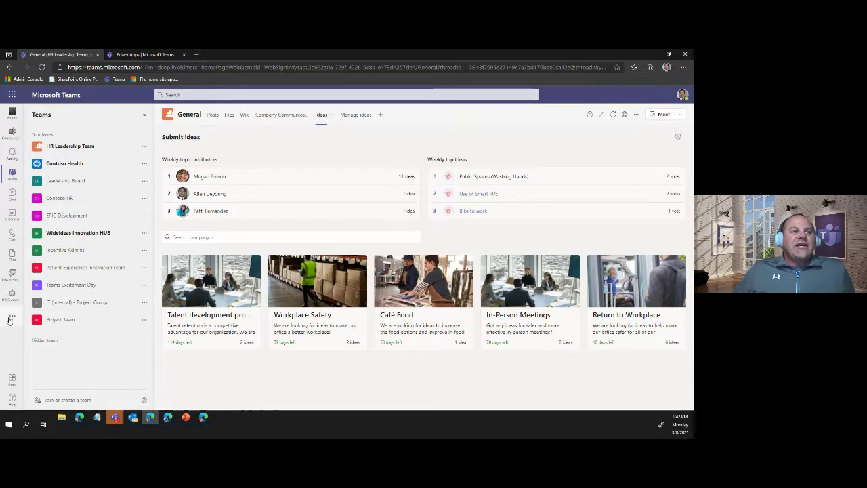
- Launch the Power Apps personal app from the more-apps list in the left rail
left_click(12, 315)
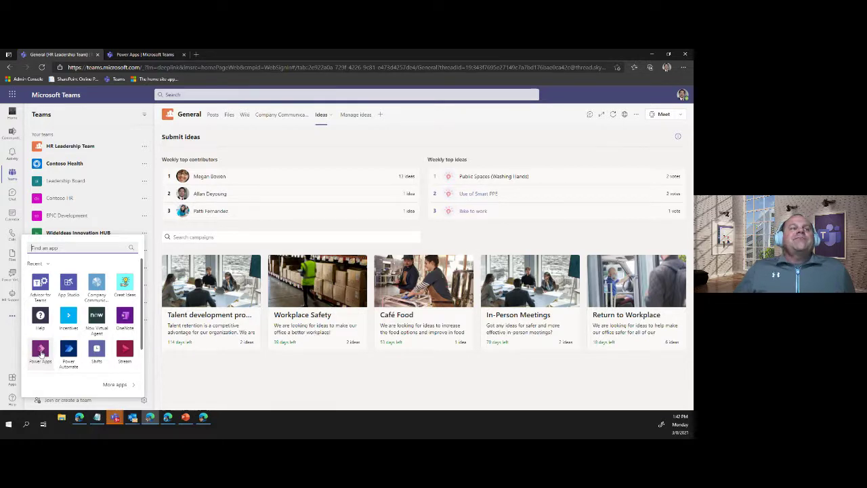
left_click(40, 352)
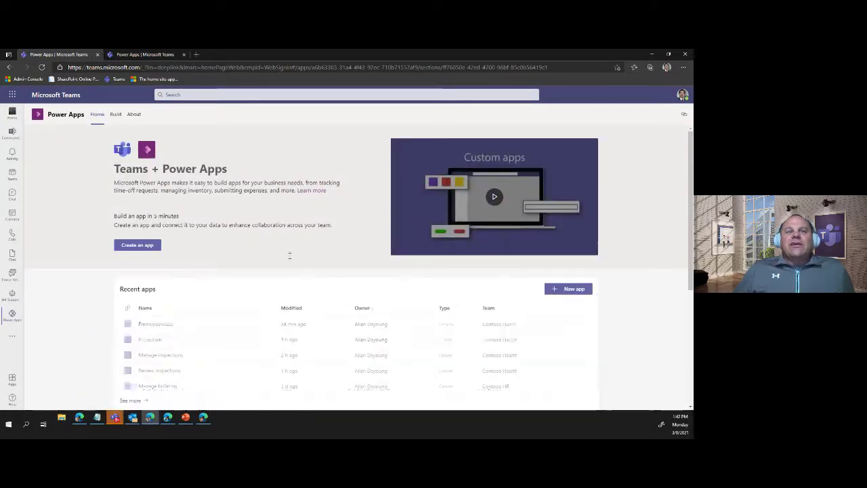
- Open the Inspection app from Recent apps so it loads in the Build tab
scroll(305, 217, "down", 2)
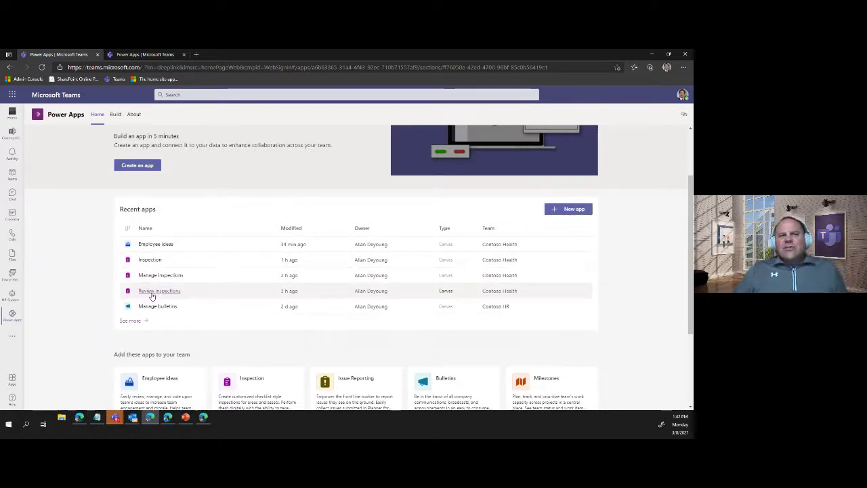
left_click(152, 260)
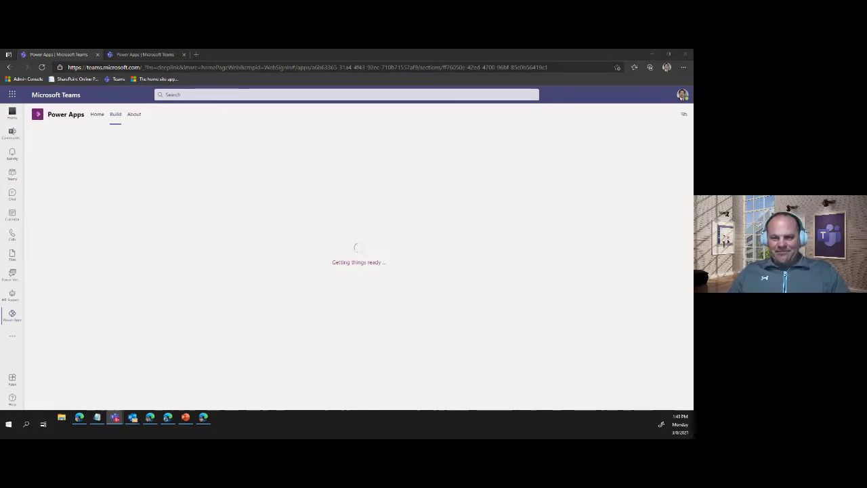
key("alt+Tab")
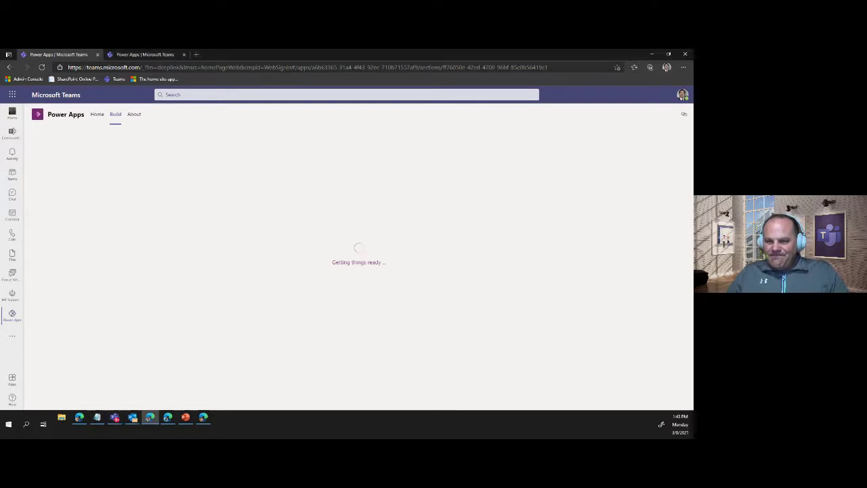
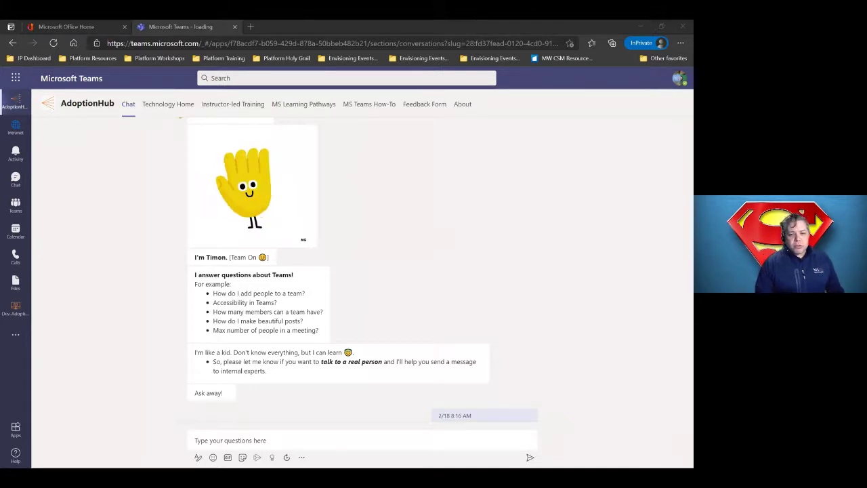
- Send 'accessibility' to the AdoptionHub bot in its chat
left_click(266, 441)
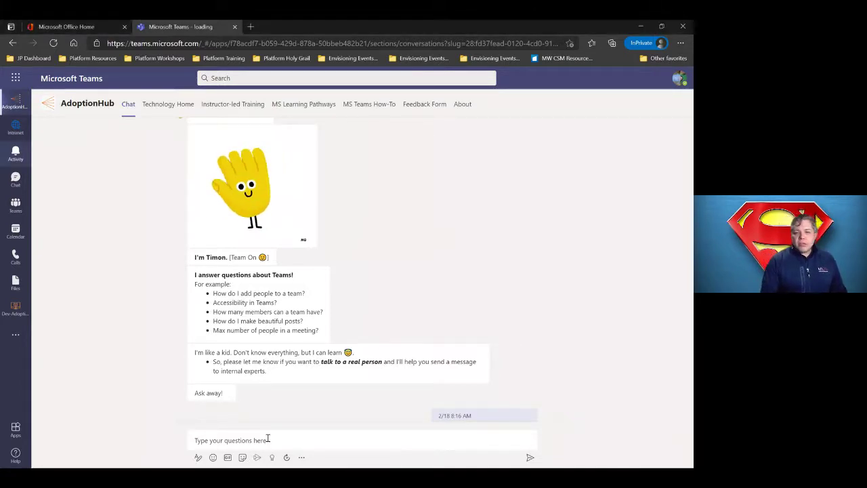
left_click(268, 440)
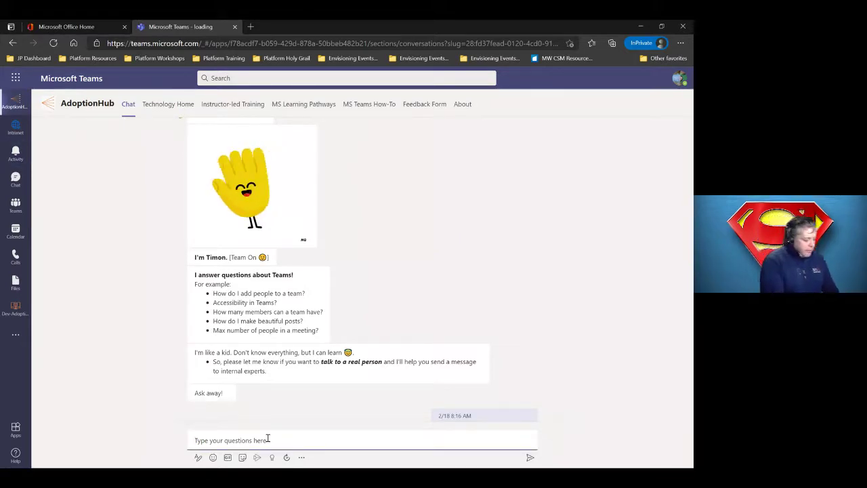
type("accessibility")
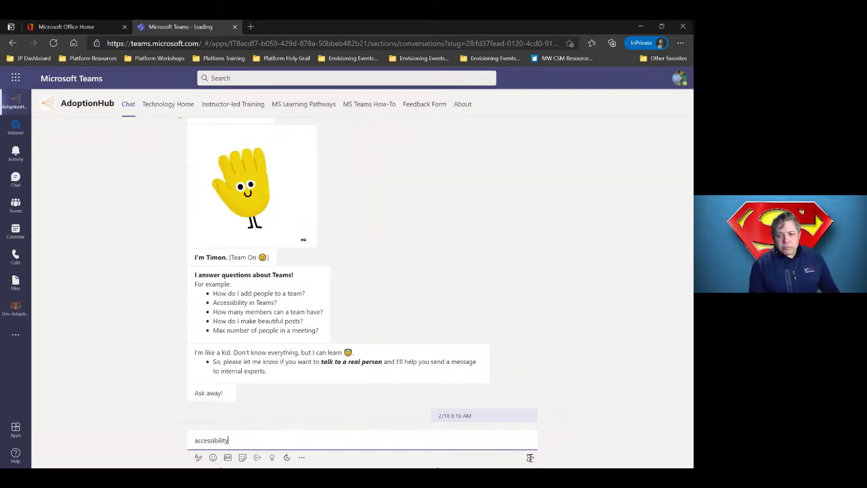
key("Return")
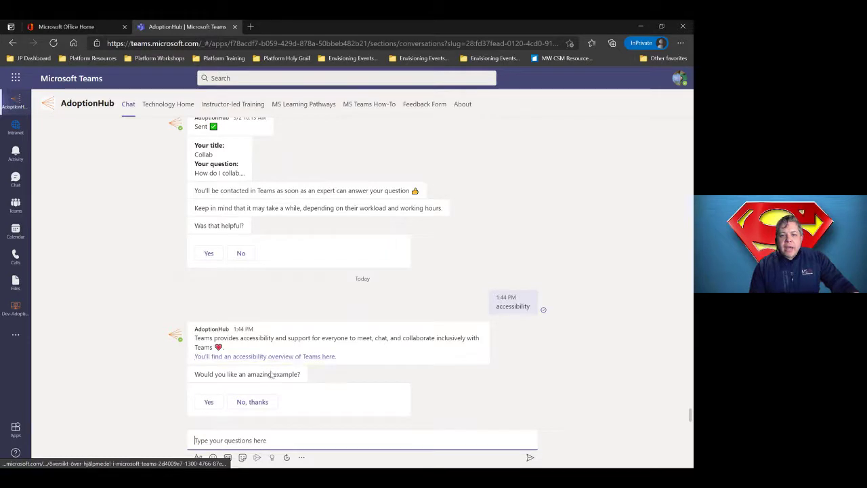
- Answer Yes to the bot's offer of an example, then check and dismiss the message's options menu
left_click(208, 402)
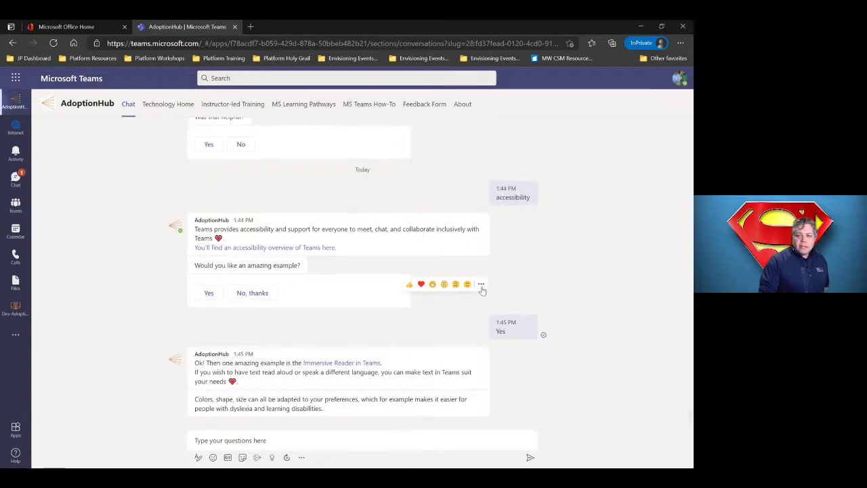
left_click(481, 284)
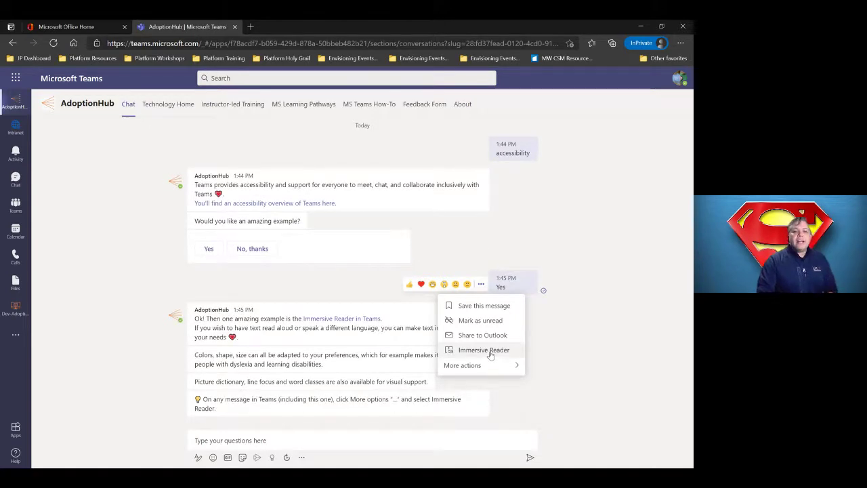
left_click(449, 440)
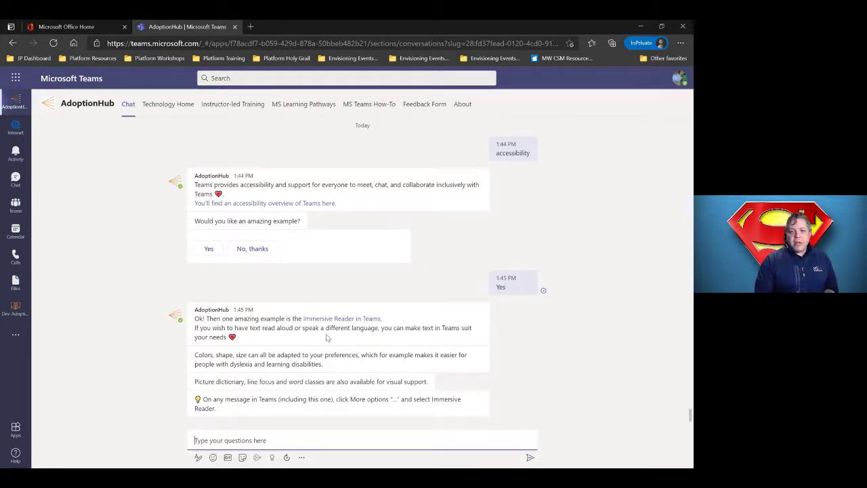
scroll(325, 338, "up", 3)
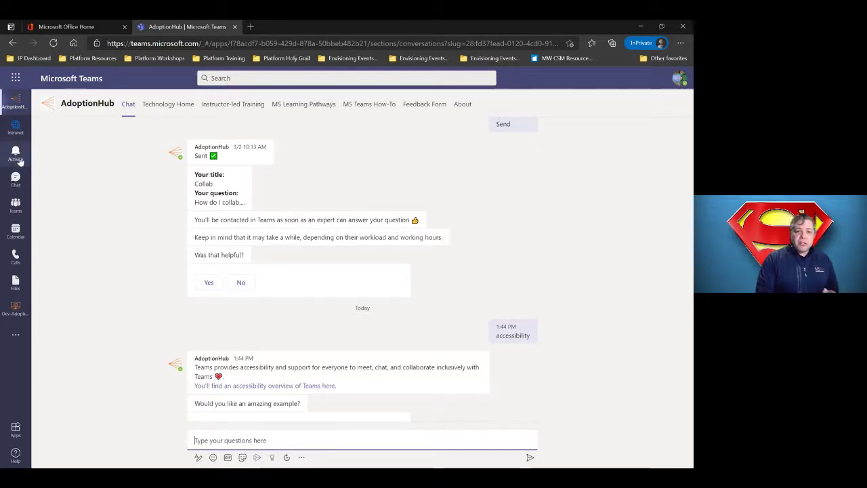
left_click(16, 206)
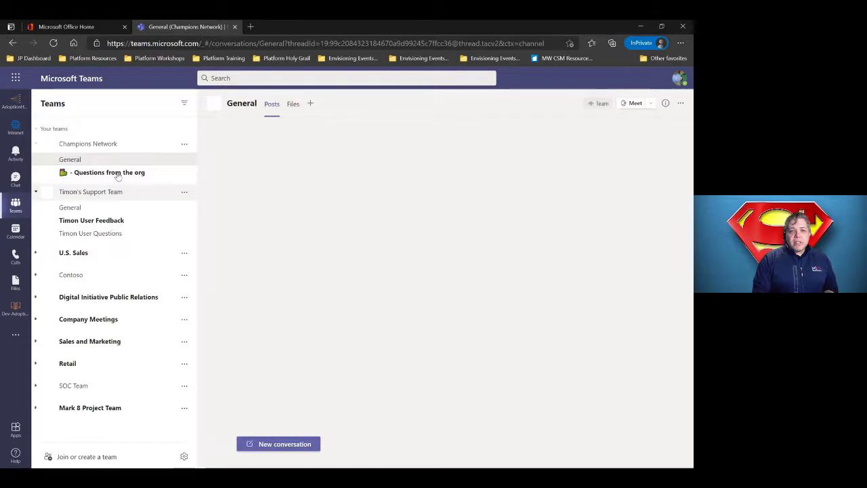
left_click(119, 173)
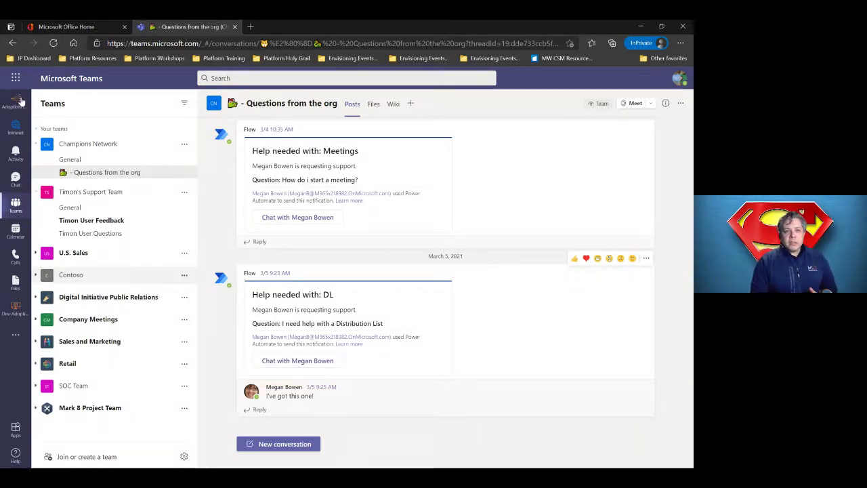
left_click(14, 108)
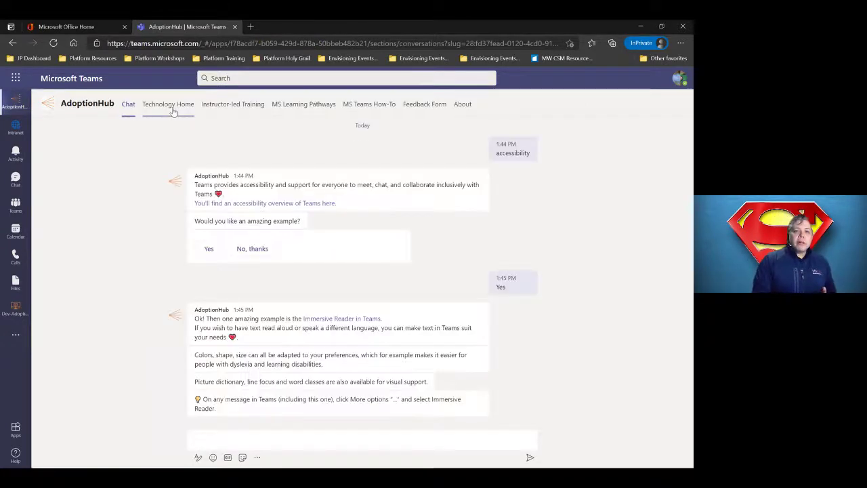
- Browse the Technology Home, Instructor-led Training, MS Learning Pathways, MS Teams How-To and Feedback Form tabs
left_click(172, 113)
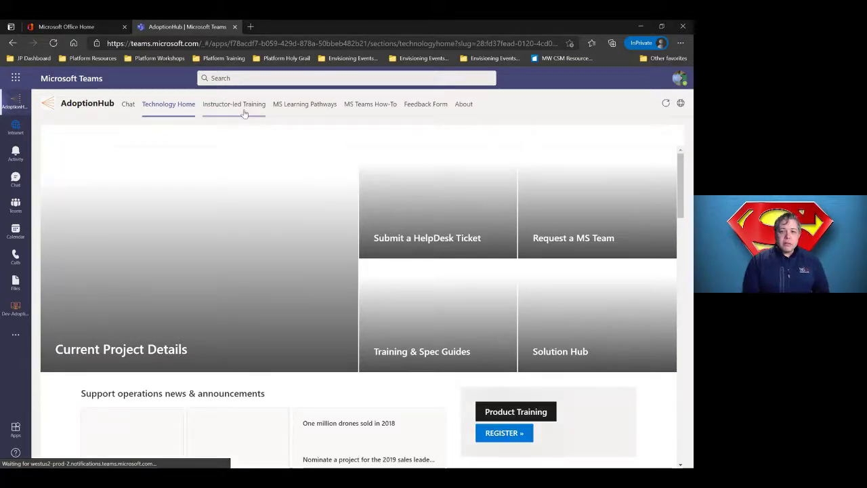
left_click(244, 113)
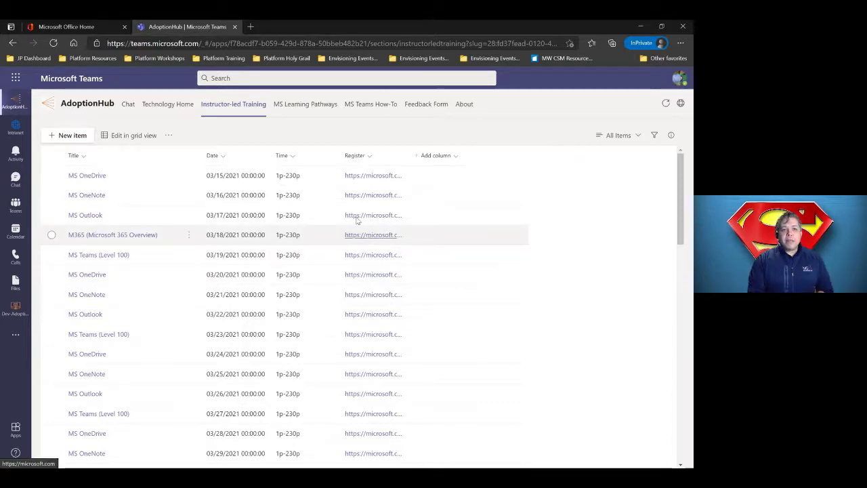
left_click(296, 109)
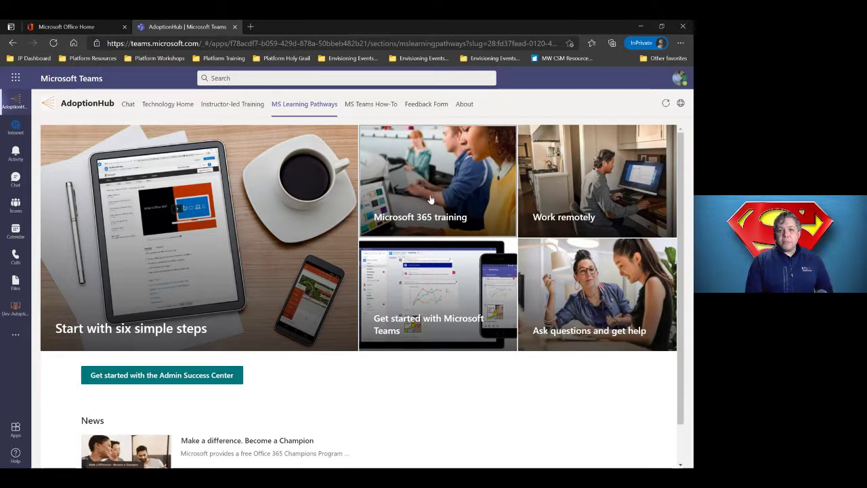
left_click(371, 105)
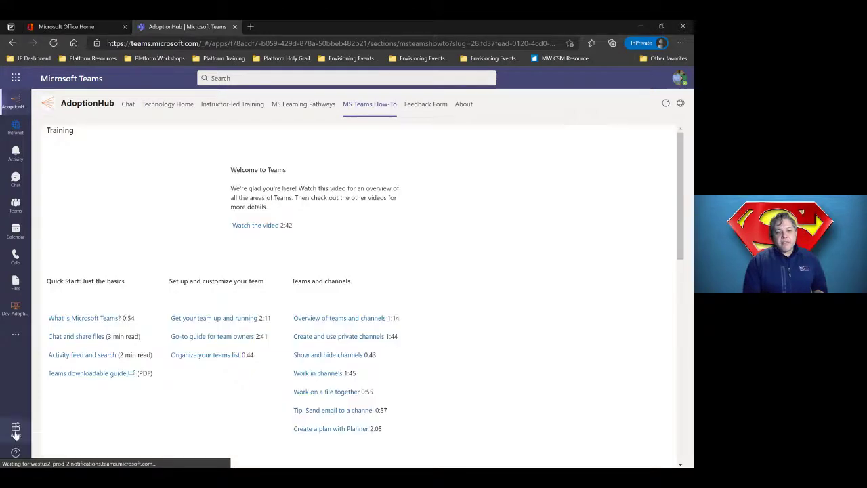
left_click(16, 455)
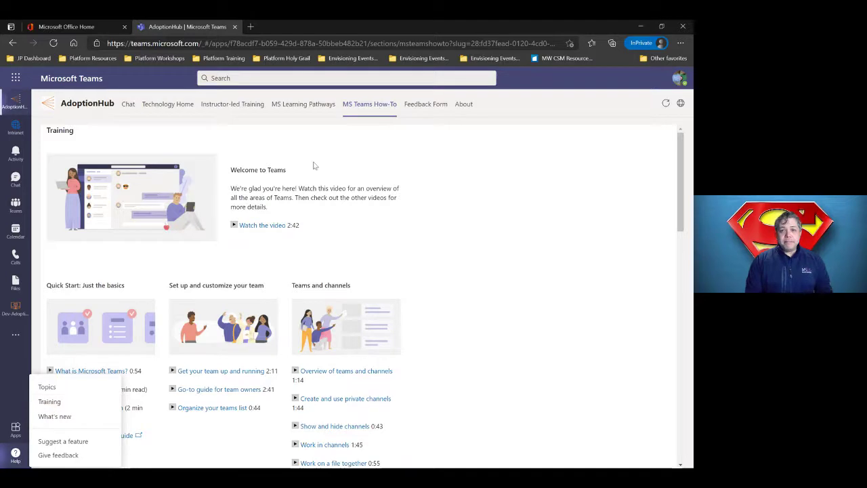
left_click(425, 105)
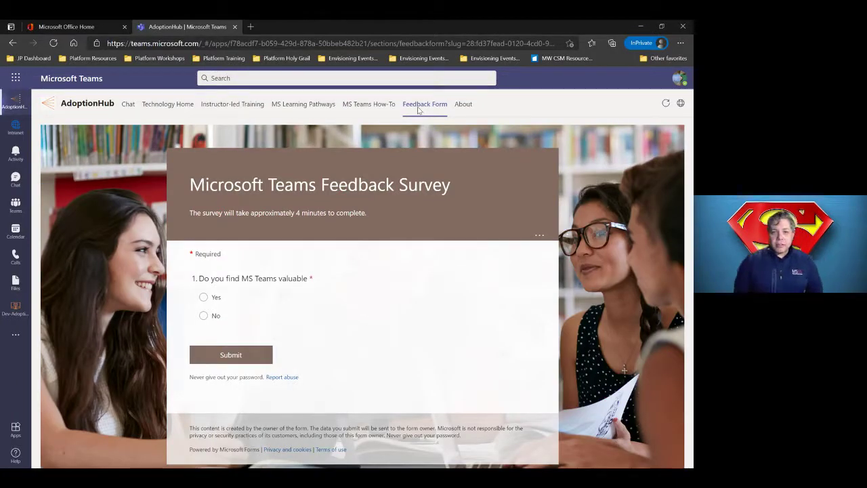
- Answer Yes to whether MS Teams is valuable, then bring up the more-apps list
left_click(203, 298)
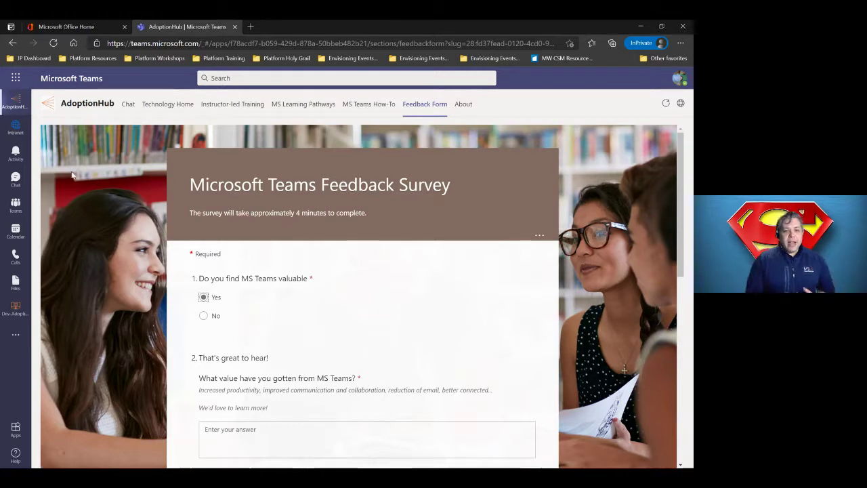
left_click(18, 342)
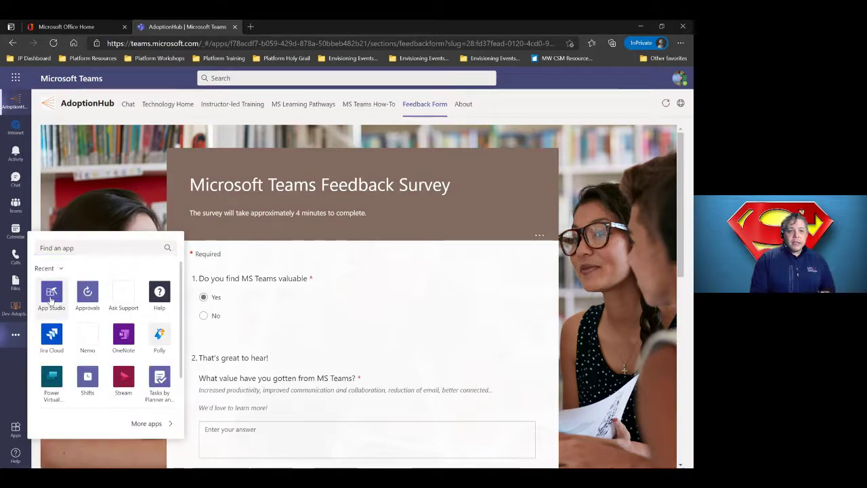
- Open AdoptionHub in App Studio's Manifest editor and review its details: version 2.0.1, developer Contoso Inc
left_click(51, 293)
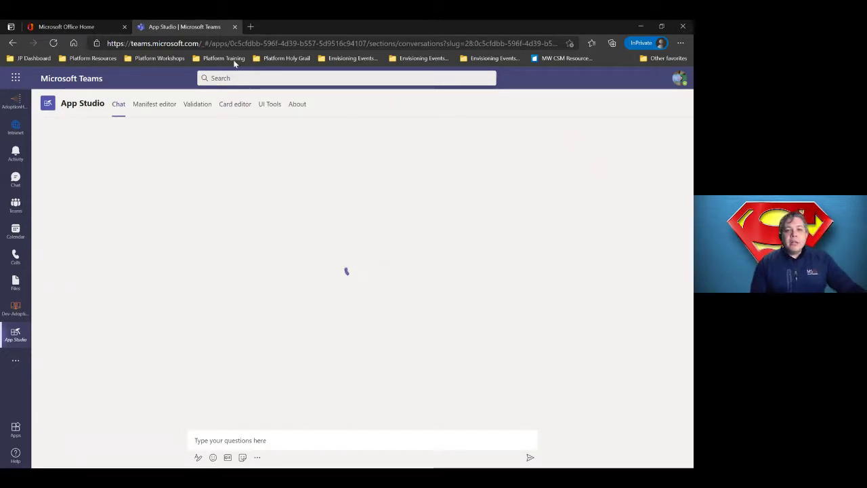
left_click(164, 105)
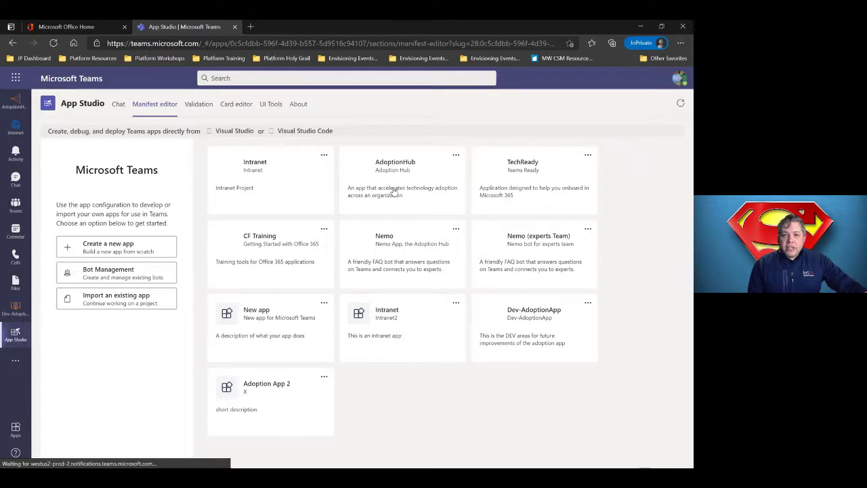
left_click(394, 191)
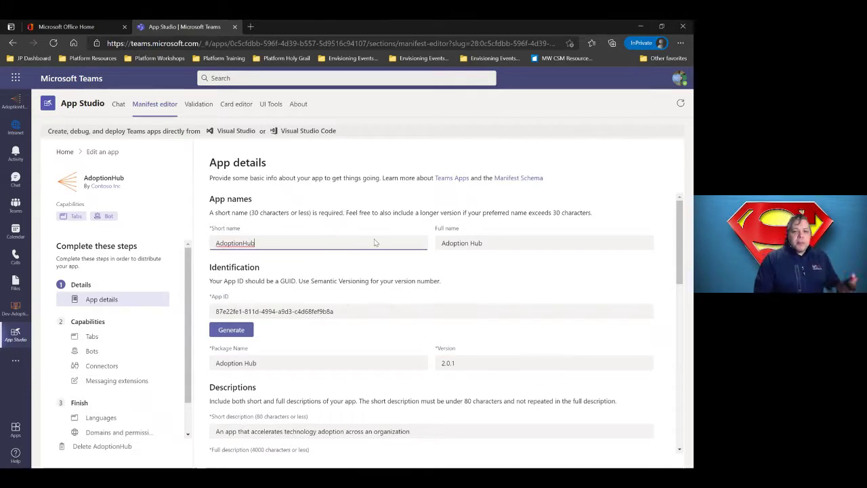
scroll(377, 244, "down", 2)
scroll(378, 254, "down", 2)
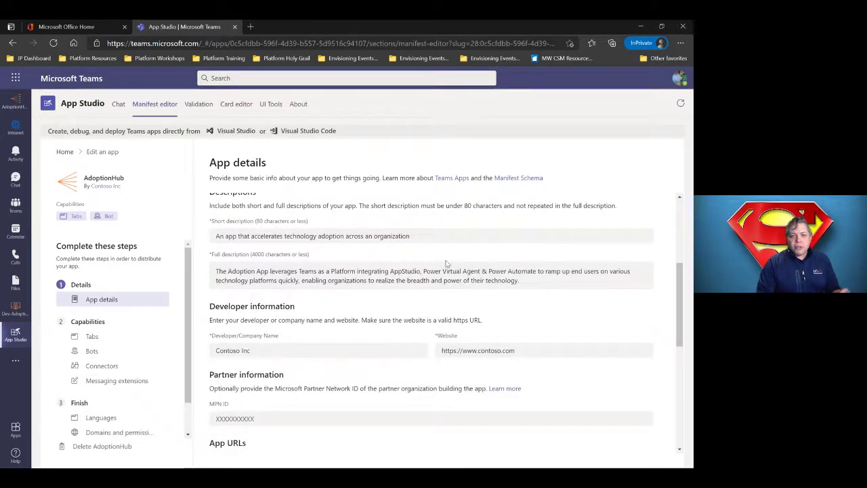
scroll(446, 265, "down", 2)
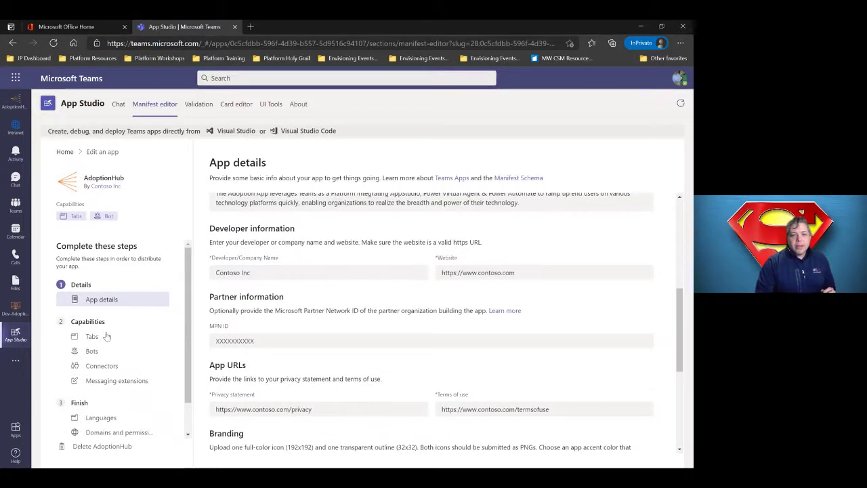
left_click(92, 337)
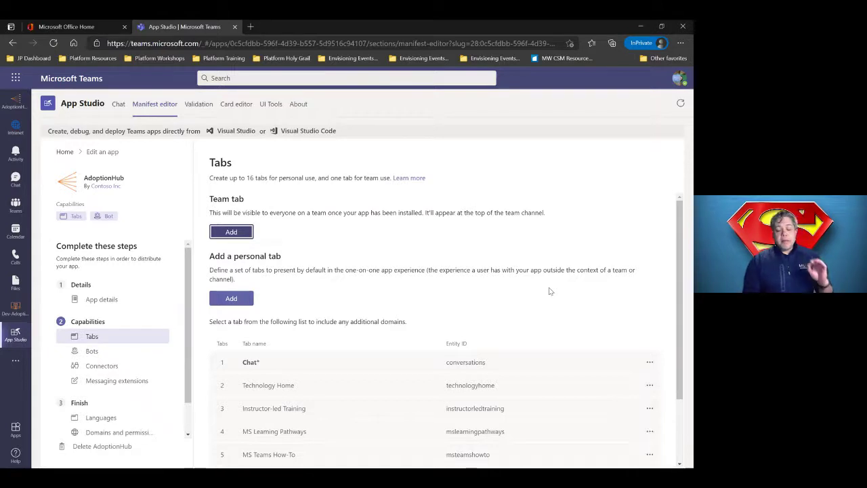
scroll(555, 283, "down", 2)
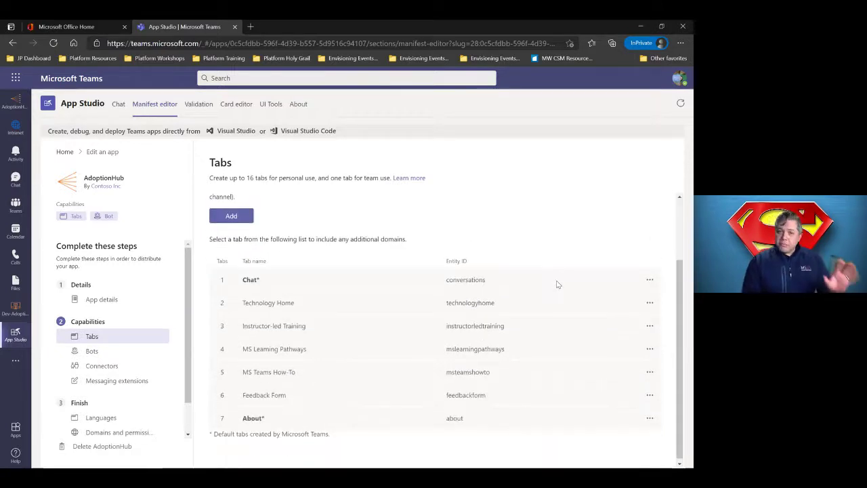
left_click(649, 305)
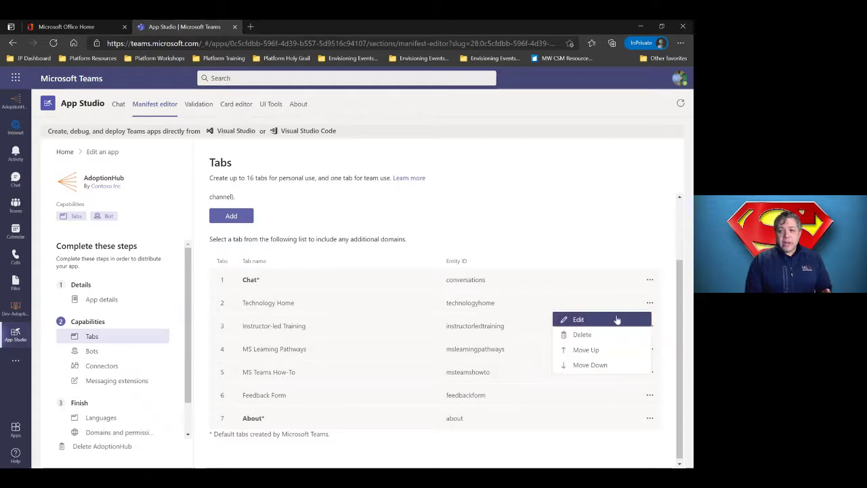
left_click(584, 321)
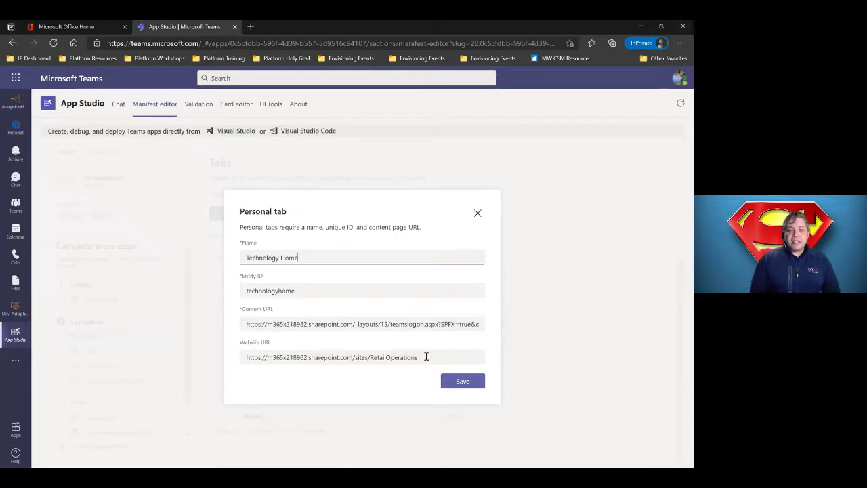
left_click(478, 215)
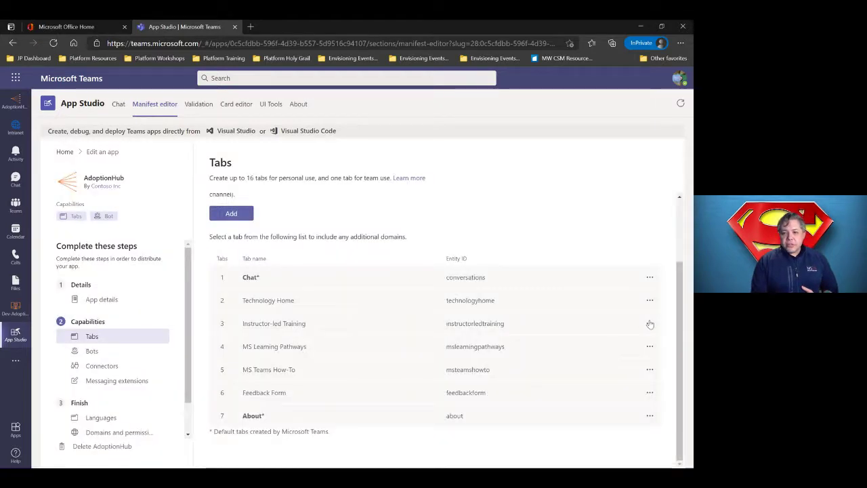
left_click(649, 323)
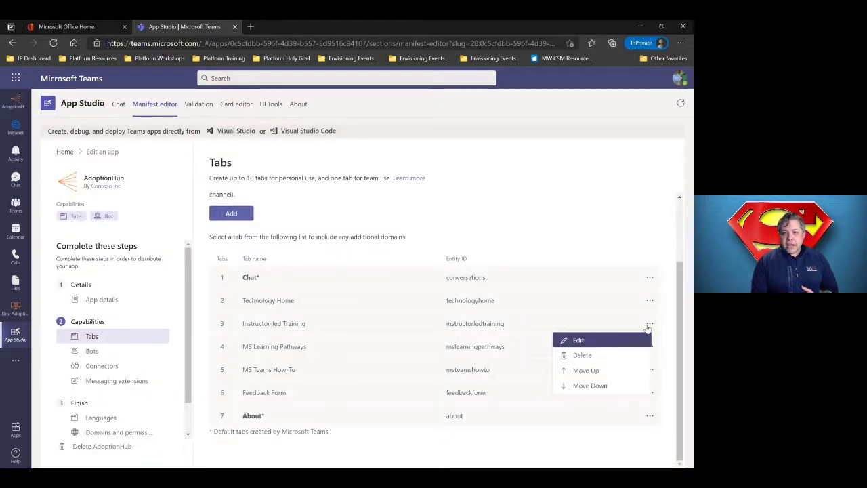
left_click(586, 340)
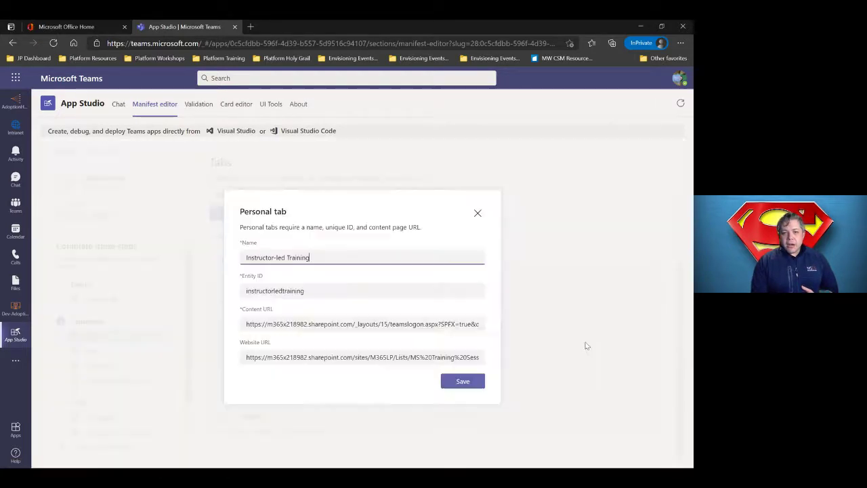
left_click(477, 215)
left_click(650, 346)
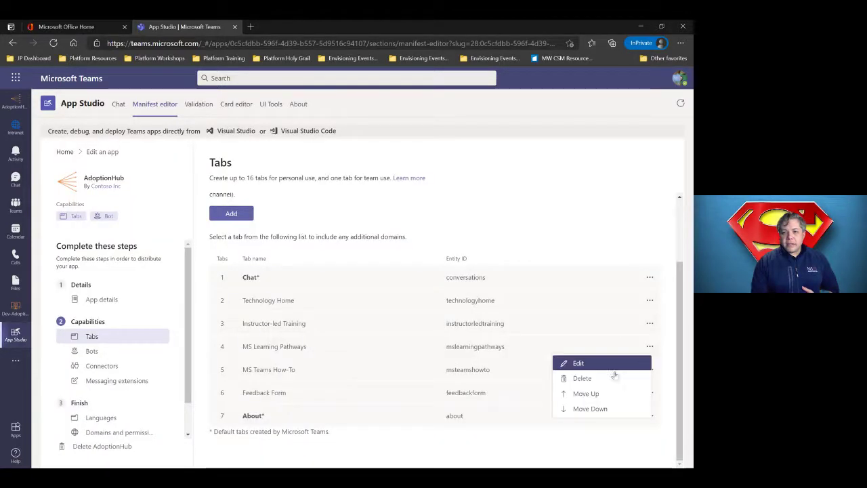
left_click(590, 365)
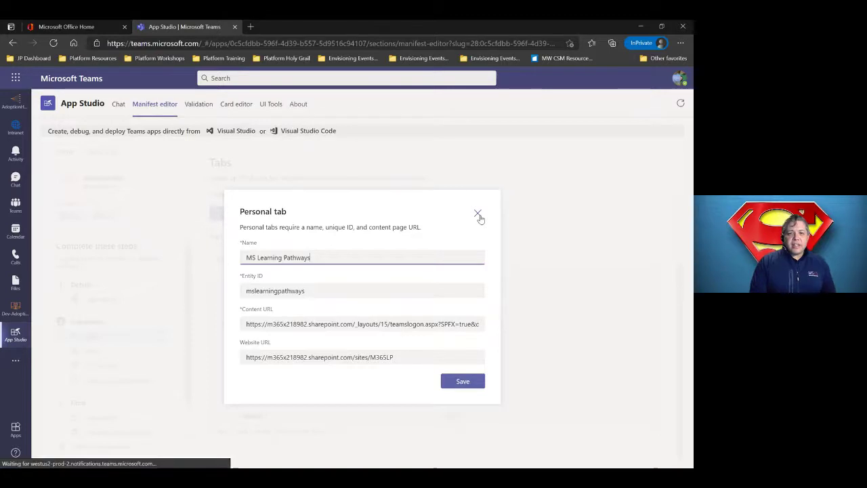
left_click(476, 215)
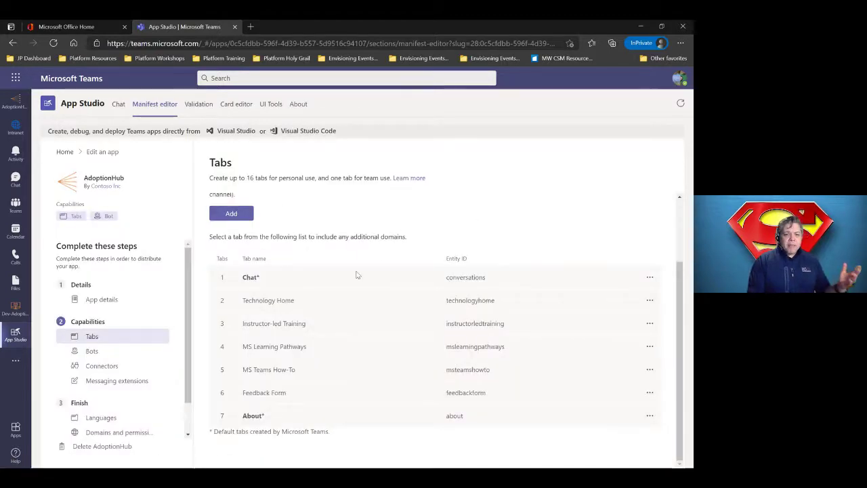
- Review the settings of AdoptionHub's single bot under Capabilities > Bots, closing without changes
left_click(92, 355)
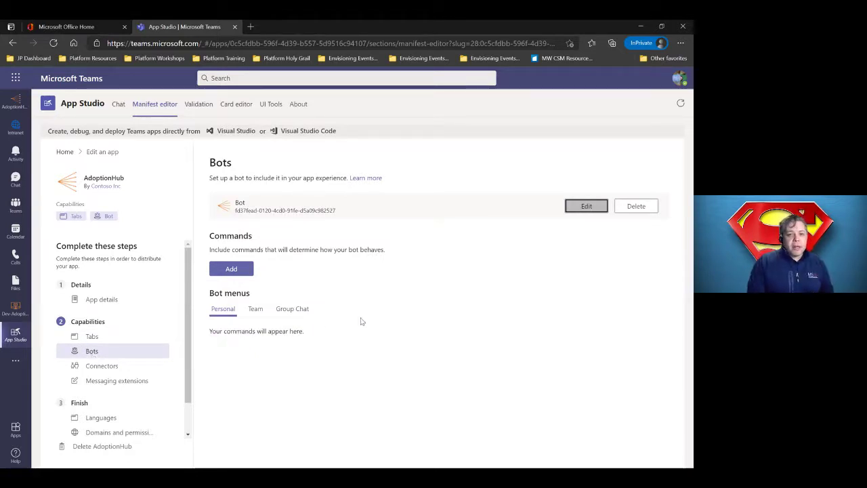
left_click(583, 210)
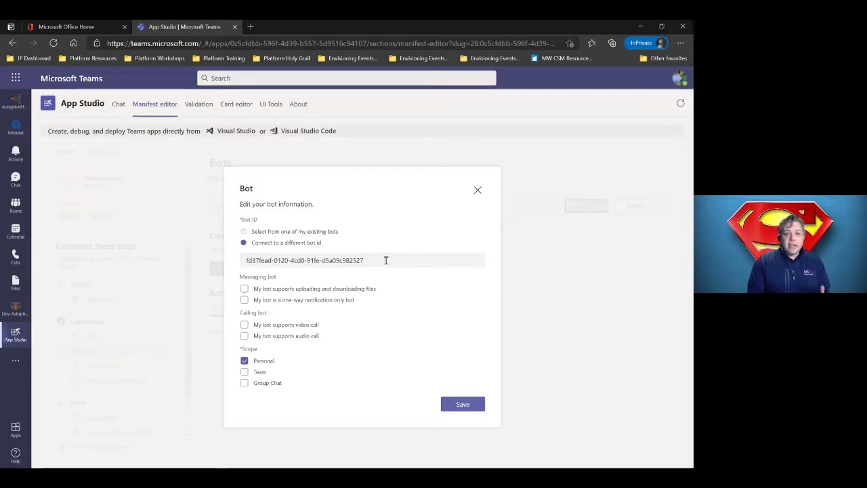
left_click(477, 191)
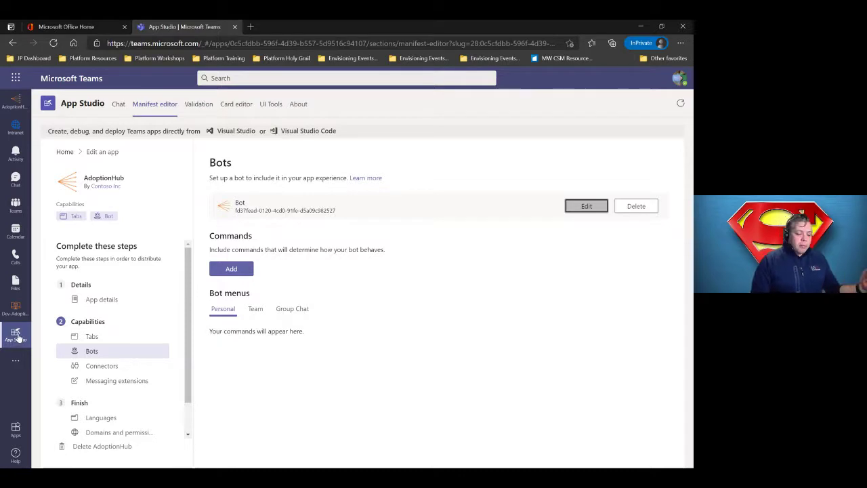
- View AdoptionHub's details under Built for Contoso in the Teams Apps store
left_click(15, 431)
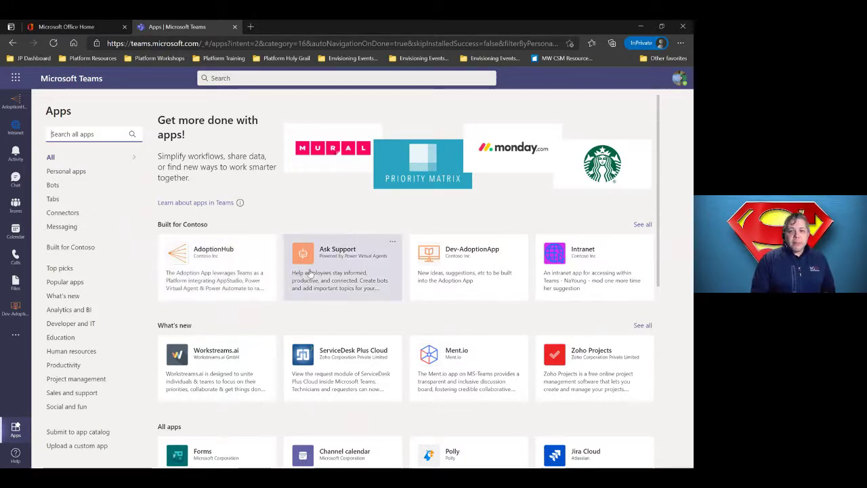
left_click(230, 276)
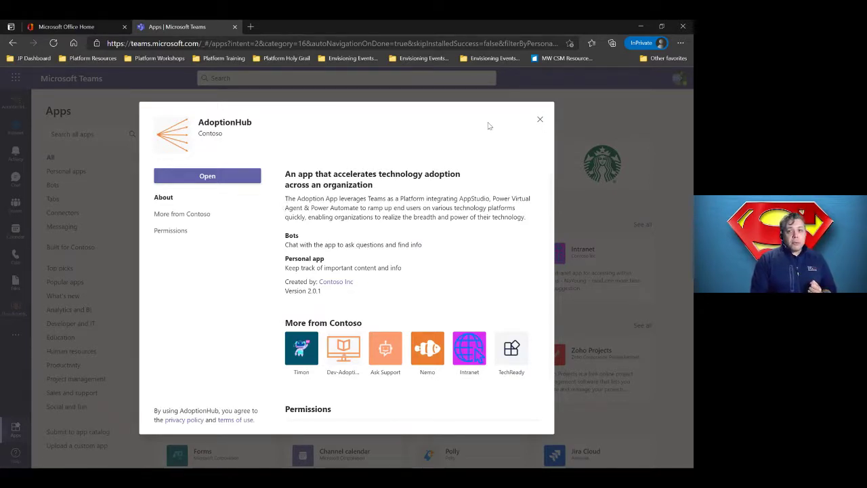
- Load admin.teams.microsoft.com in a new Edge tab, correcting the mistyped address
left_click(539, 120)
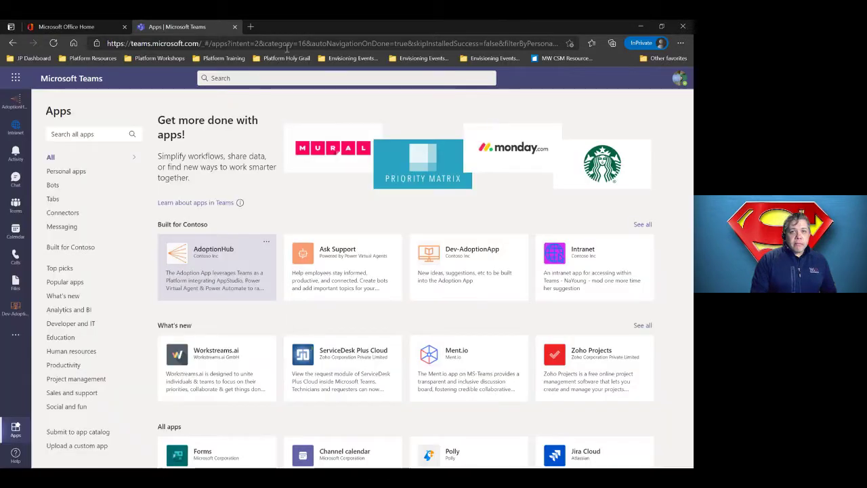
left_click(254, 29)
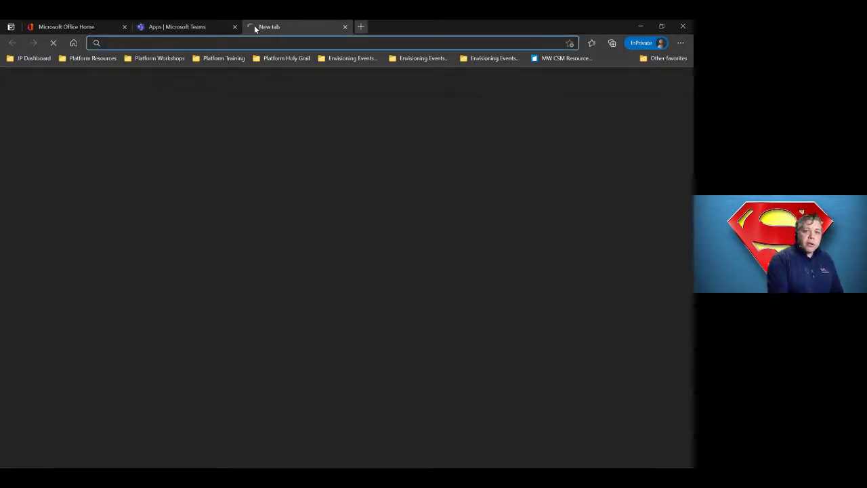
type("admin.")
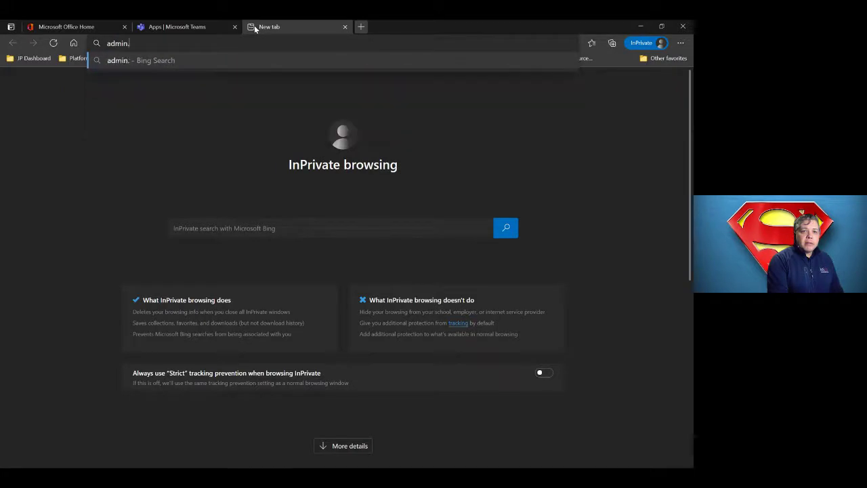
type("teams.microsft.com")
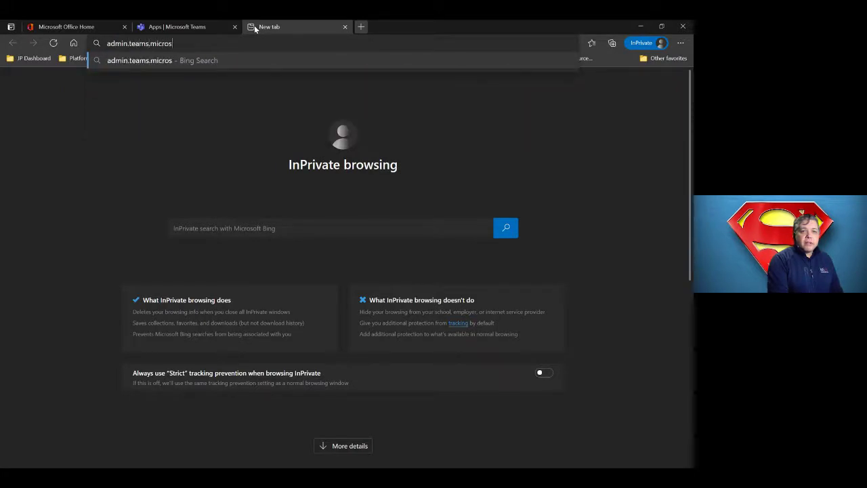
key("Return")
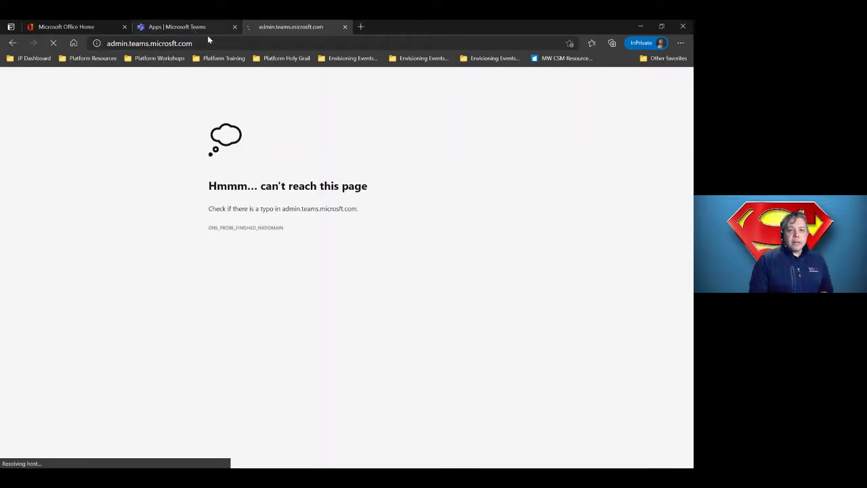
left_click(201, 43)
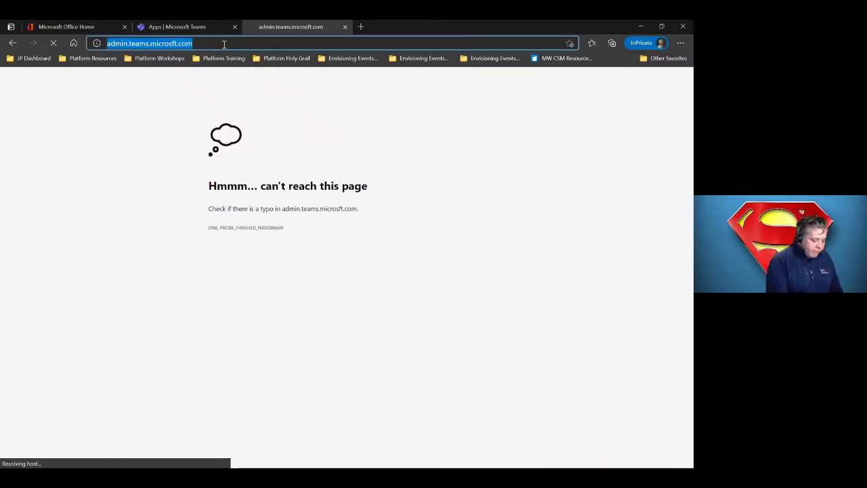
type("admin.tea")
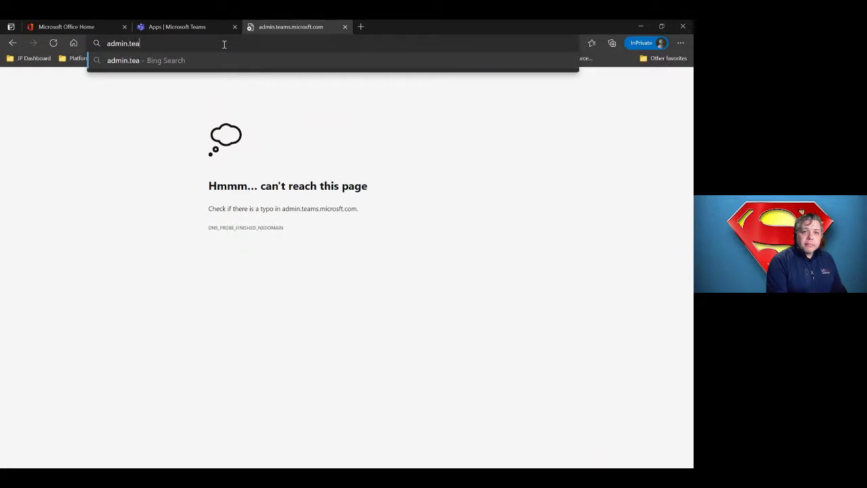
type("ms.micros")
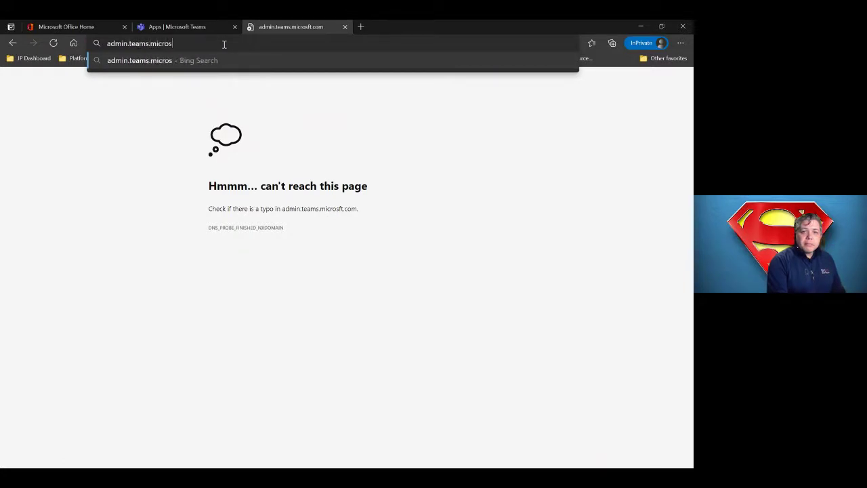
type("oft.com")
key("Return")
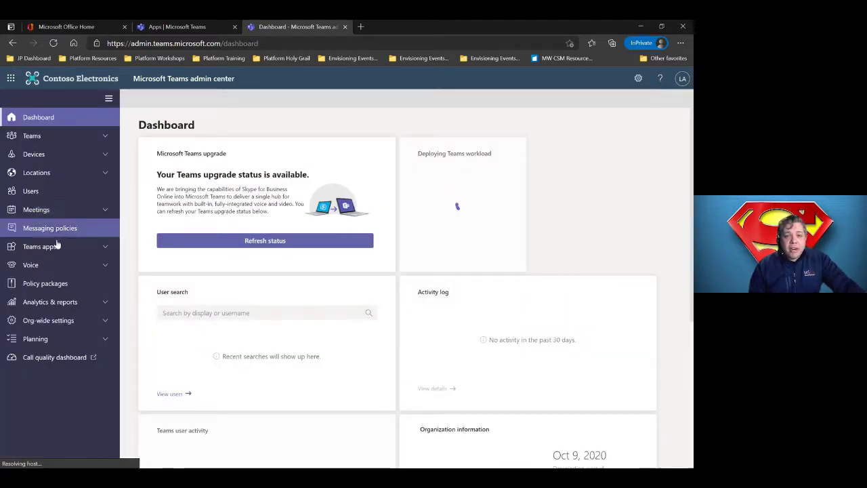
- Navigate to Teams apps > Setup policies, passing through Manage apps
left_click(58, 246)
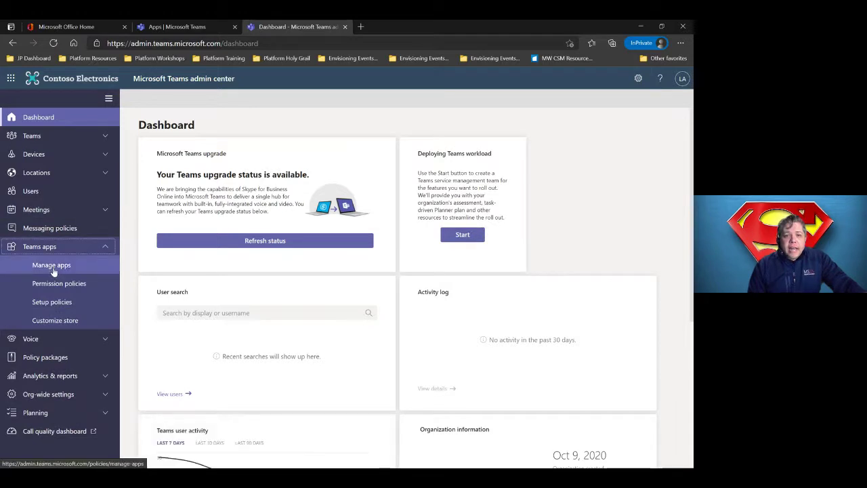
left_click(53, 269)
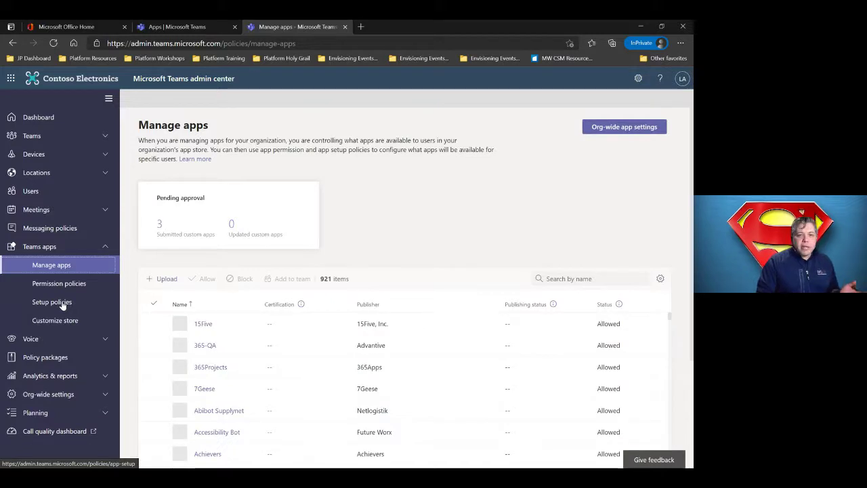
left_click(64, 305)
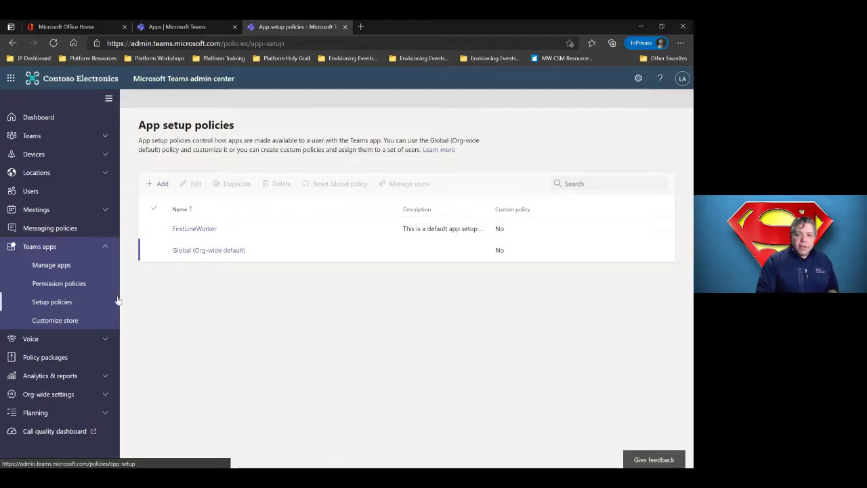
- Check AdoptionHub in the Global policy's pinned apps, then open the pinned Intranet app in Teams
left_click(216, 259)
left_click(216, 259)
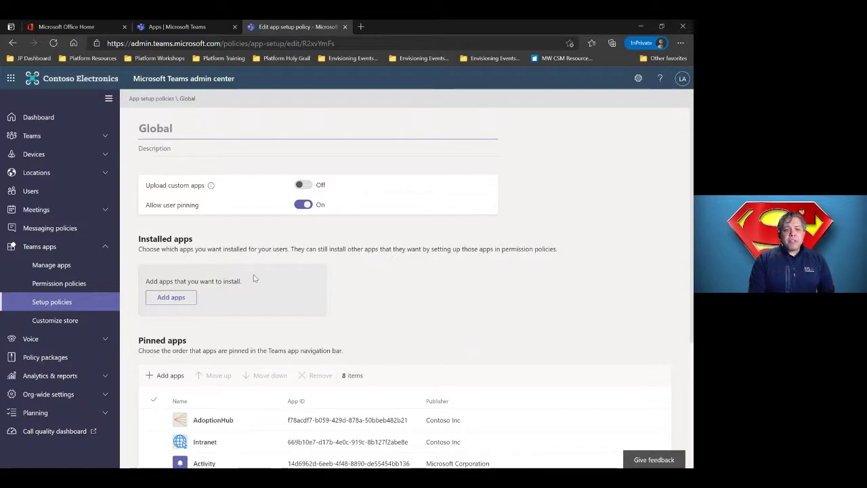
scroll(256, 275, "down", 2)
scroll(261, 279, "down", 1)
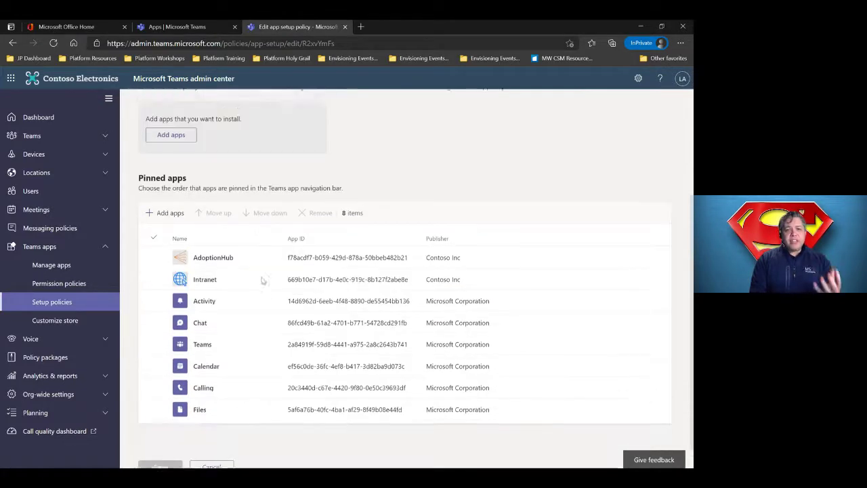
left_click(262, 280)
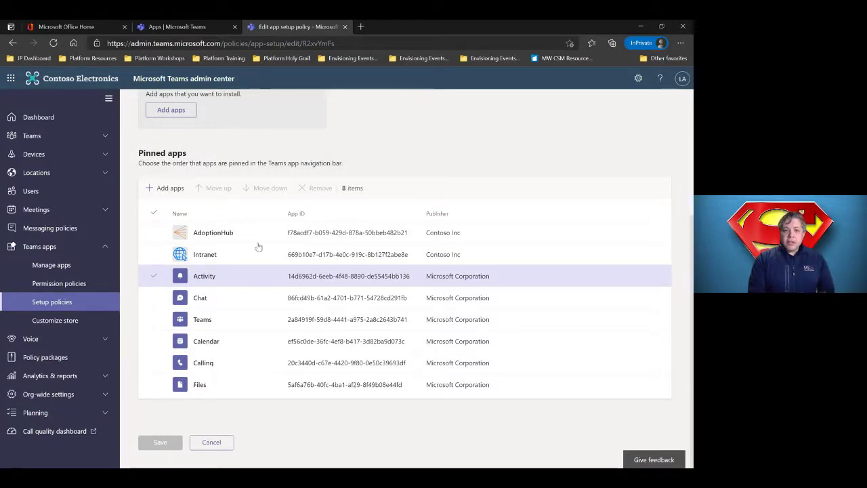
left_click(155, 238)
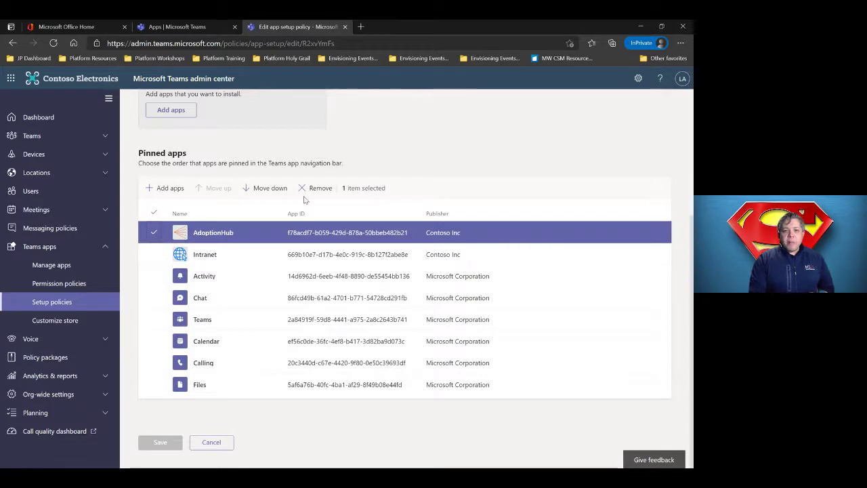
left_click(197, 26)
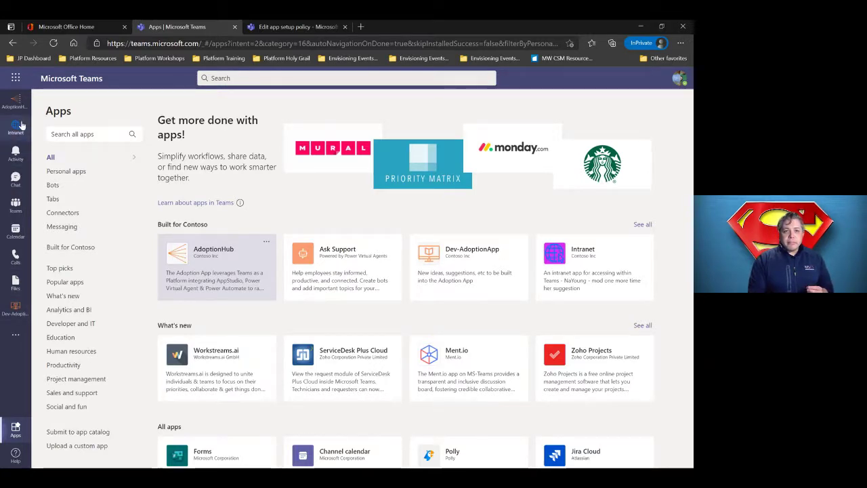
left_click(20, 125)
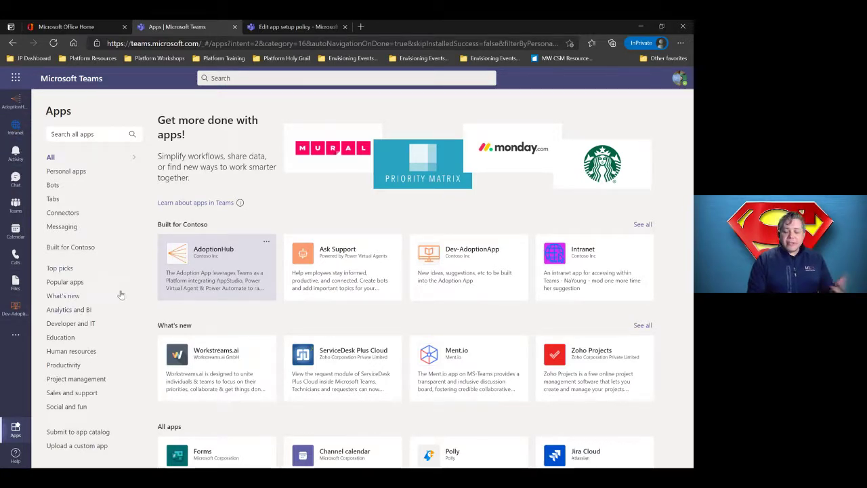
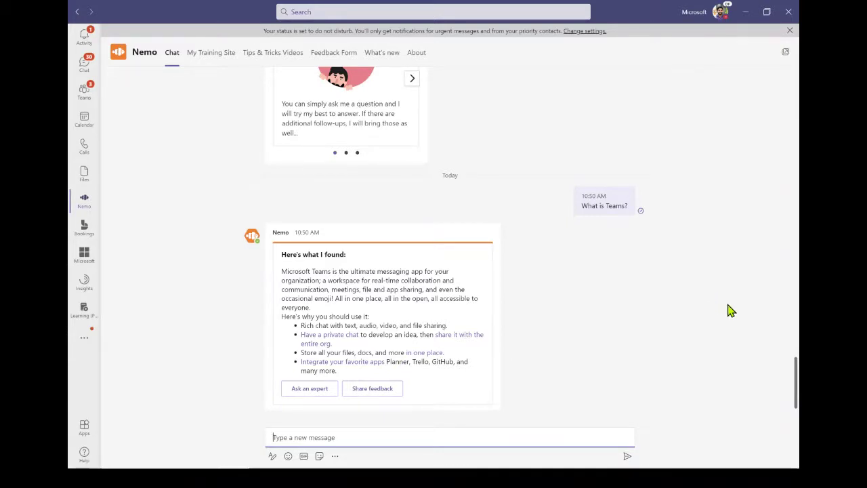
- Advance Nemo's tour carousel two cards to Share app feedback, then return to the latest answer
scroll(743, 282, "up", 3)
scroll(742, 277, "up", 1)
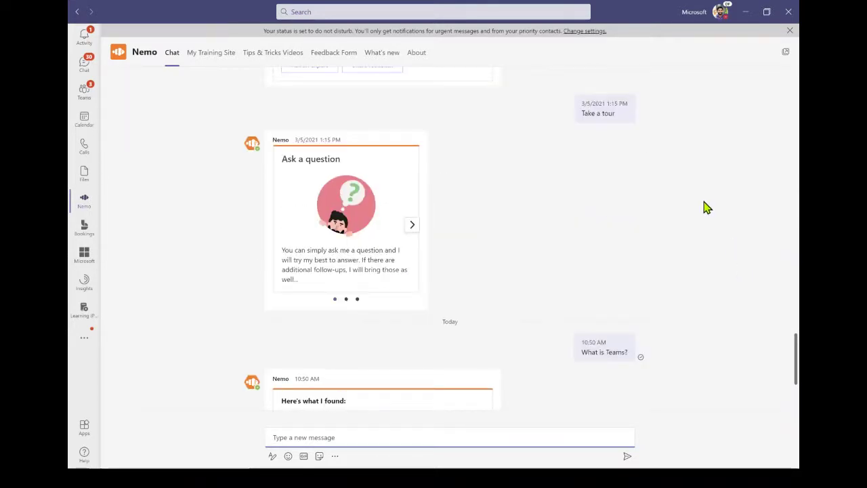
mouse_move(601, 121)
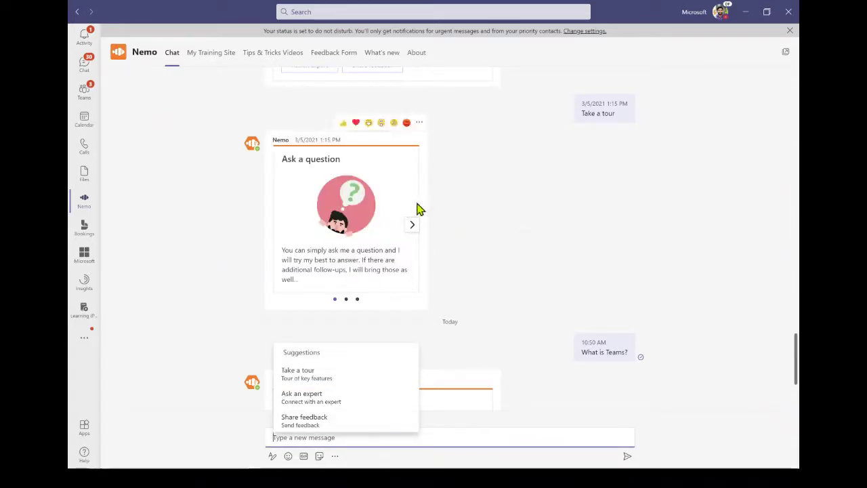
left_click(413, 229)
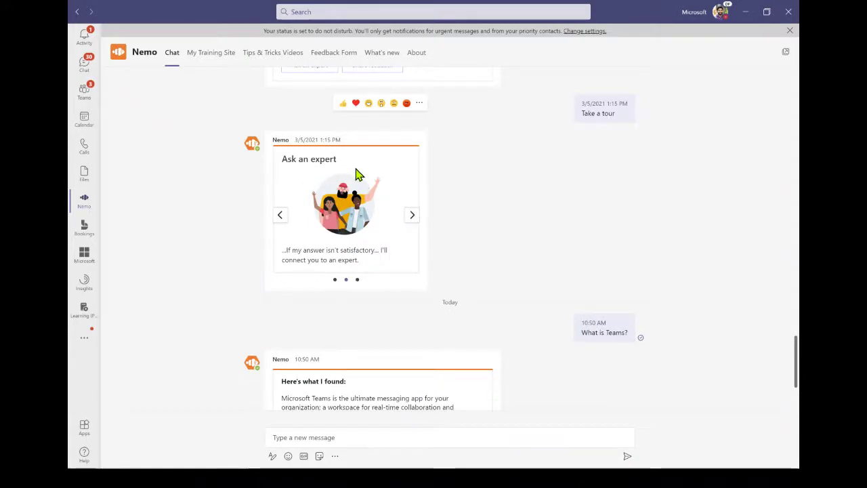
left_click(412, 216)
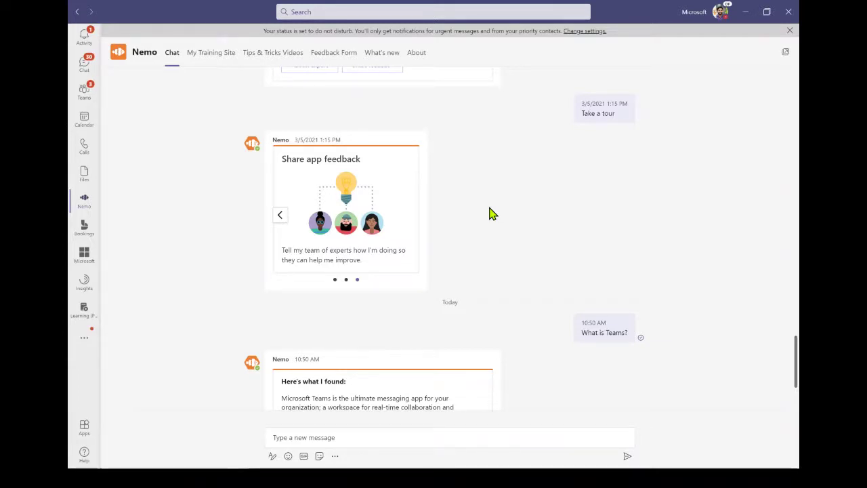
scroll(709, 284, "down", 3)
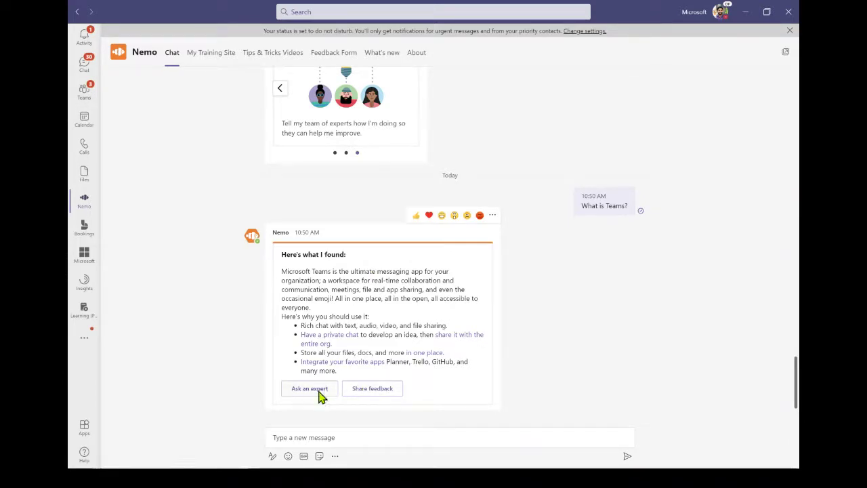
- Open Nemo's Ask an expert form from the answer card, returning to the Nemo chat
left_click(316, 392)
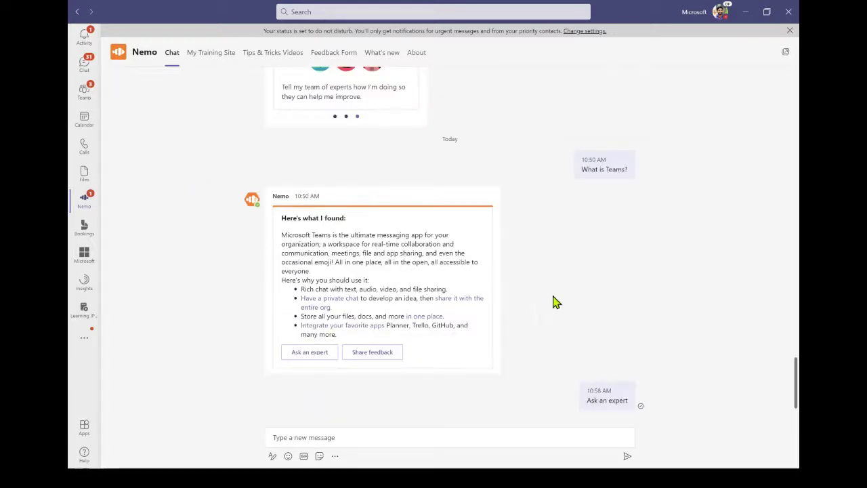
left_click(93, 71)
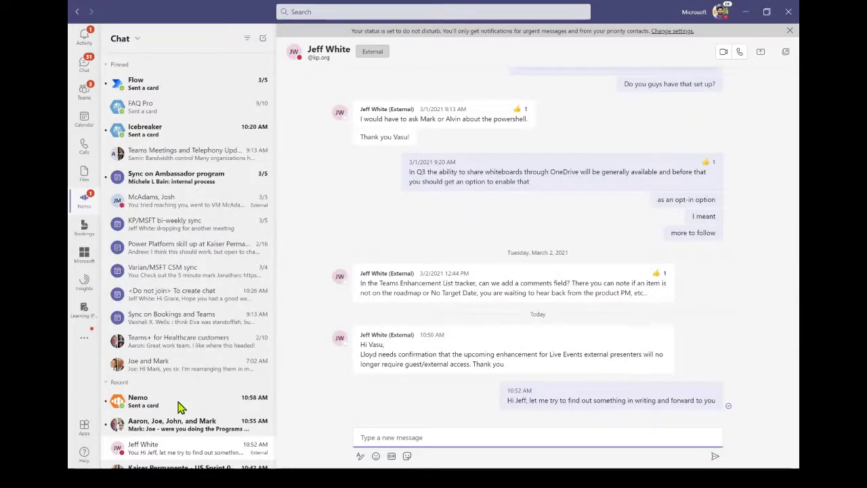
left_click(177, 405)
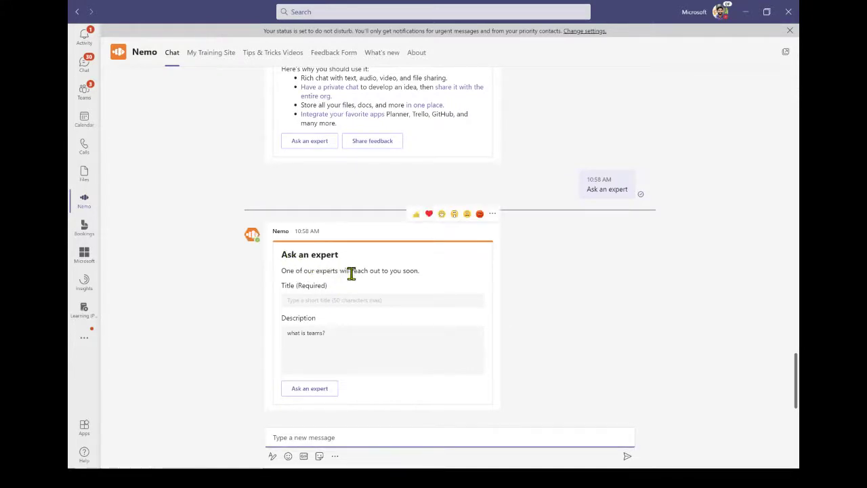
left_click(323, 302)
left_click(540, 347)
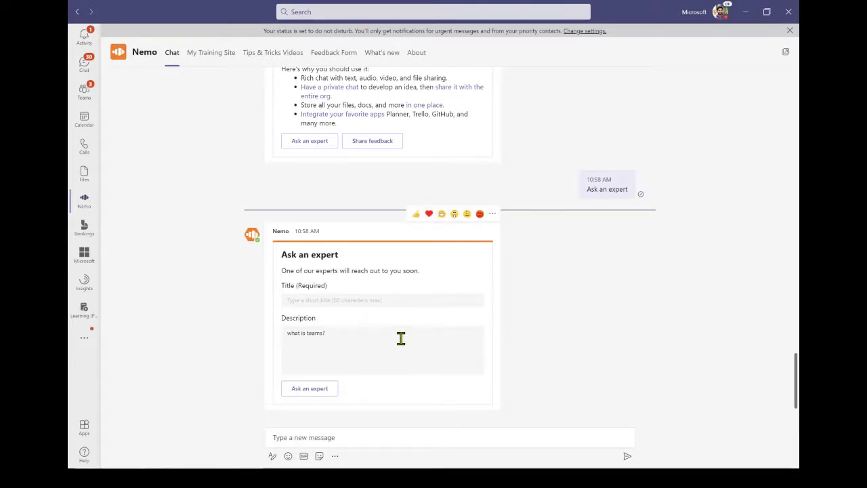
- Submit the request titled 'Need help on this topic' with description 'I am new to the platform.'
left_click(414, 300)
type("Need help on this topic")
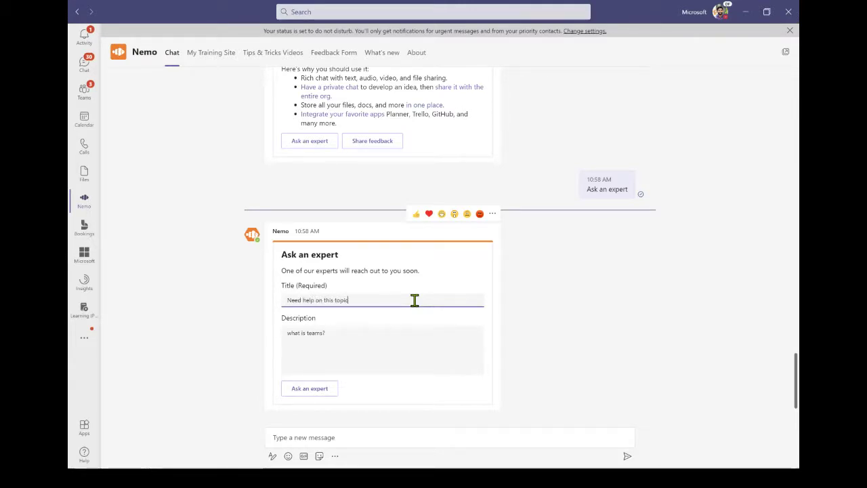
left_click(386, 341)
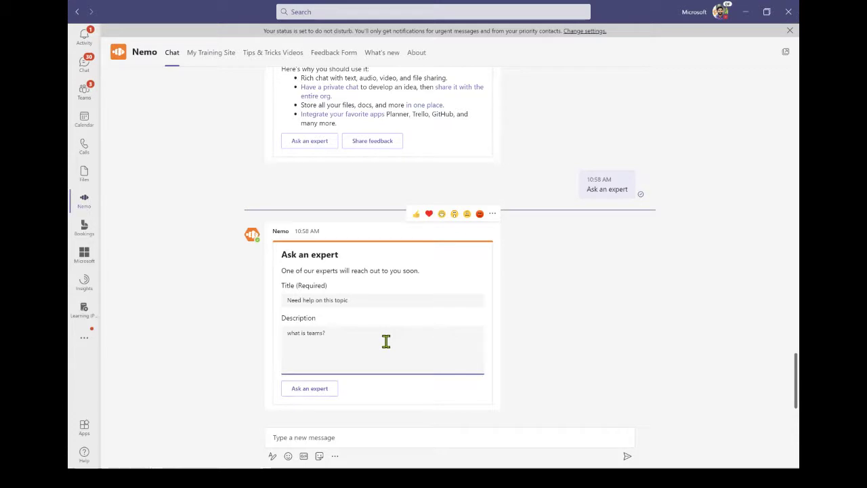
type("I am new to")
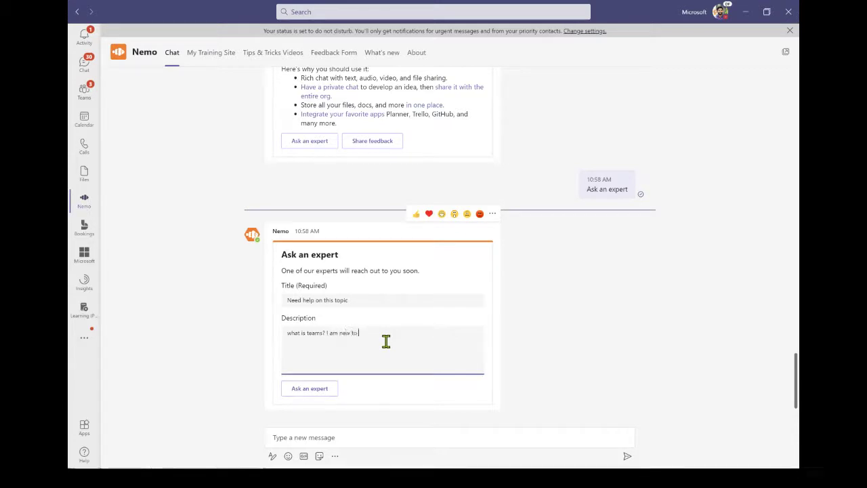
type(" the platform")
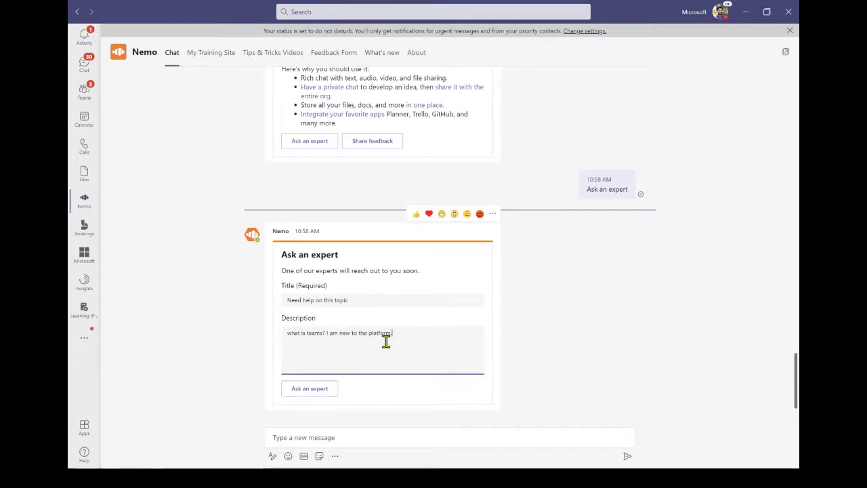
type(".")
left_click(314, 394)
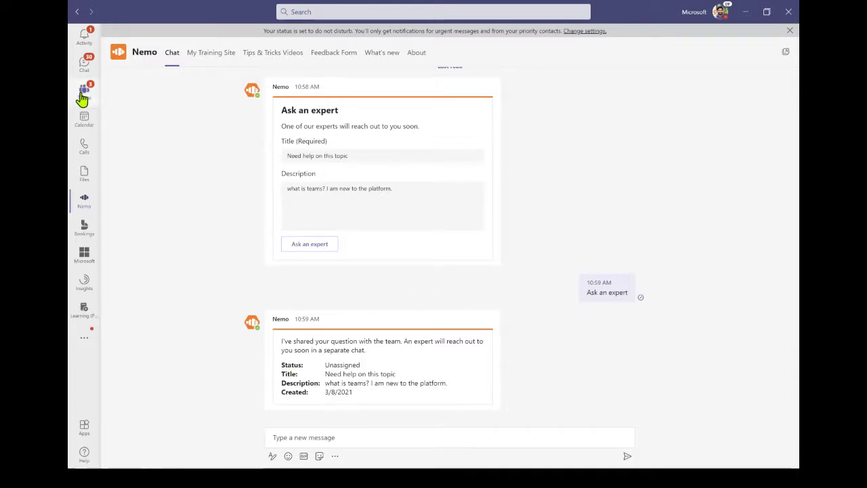
- Open the Nemo Experts General channel and highlight the ticket's question text
left_click(83, 99)
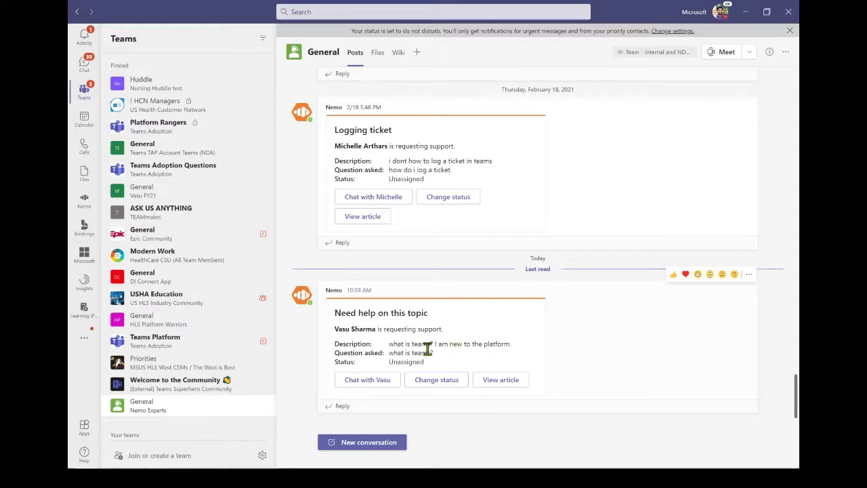
left_click_drag(433, 353, 386, 353)
left_click(441, 363)
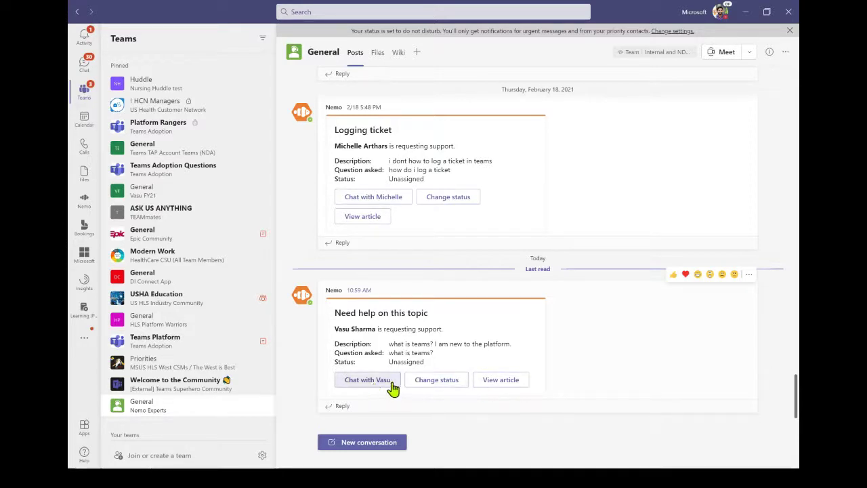
- Check the ticket's status choices, show its suggested article, and start a new channel post
left_click(438, 385)
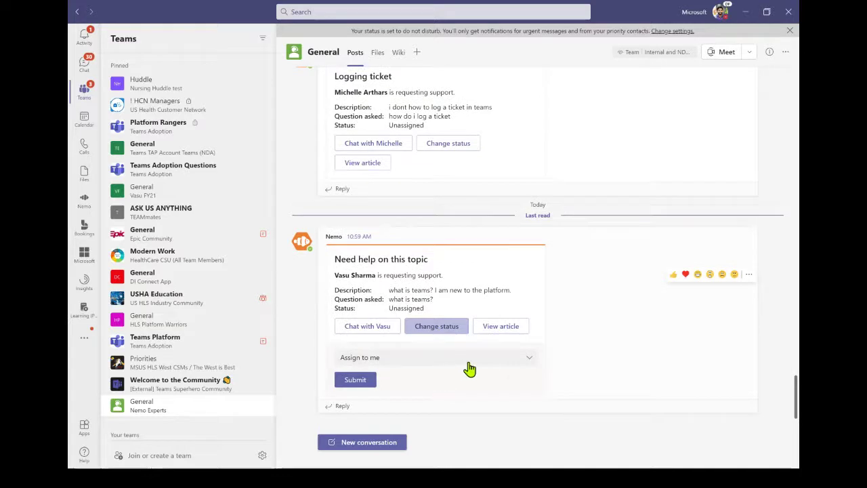
left_click(470, 365)
left_click(470, 365)
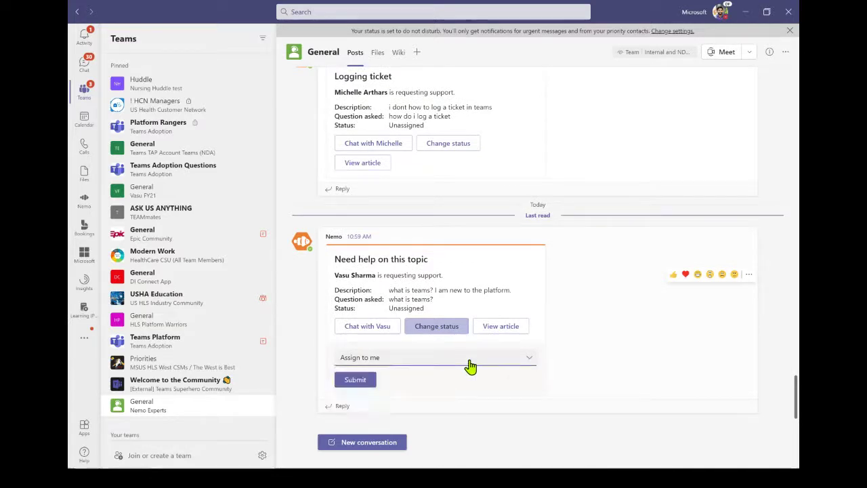
left_click(508, 328)
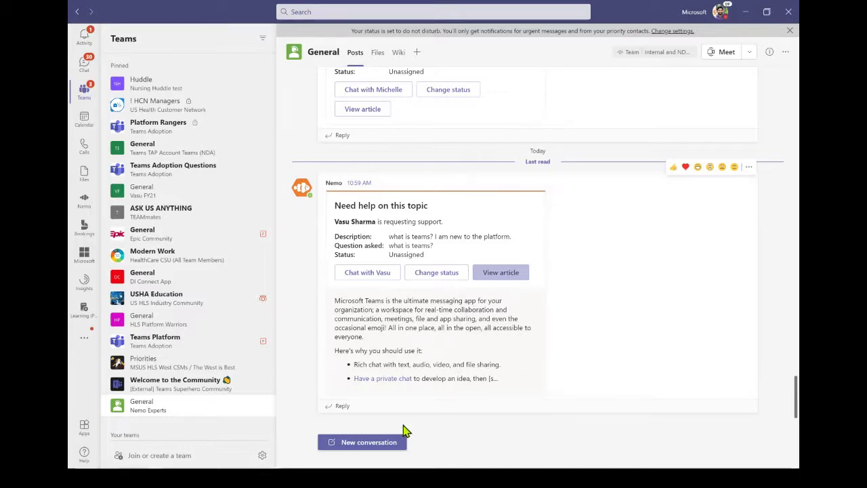
left_click(372, 444)
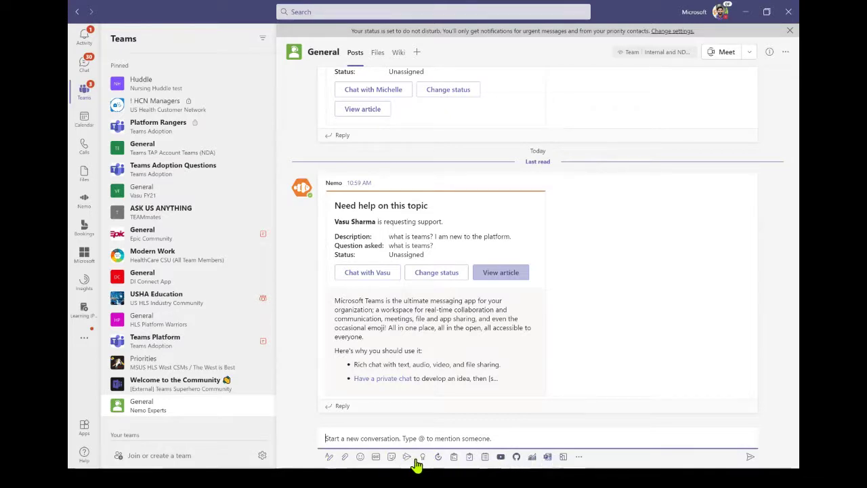
- Open the Nemo experts ticket panel and browse unassigned and assigned tickets
left_click(579, 458)
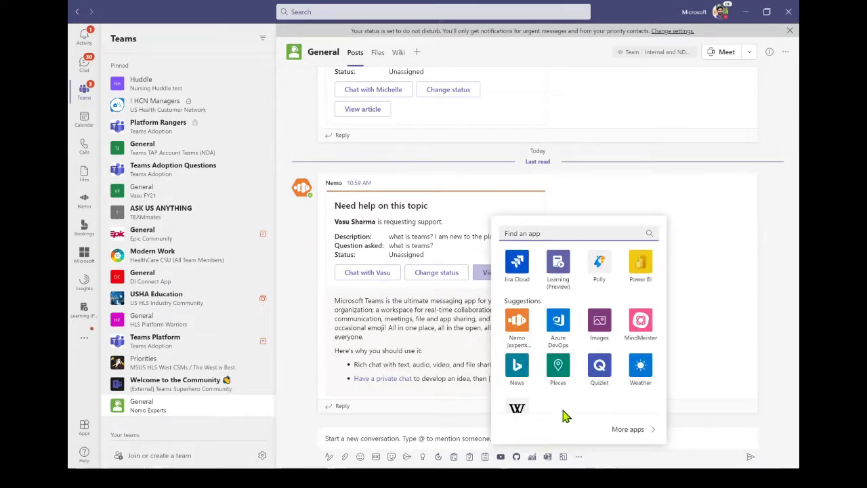
left_click(517, 323)
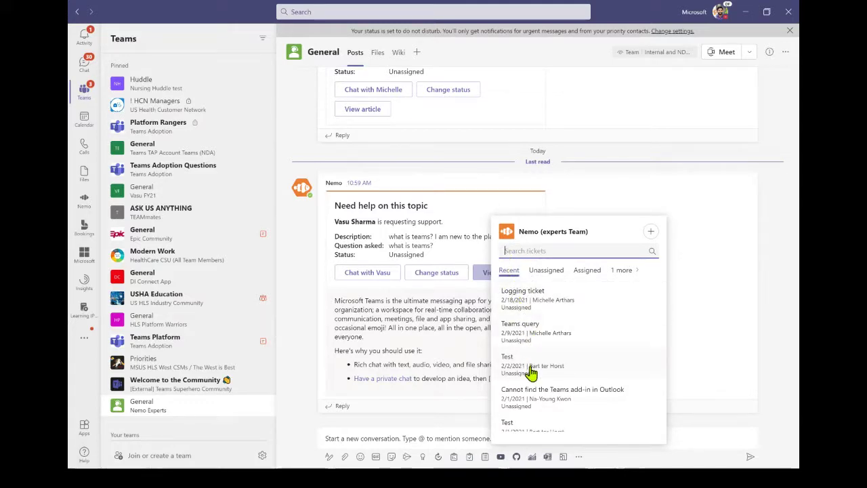
scroll(529, 371, "down", 3)
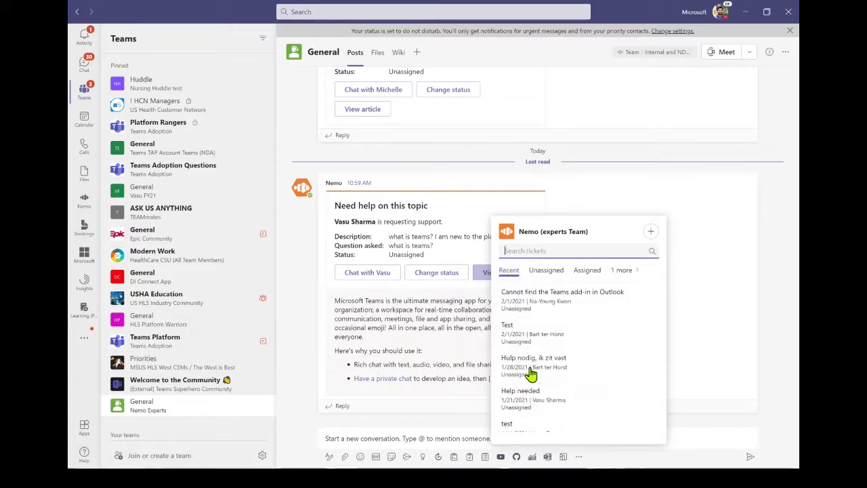
left_click(549, 274)
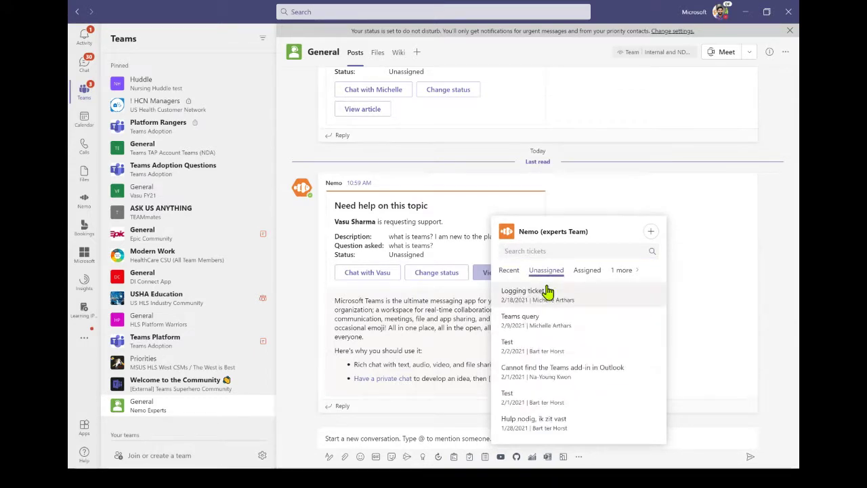
scroll(547, 385, "down", 10)
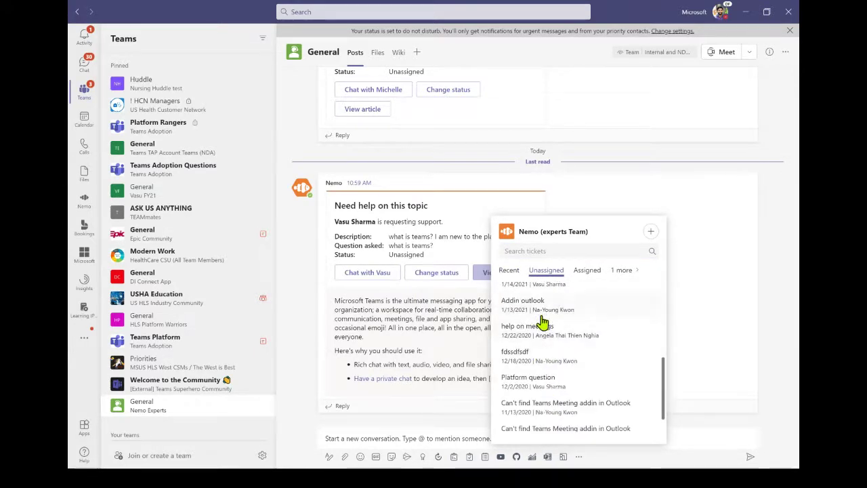
scroll(551, 400, "up", 10)
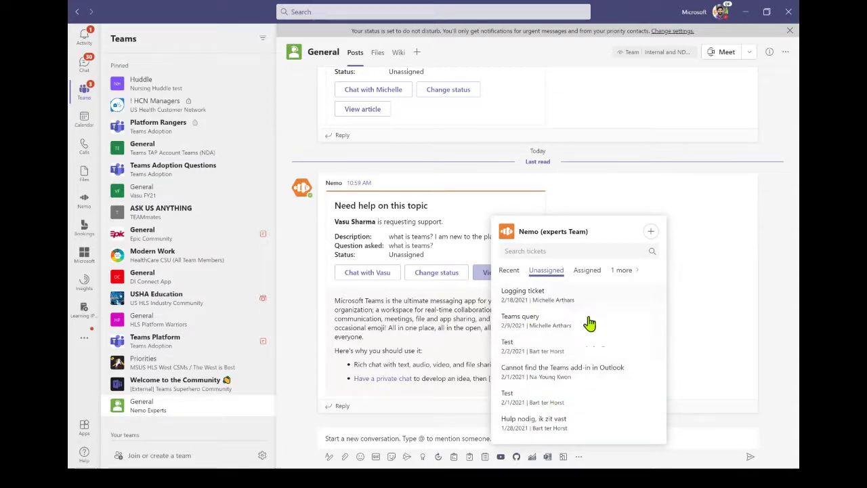
left_click(585, 277)
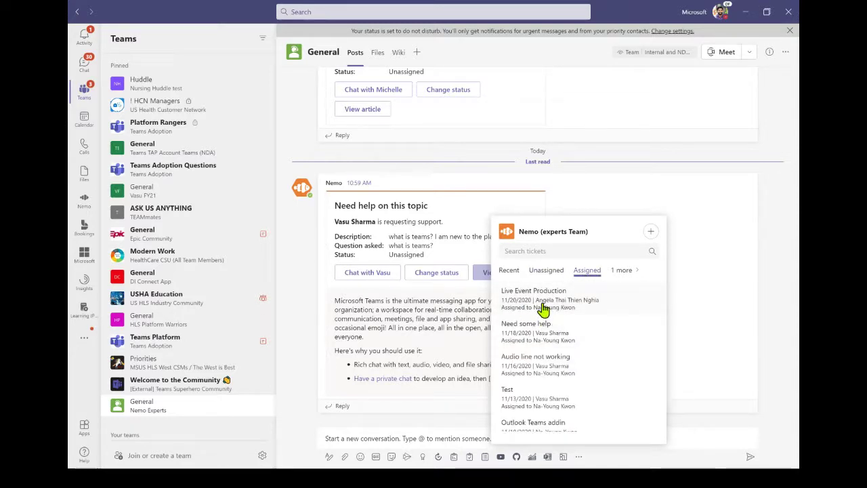
scroll(547, 311, "down", 2)
scroll(550, 310, "down", 1)
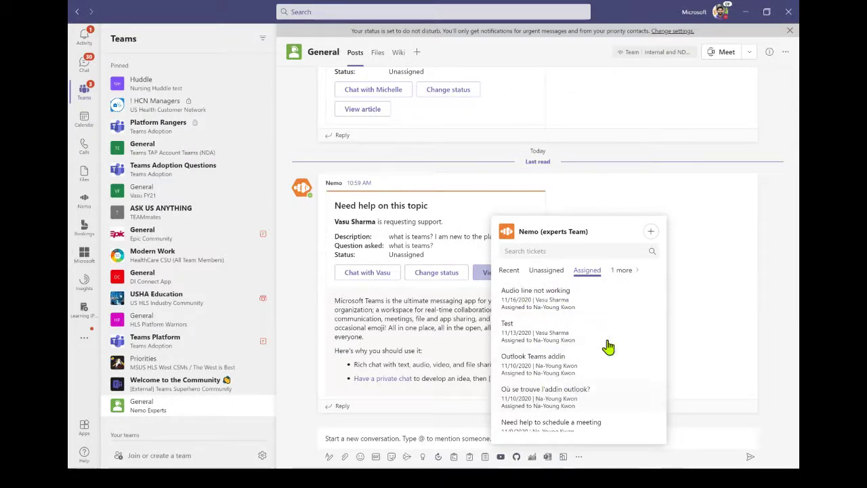
- Switch to the Knowledge base question list and reveal the add-question option
left_click(627, 273)
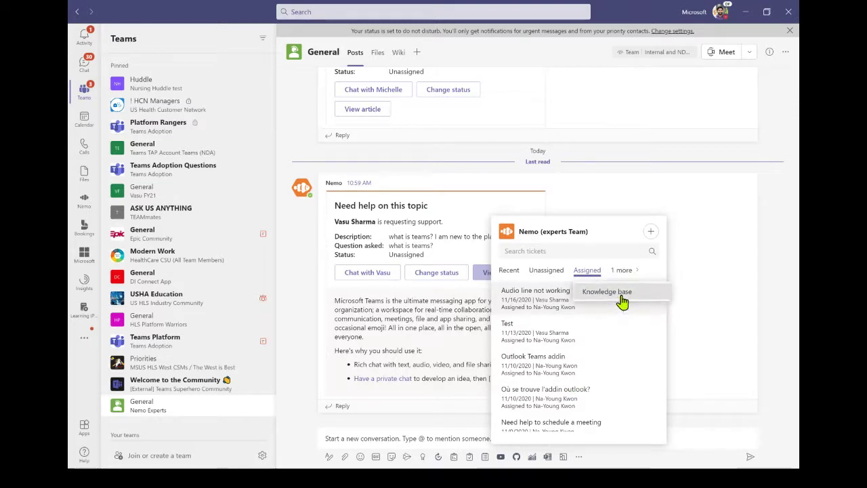
left_click(621, 300)
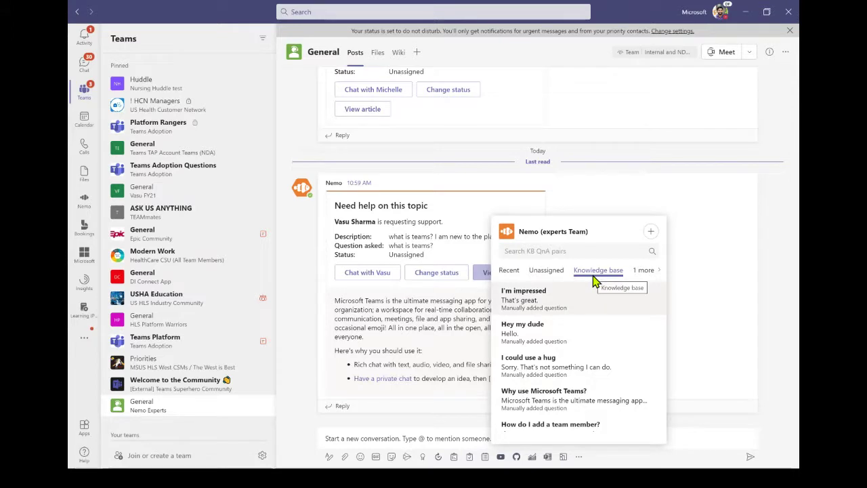
scroll(559, 318, "down", 5)
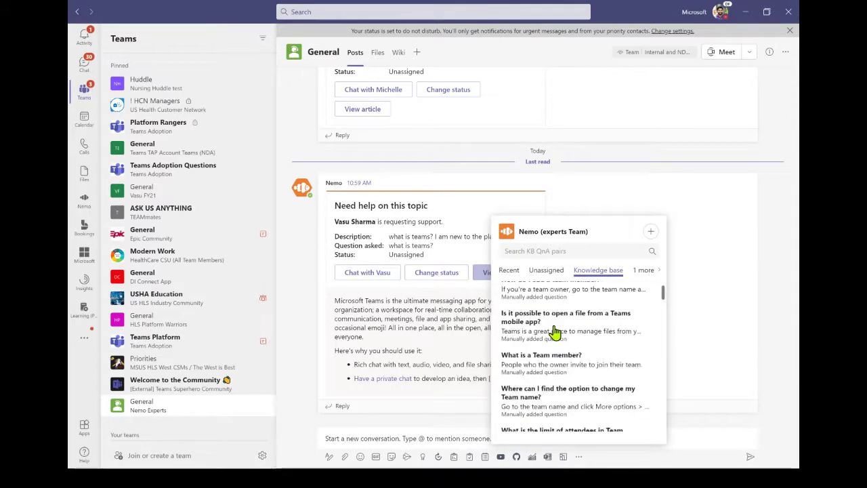
scroll(601, 342, "down", 6)
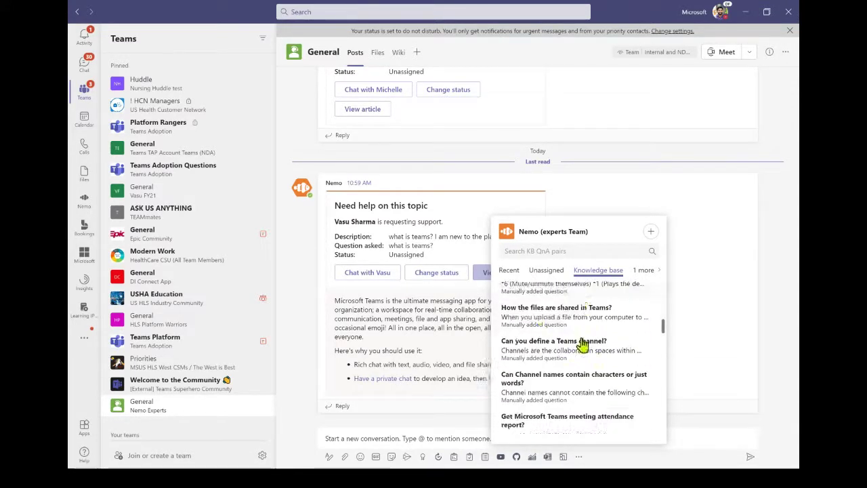
scroll(585, 338, "down", 1)
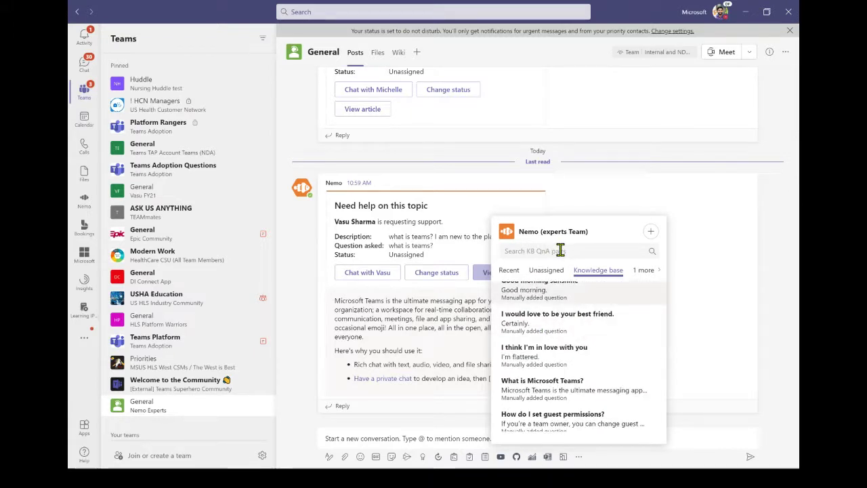
left_click(650, 234)
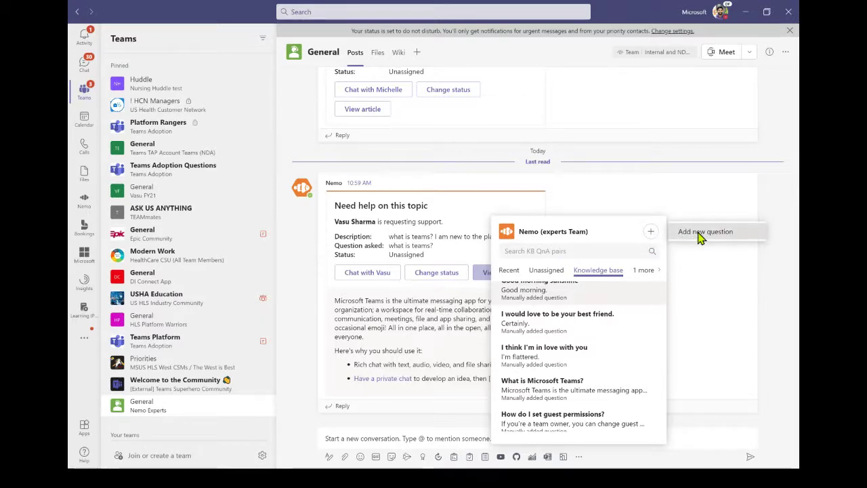
- Dismiss the Add new question form empty and switch to the AdoptBot 2021 browser window
left_click(700, 233)
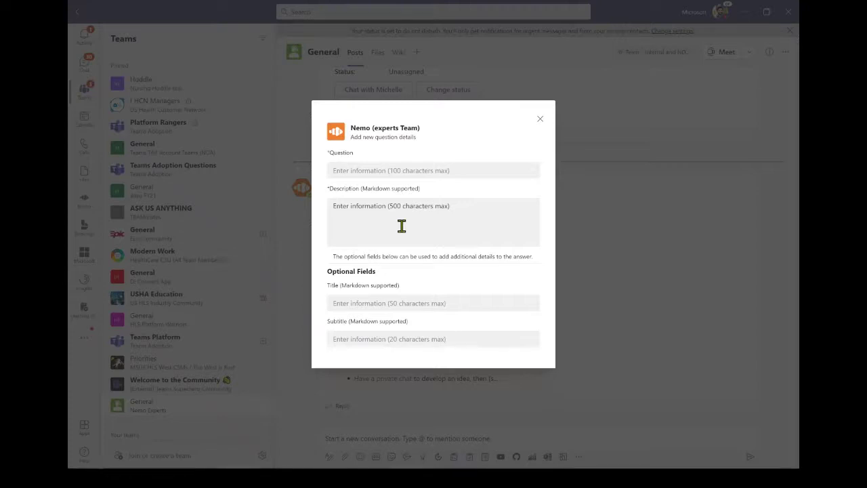
left_click(541, 121)
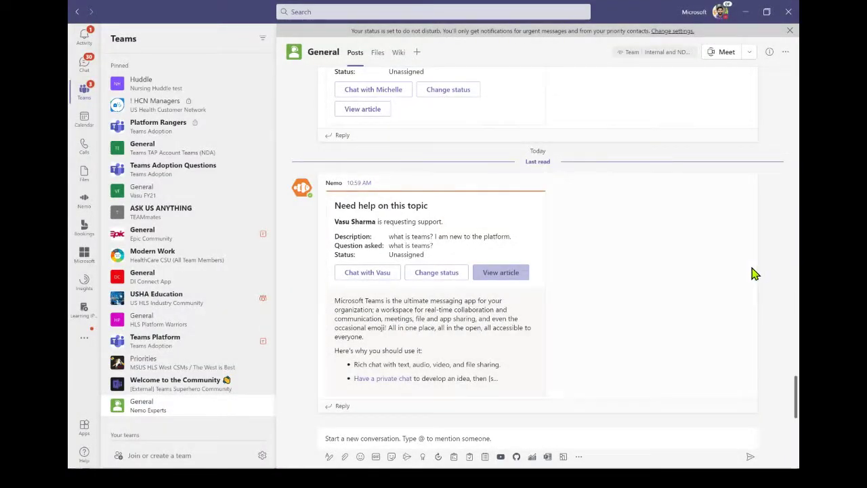
key("alt+Tab")
key("alt+Tab")
key("alt+Tab")
key("alt+Tab")
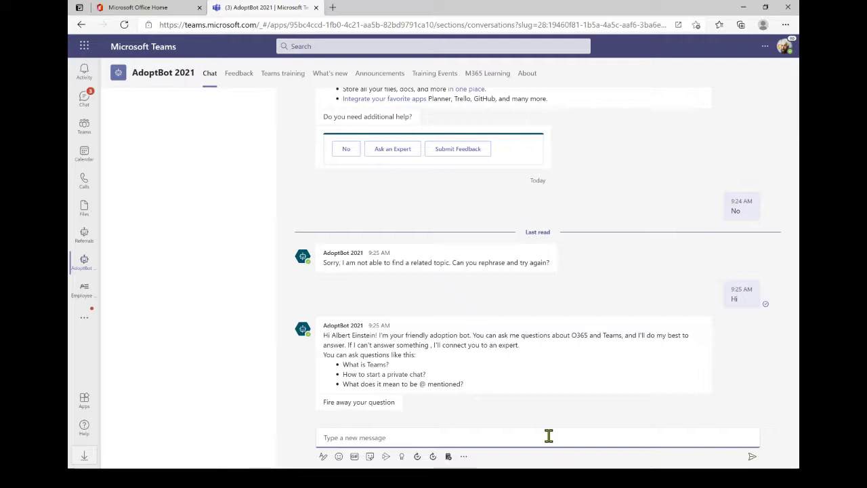
- Send AdoptBot 2021 the question 'what is Teams?'
type("what ")
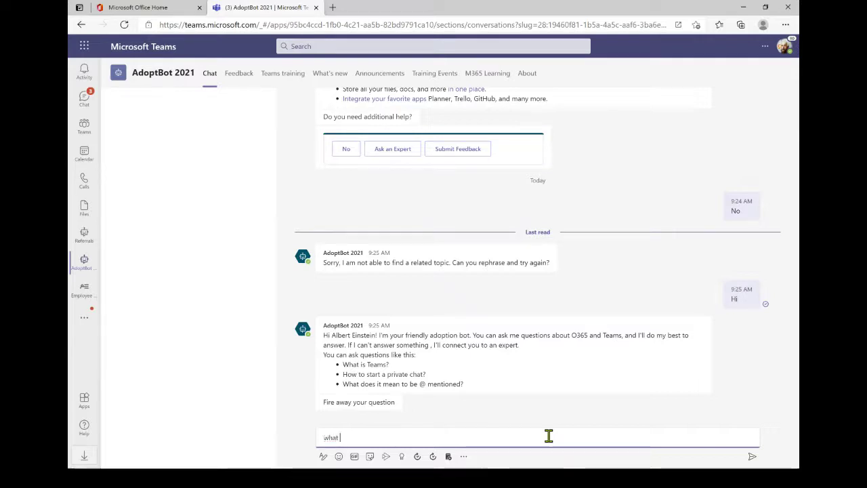
type("is Teams?")
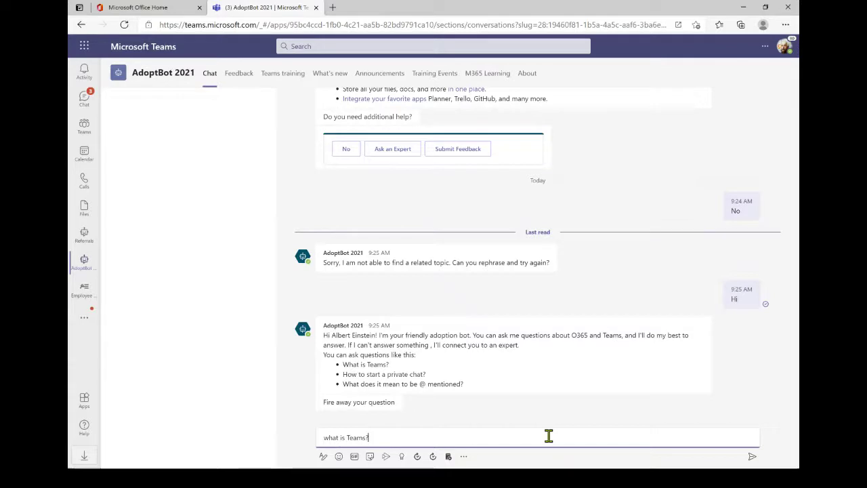
key("Return")
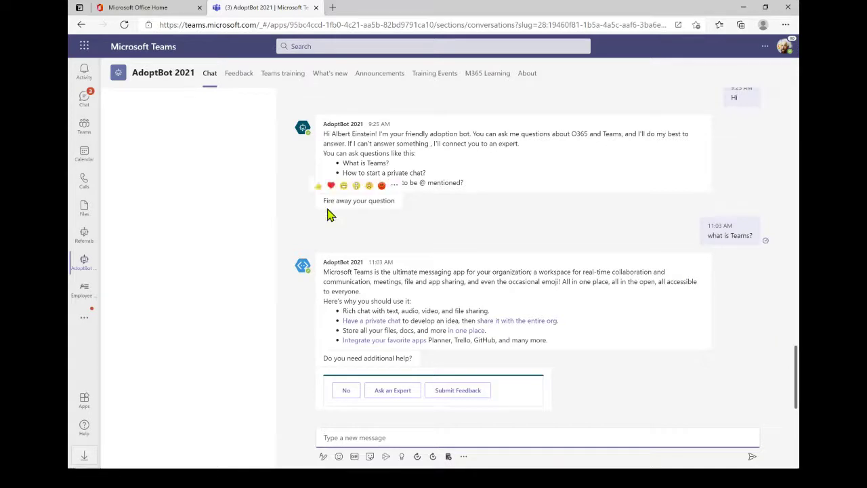
- Launch the Power Virtual Agents app from the left rail's more-apps list
left_click(86, 320)
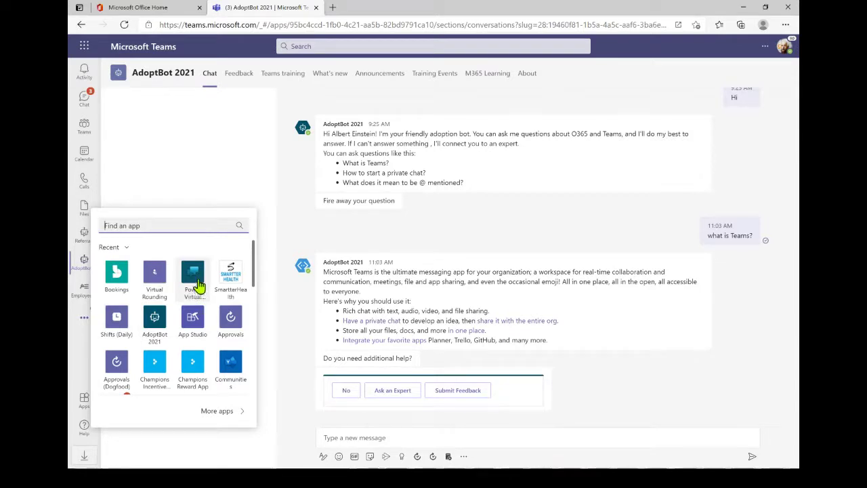
left_click(195, 288)
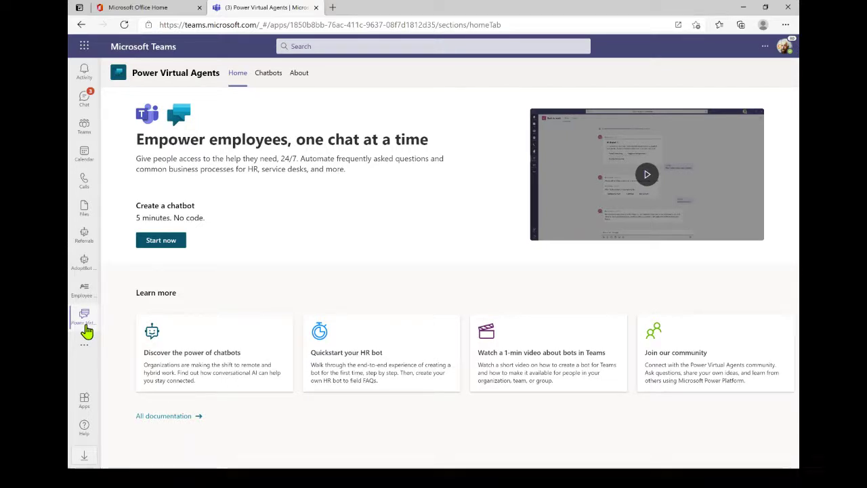
- Switch to the Chatbots tab to list AdoptBot 2021 and Referrals
left_click(269, 81)
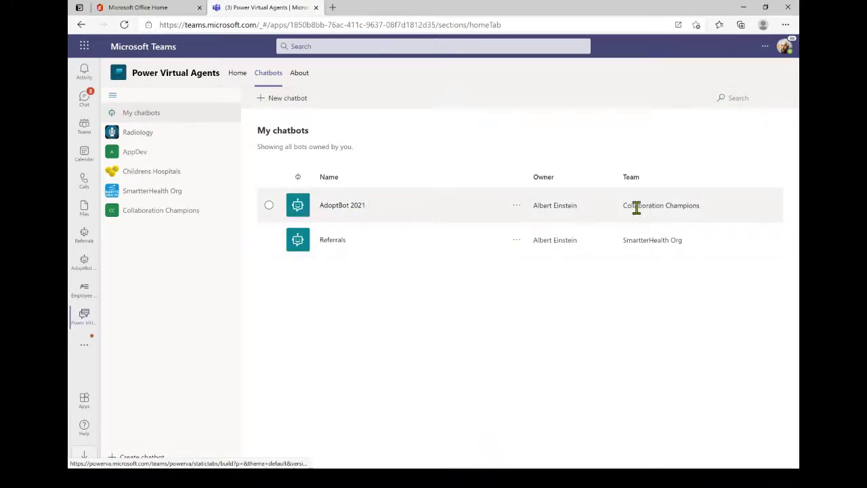
- Open AdoptBot 2021 from the My chatbots list to reach its home page
left_click_drag(622, 205, 717, 214)
left_click(717, 217)
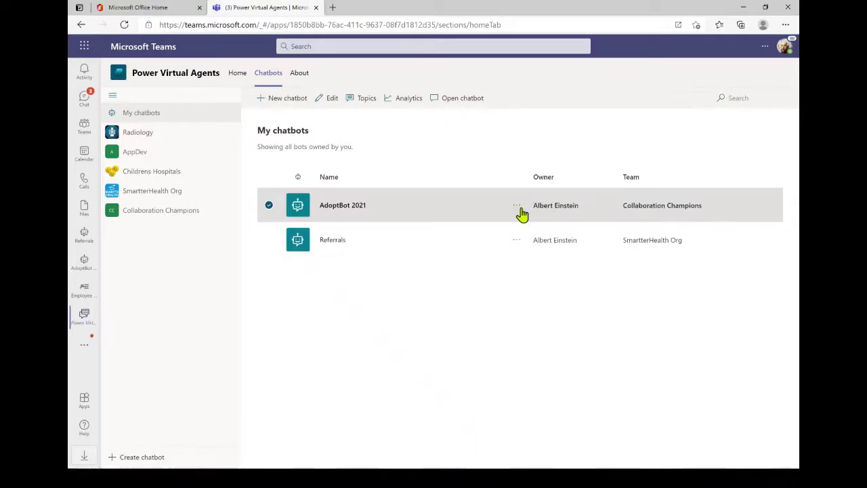
left_click(341, 208)
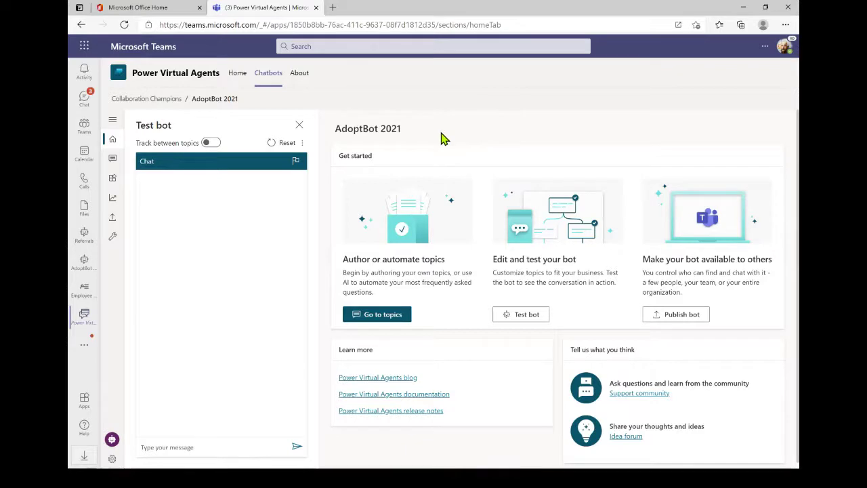
- View AdoptBot 2021's 161 topics, dismiss the feedback survey, and close Suggest topics without adding links
left_click(111, 161)
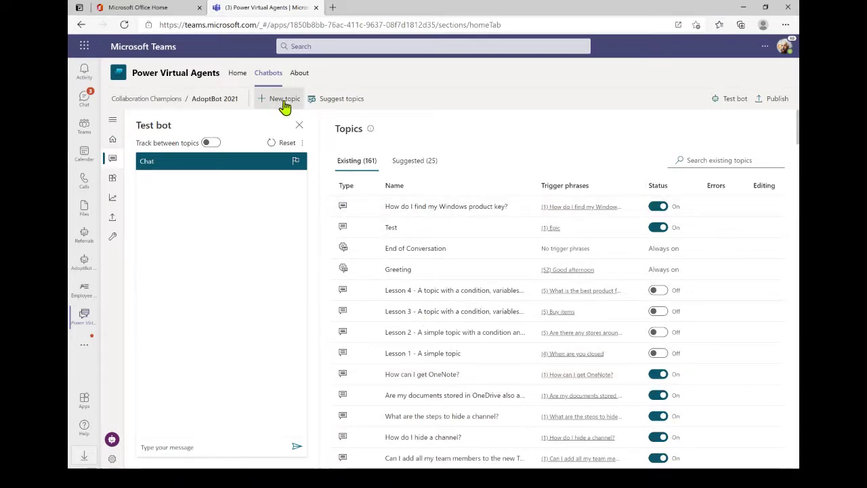
left_click(345, 101)
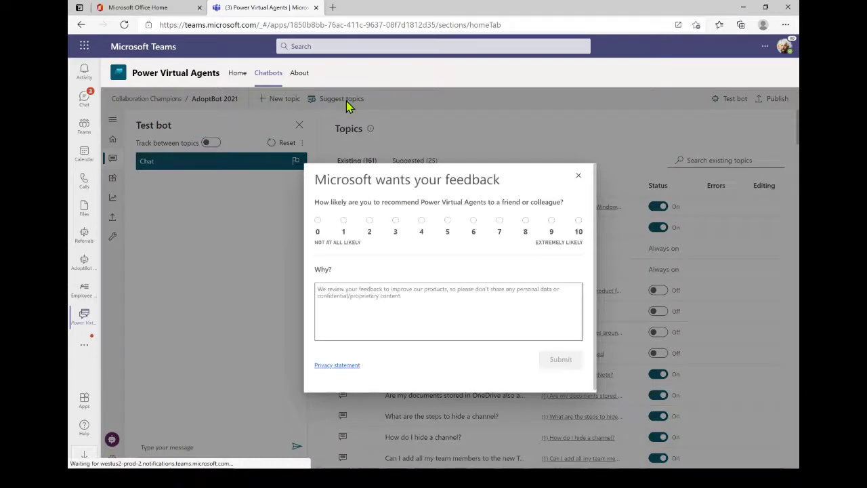
left_click(579, 180)
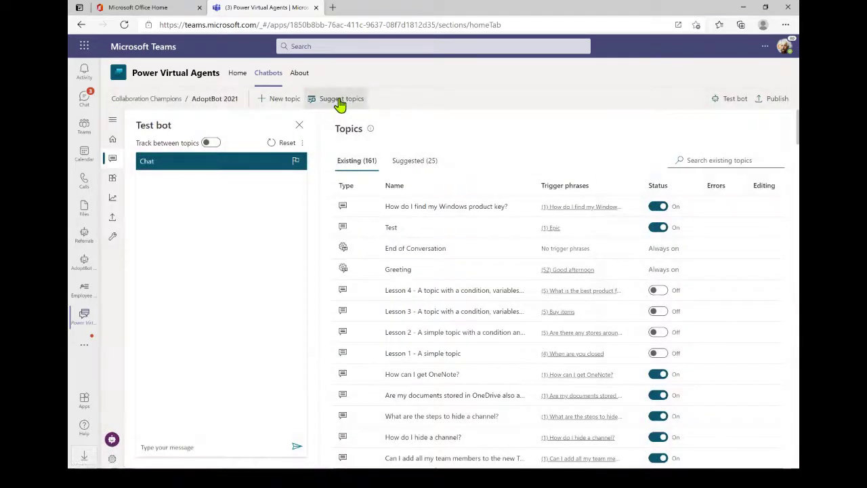
left_click(342, 102)
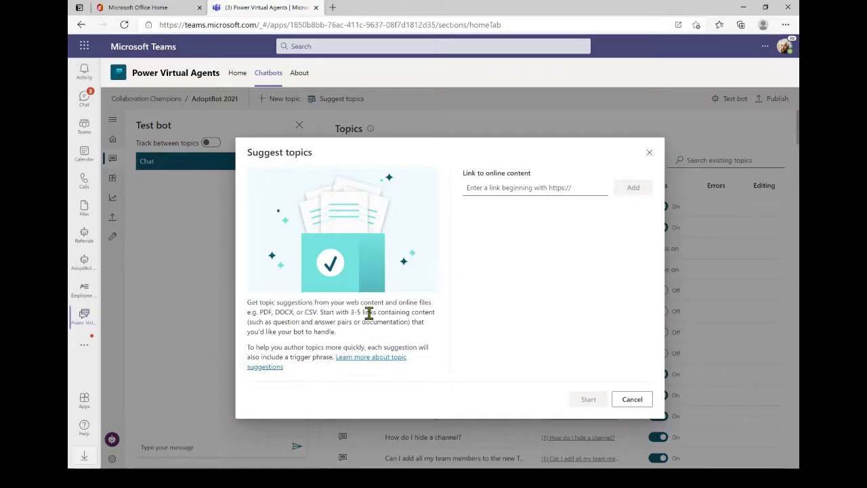
left_click(650, 156)
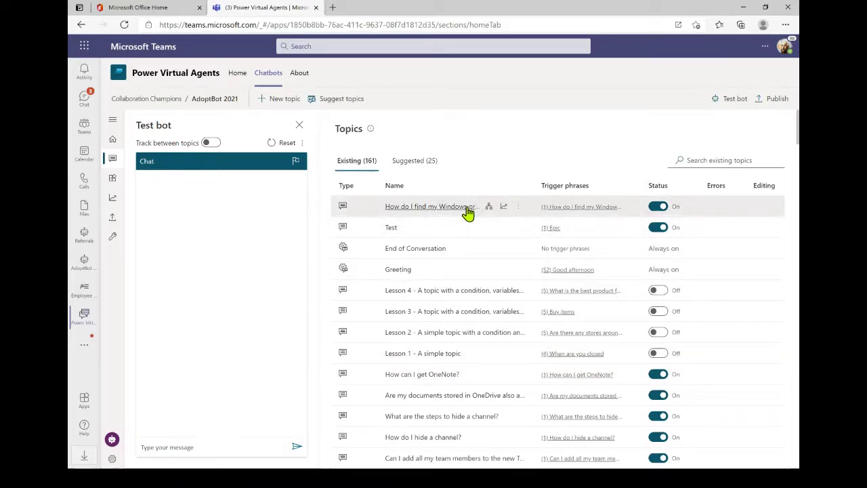
- Open the 'How do I find my Windows product key?' topic's authoring canvas
left_click(466, 212)
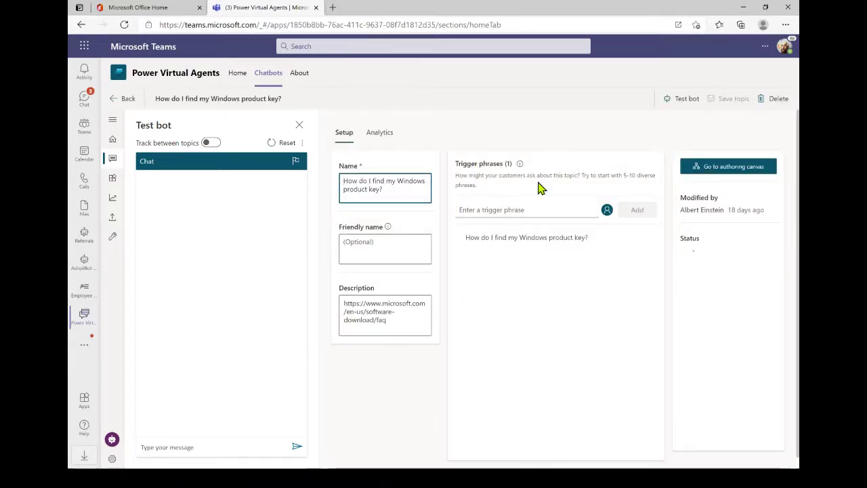
left_click(518, 209)
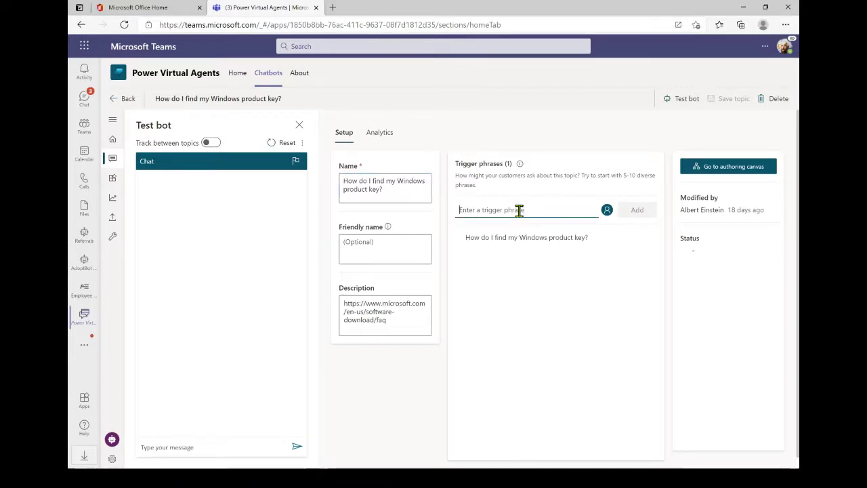
left_click(729, 173)
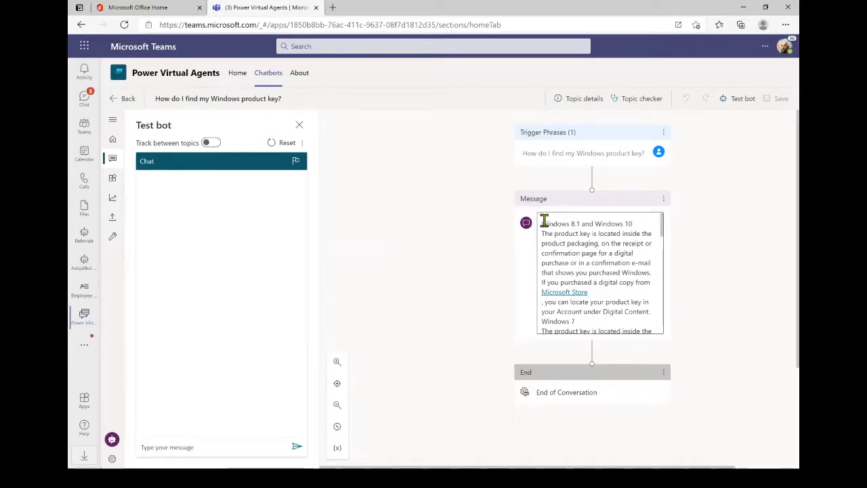
- Check the answer message's add-step options without adding any, save the topic, then go to Publish
left_click_drag(544, 222, 642, 282)
left_click(633, 293)
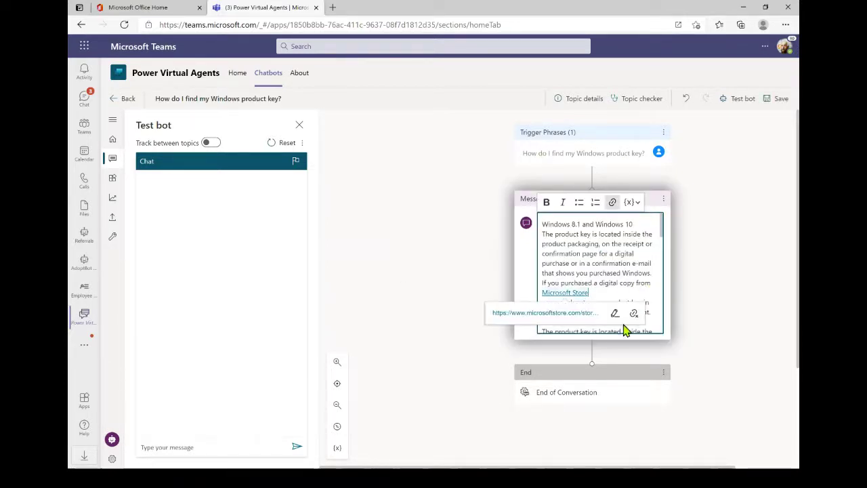
left_click(592, 356)
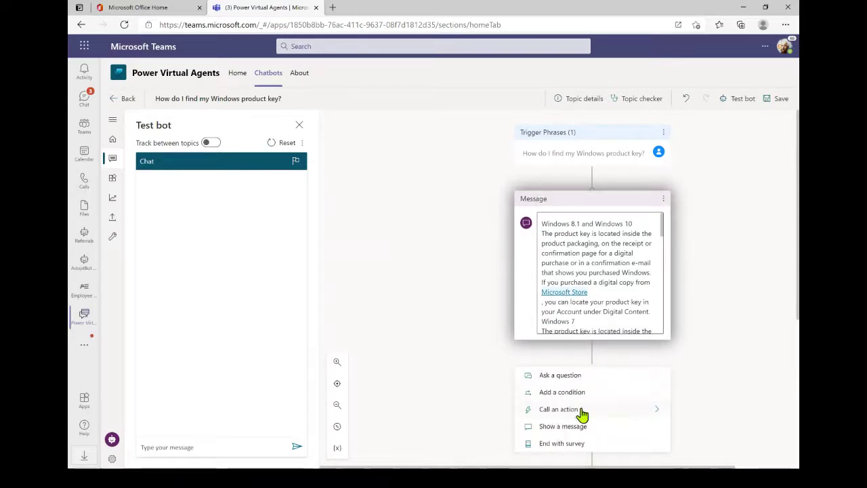
scroll(582, 411, "down", 1)
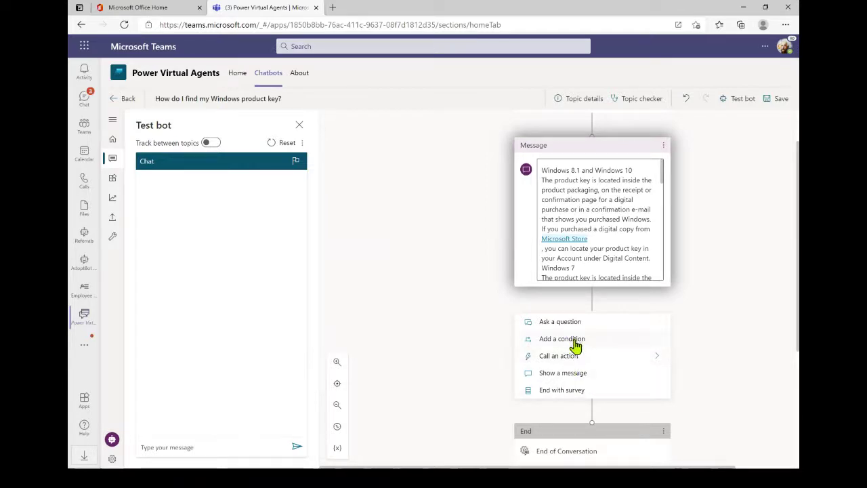
left_click(431, 312)
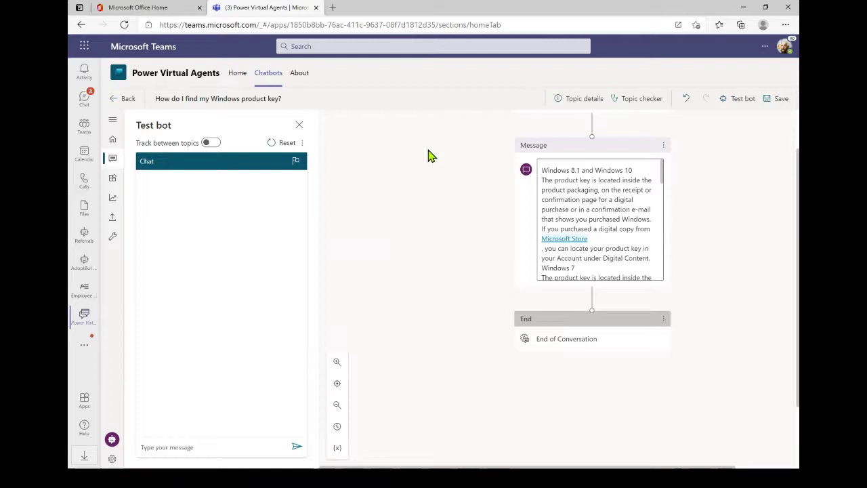
left_click(769, 109)
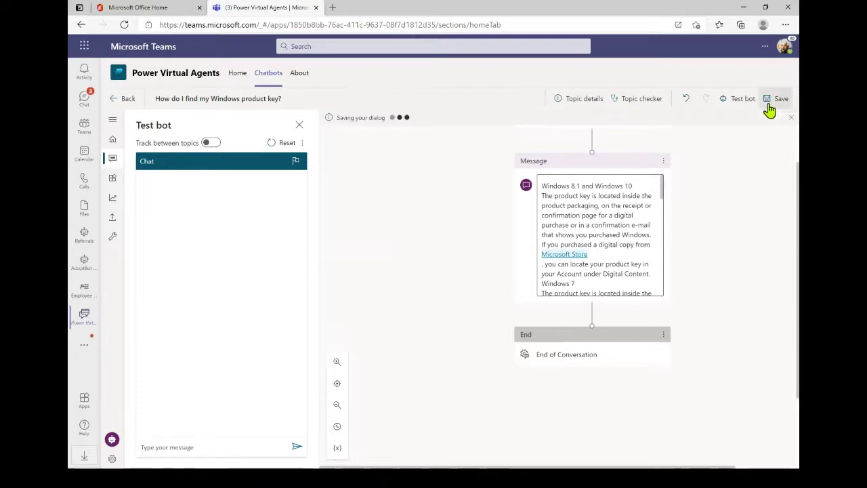
left_click(112, 220)
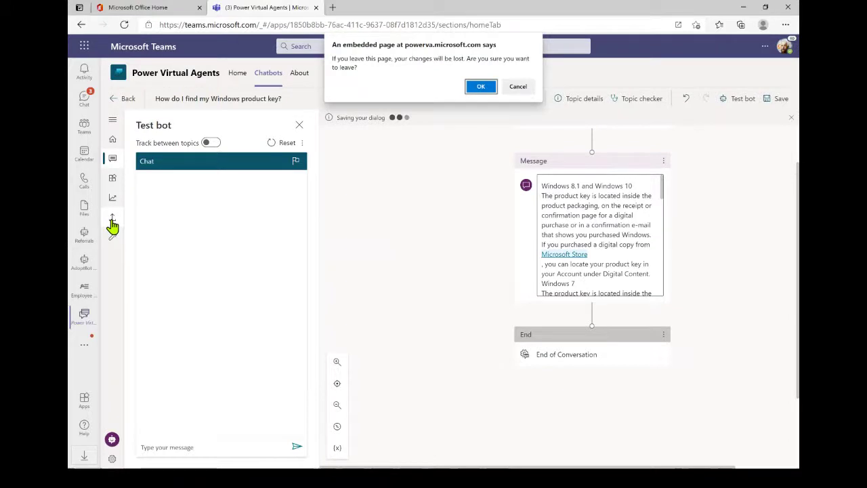
- Confirm leaving the editor and review AdoptBot 2021's Teams sharing options before switching to the docs
left_click(483, 80)
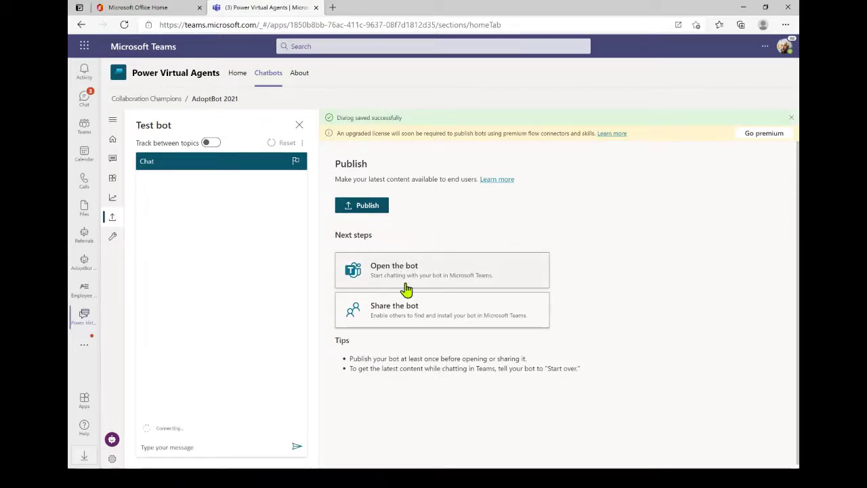
left_click(409, 325)
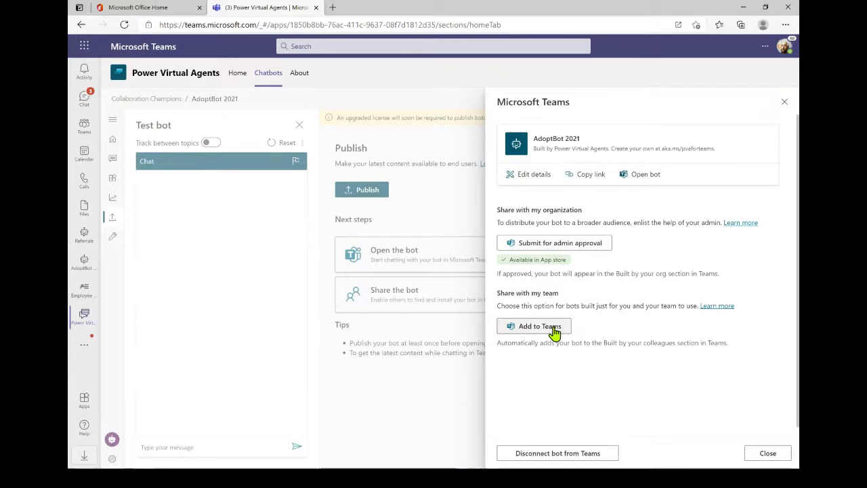
key("alt+Tab")
key("alt+Tab")
key("alt+Tab")
key("alt+Tab")
key("alt+Tab")
key("alt+Tab")
key("alt+Tab")
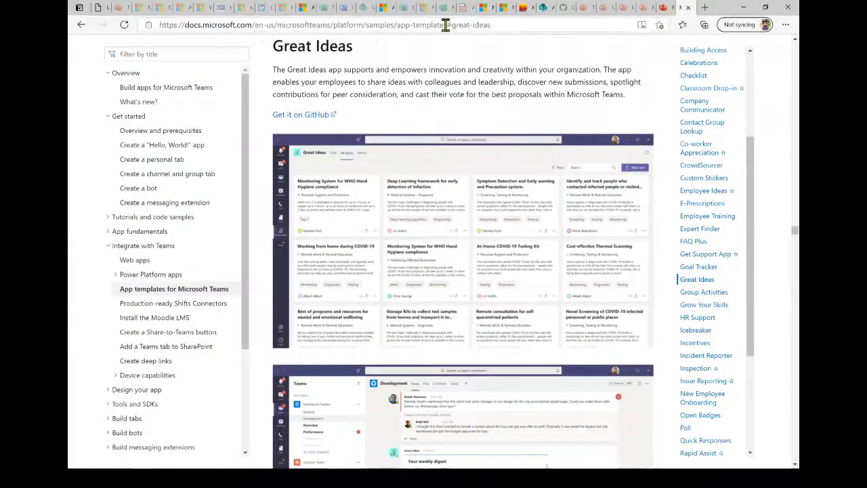
- Read the FAQ Plus section of the app templates docs, then return to Power Virtual Agents
left_click(705, 243)
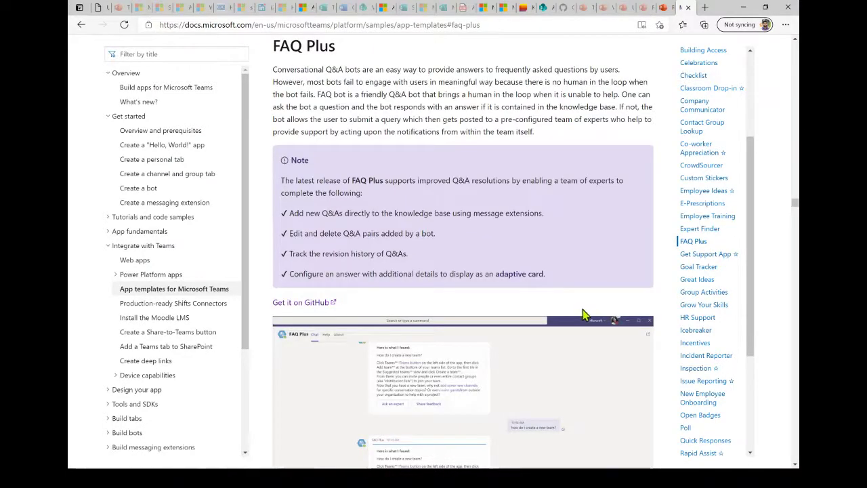
scroll(630, 305, "down", 3)
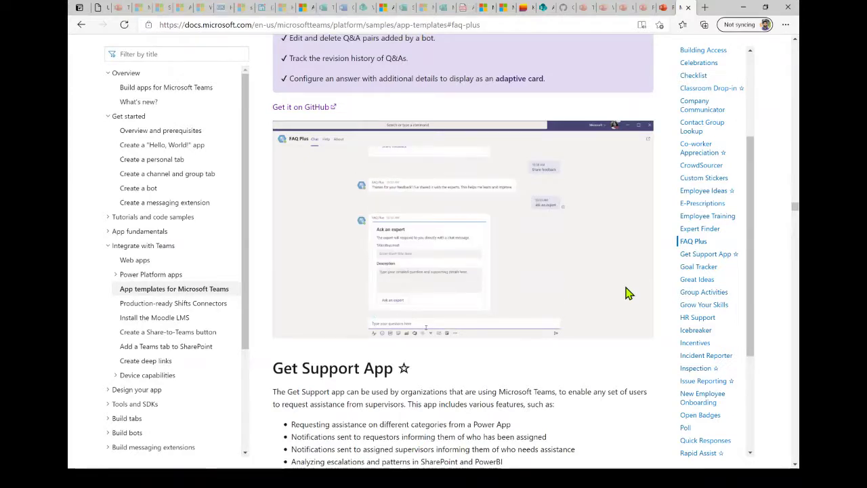
key("alt+Tab")
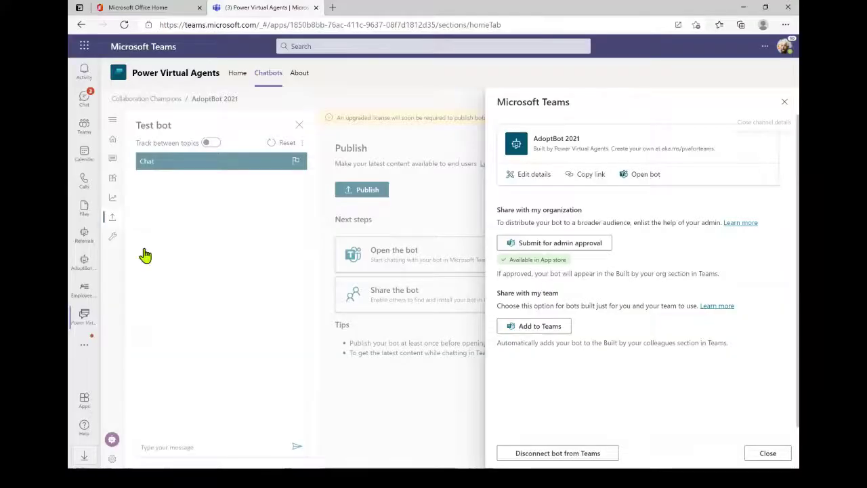
- Open the Referrals bot, scroll back through its Menorrhagia conversation, then switch to PowerPoint
left_click(84, 236)
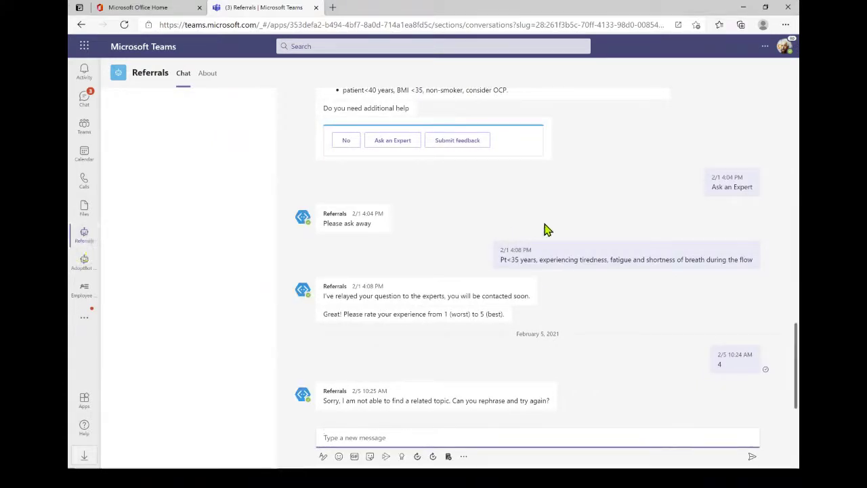
scroll(546, 231, "up", 2)
scroll(547, 231, "up", 3)
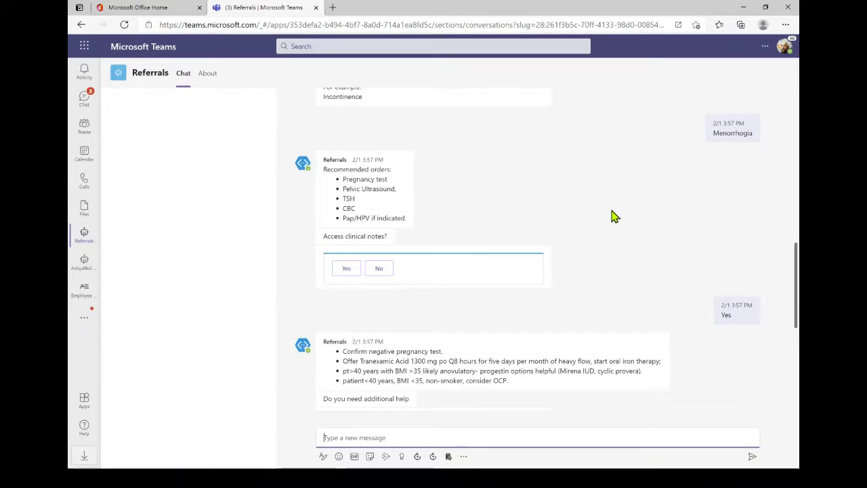
key("alt+Tab")
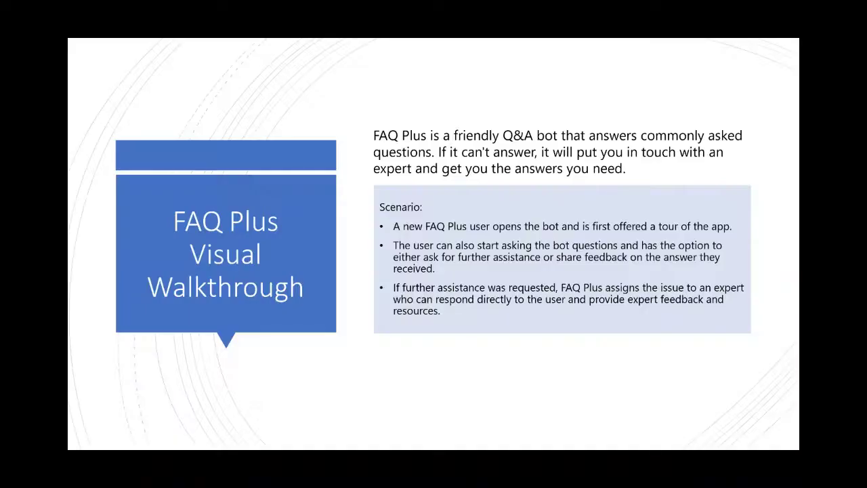
- Advance to the Company Communicator slide, then bring the app templates docs page to the front
key("Right")
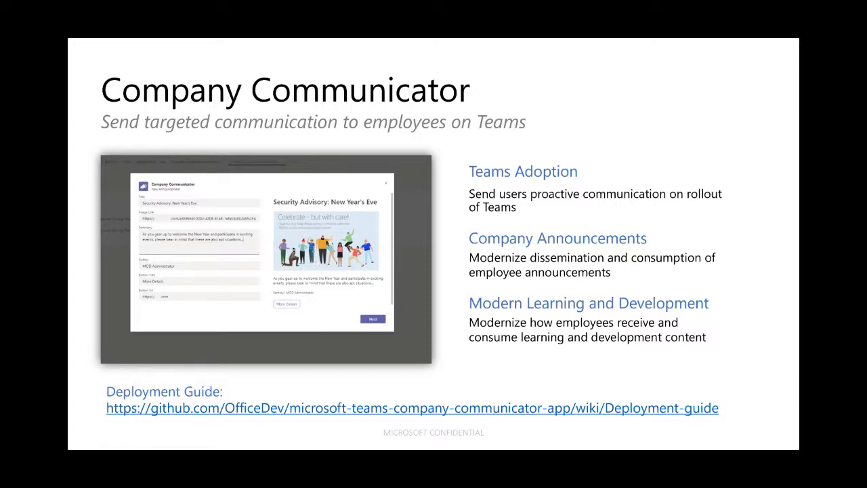
key("ctrl+alt+Tab")
left_click(438, 157)
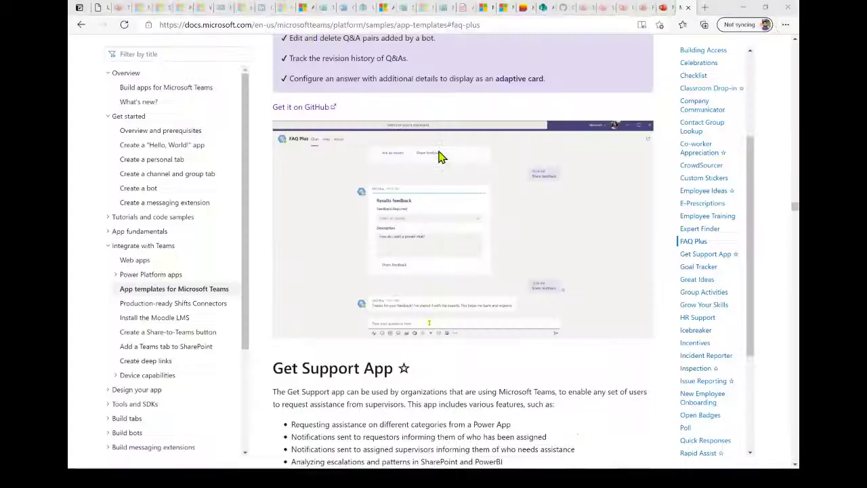
- Jump to the Company Communicator docs section, then cycle to the Incident Response Teams window
left_click(710, 112)
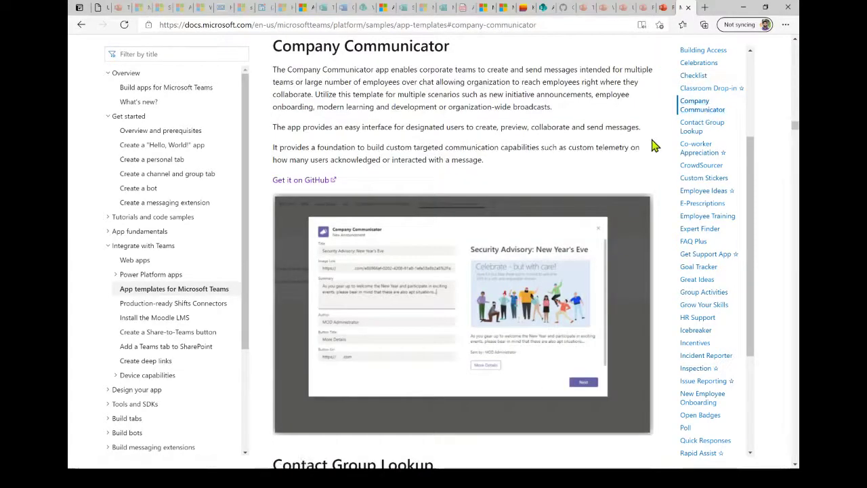
key("alt+Tab")
key("alt+Tab")
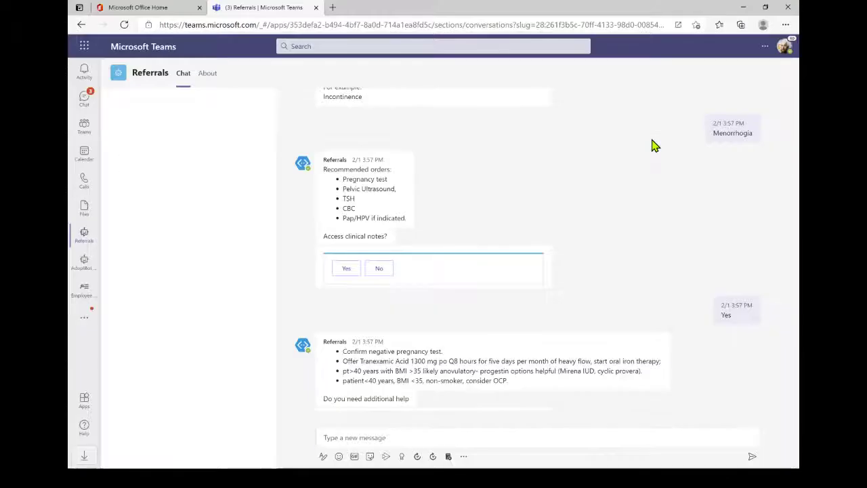
key("alt+Tab")
key("alt+Tab")
key("alt+Tab")
key("alt+Tab")
key("alt+Tab")
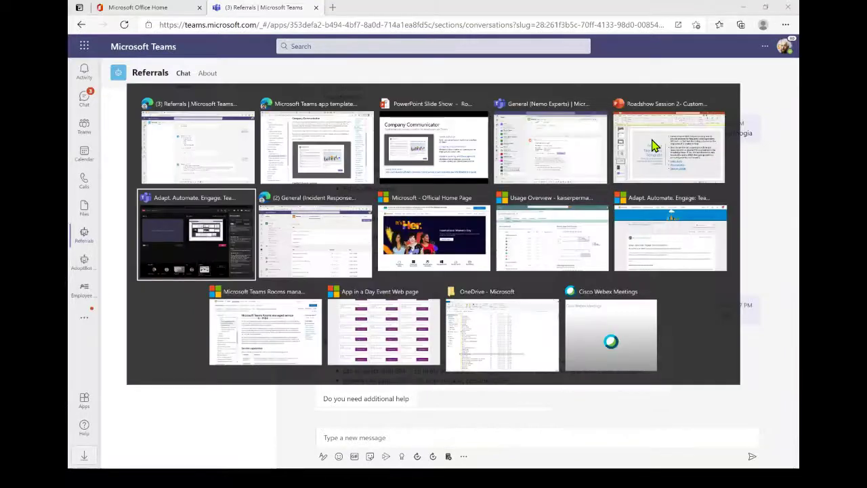
key("alt+Tab")
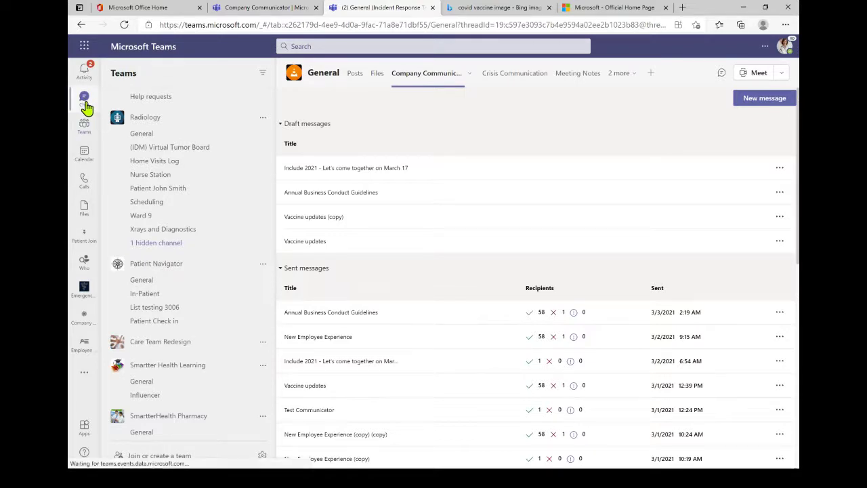
- Open Teams Chat to reach the pinned Company Communicator conversation
left_click(85, 98)
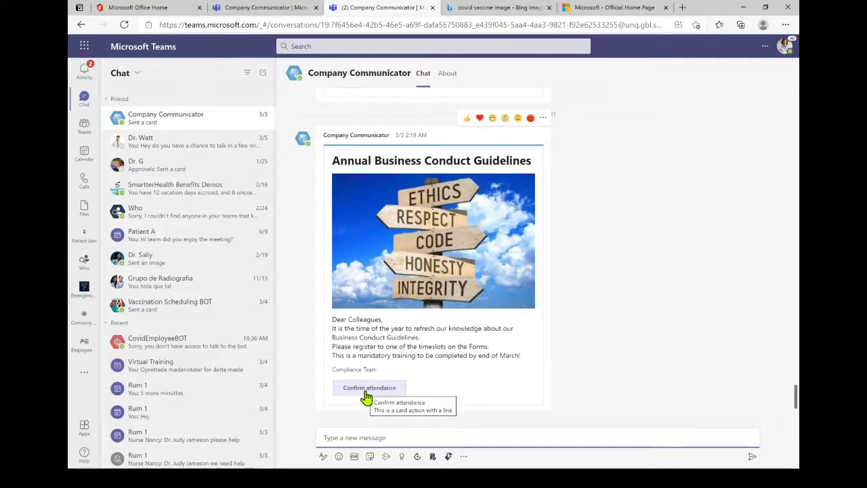
- Scroll up to the 'Vaccine updates' card with its vaccine photo, then open the Company Communicator app
scroll(593, 337, "up", 4)
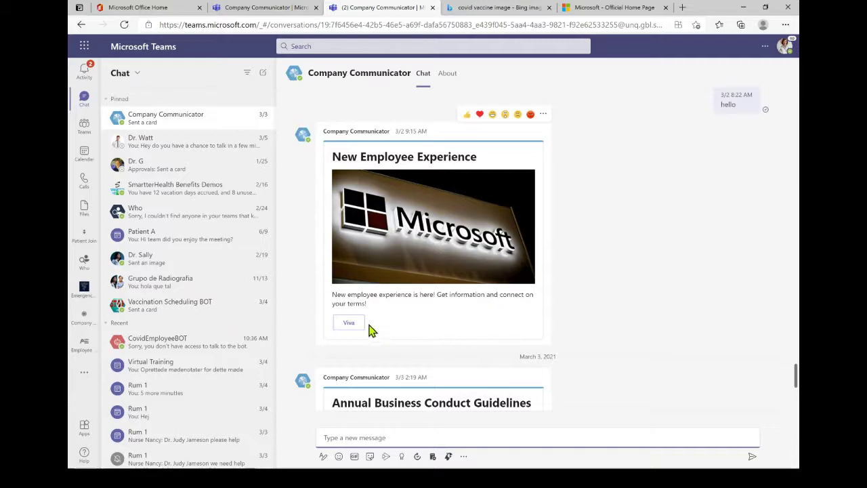
scroll(625, 319, "up", 4)
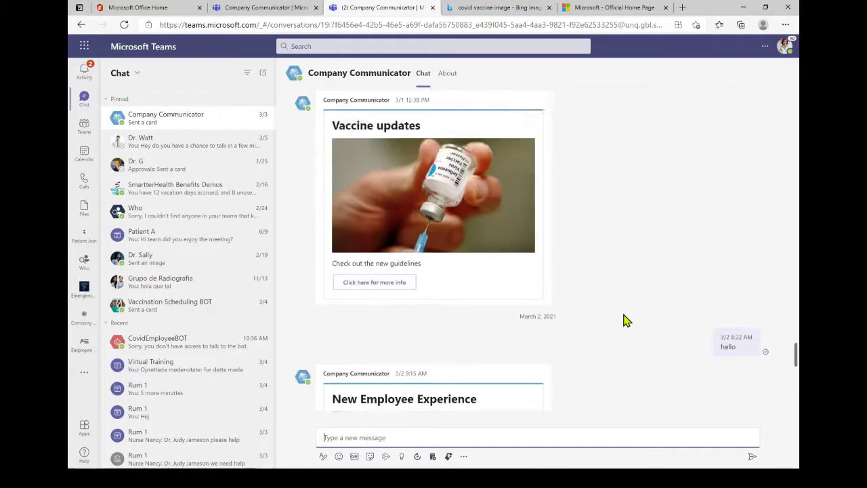
scroll(625, 320, "up", 1)
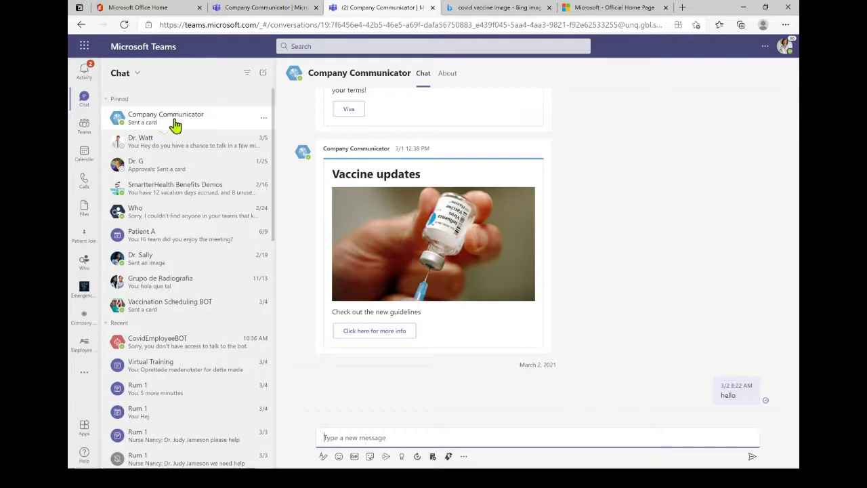
left_click(85, 326)
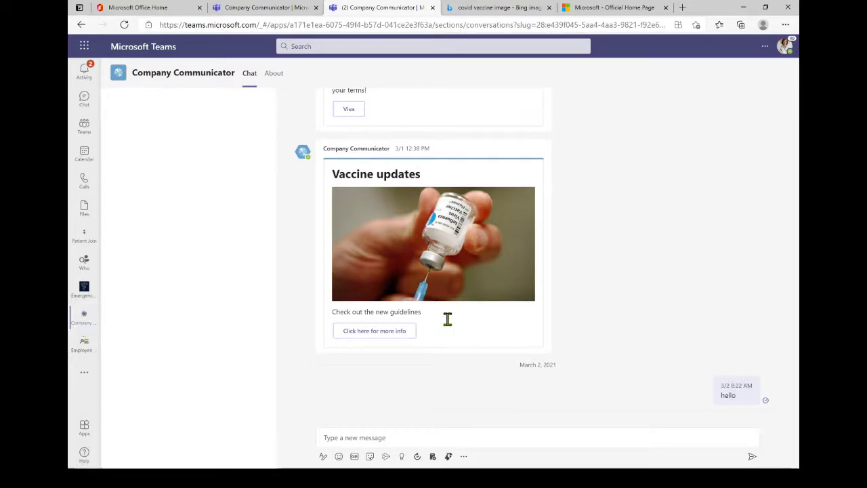
- Scroll to the 'Annual Business Conduct Guidelines' card, then return to the '(2) Company Communicator' tab
scroll(609, 311, "down", 2)
scroll(610, 313, "down", 5)
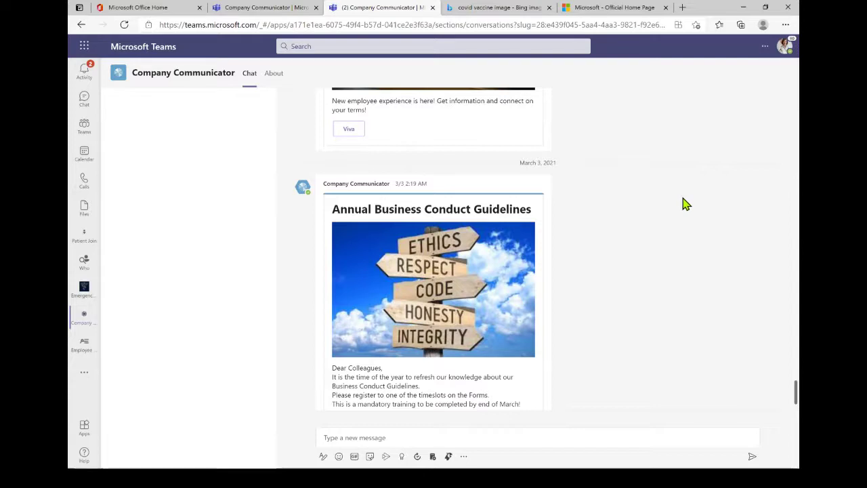
left_click(280, 14)
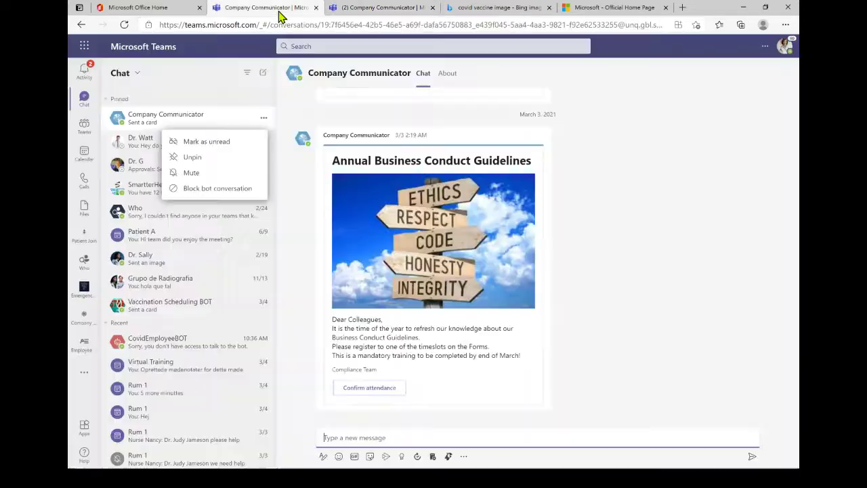
left_click(359, 8)
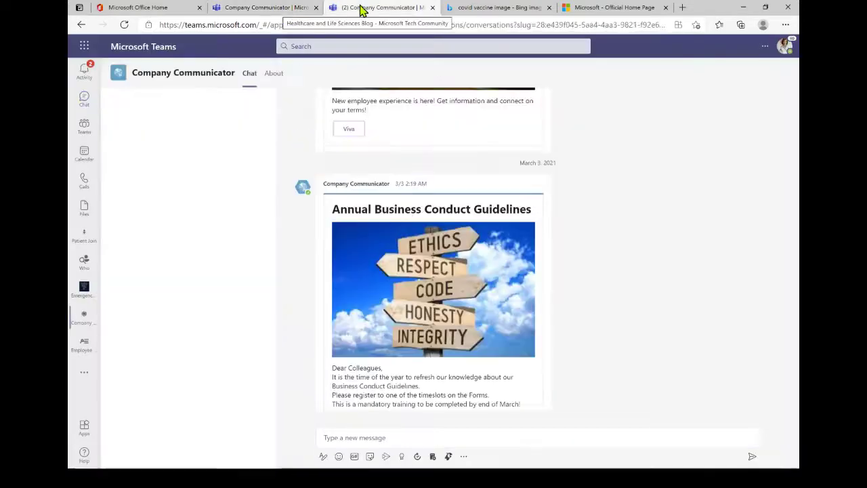
- From the Incident Response Team's General channel, start a new Company Communicator message
left_click(85, 131)
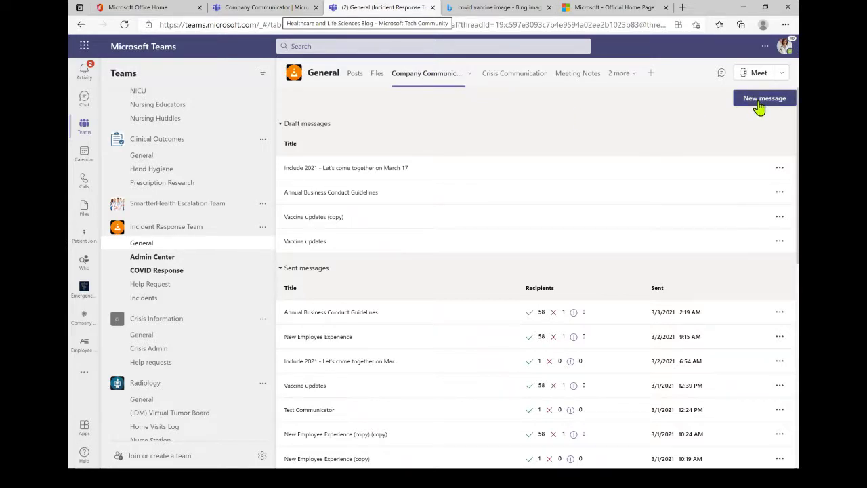
left_click(759, 107)
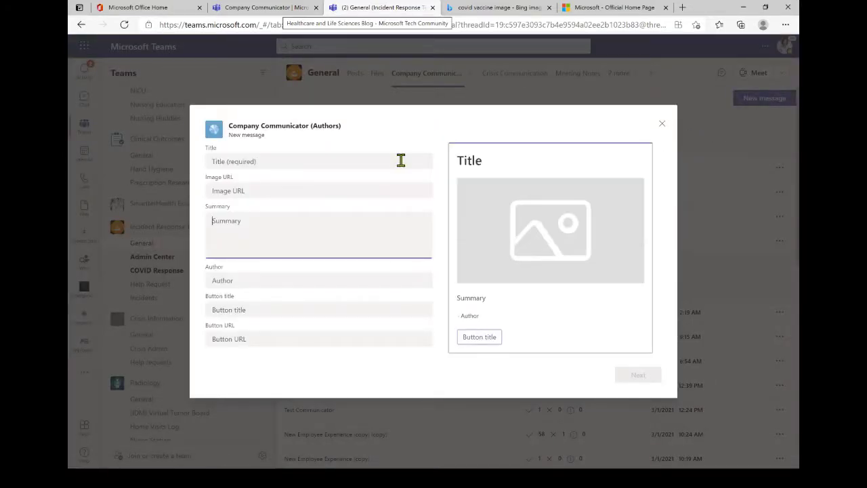
- Enter 'Vaccine updates' as the announcement title
left_click(397, 161)
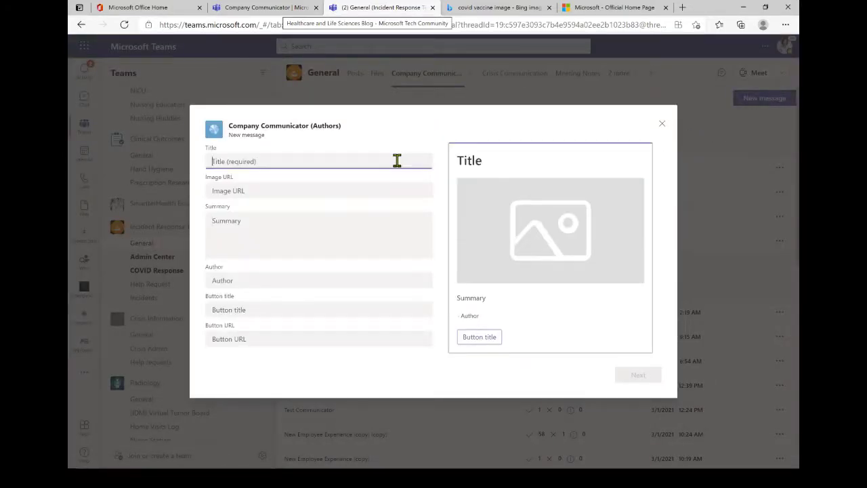
type("Vaccine ")
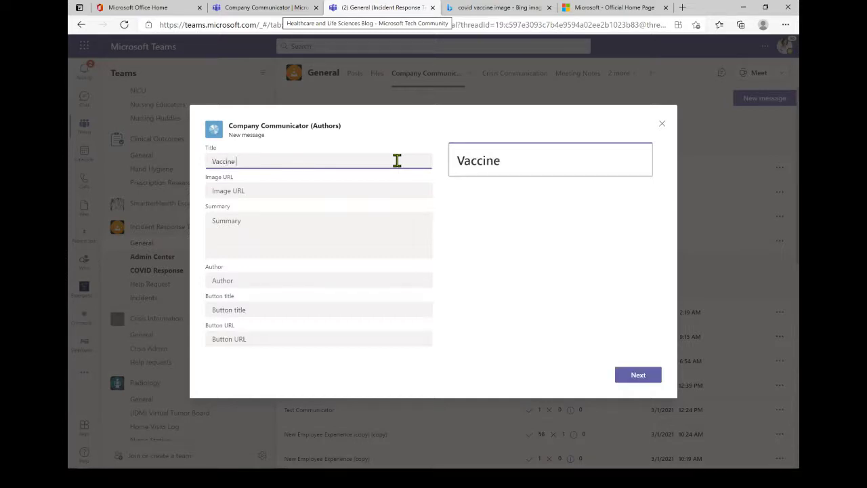
type("updates")
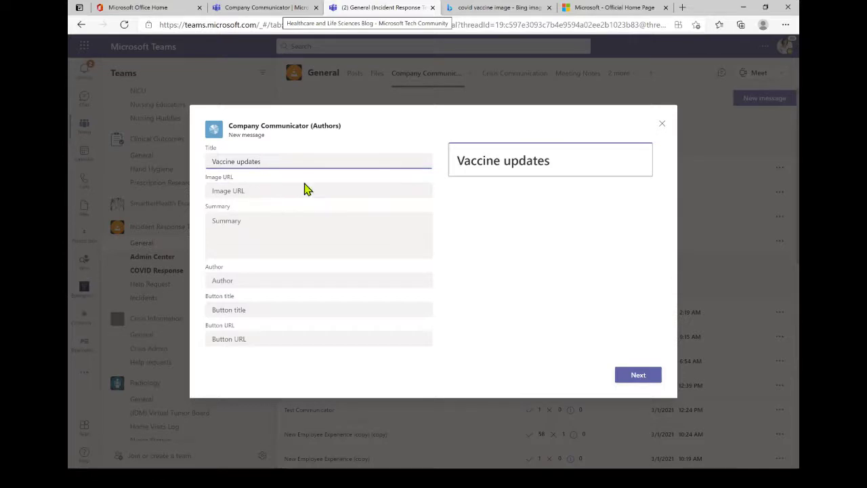
left_click(502, 8)
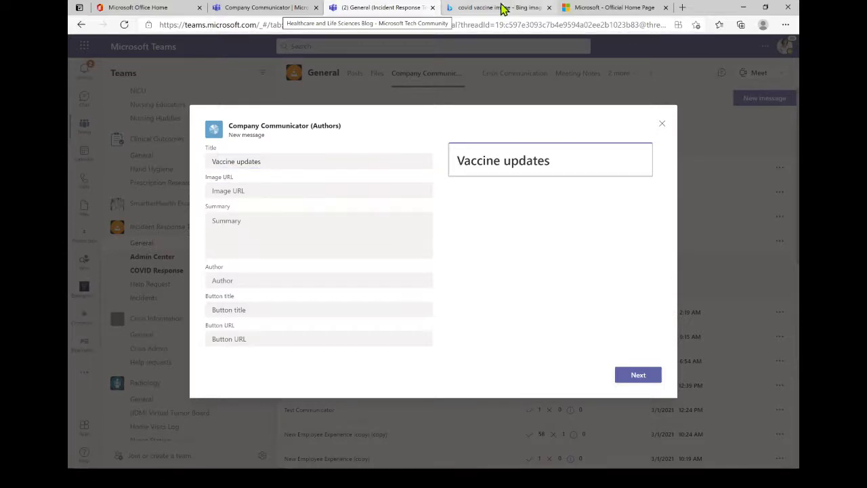
- Copy the COVID-19 vaccine vials image link from Bing Images and return to Teams
left_click(502, 8)
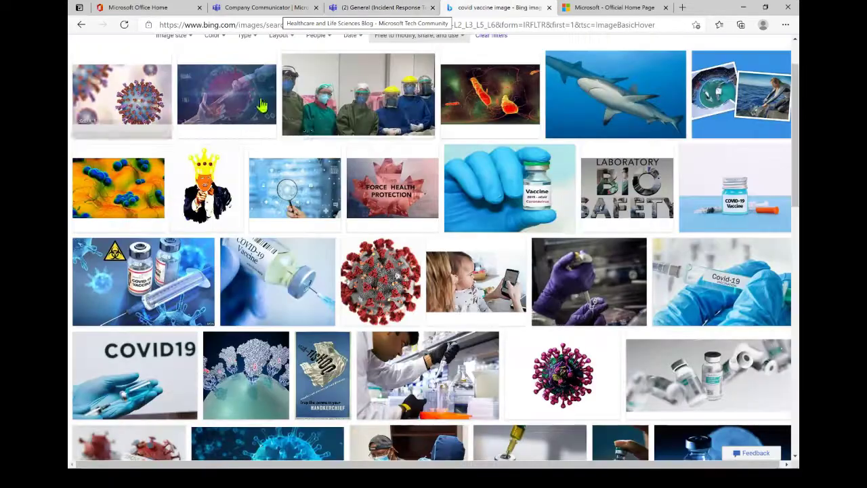
right_click(171, 287)
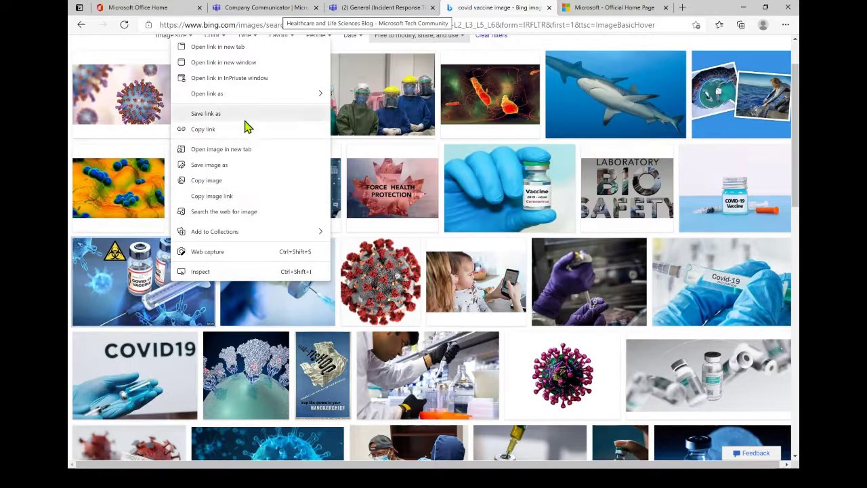
left_click(242, 195)
left_click(358, 7)
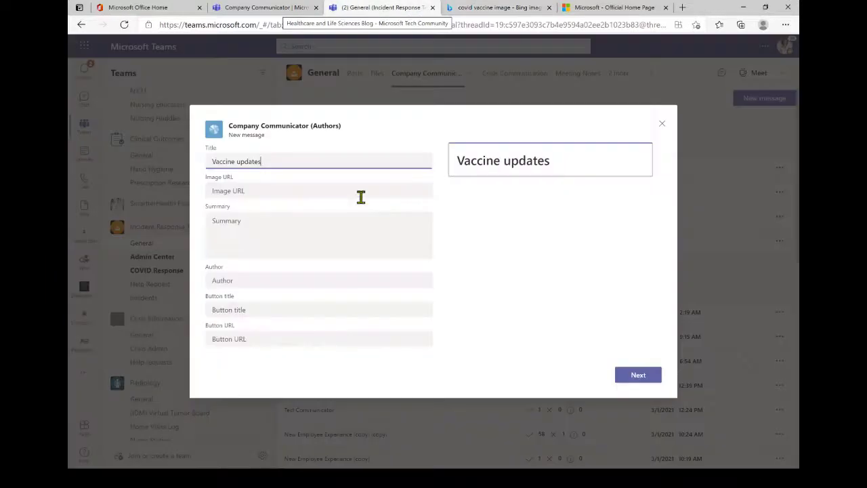
- Paste the vaccine image link as Image URL and enter summary 'Covid vaccine timeline <details here>'
left_click(360, 194)
key("ctrl+v")
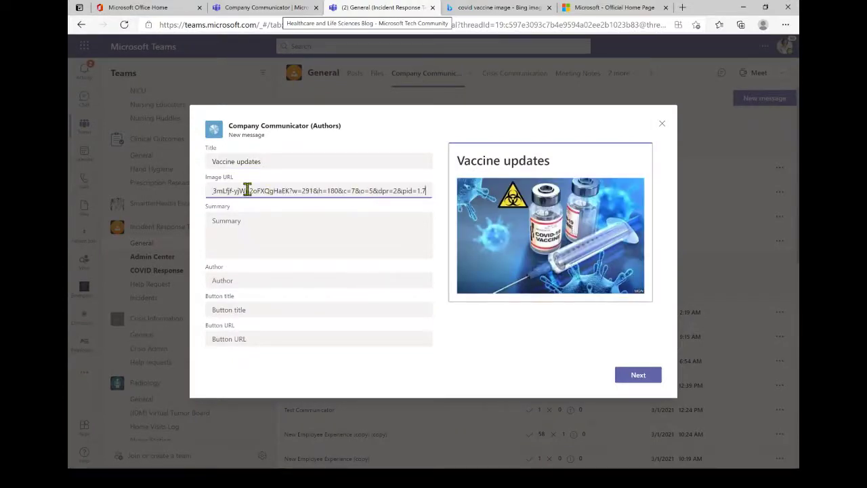
left_click(337, 228)
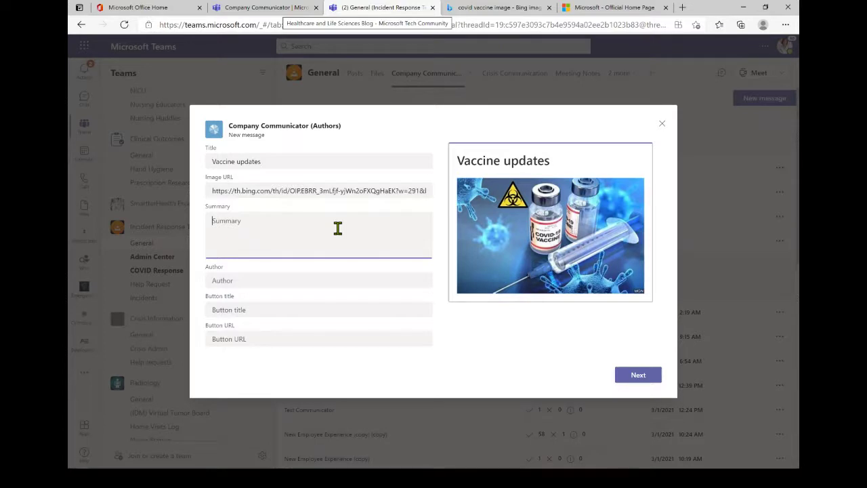
type("Covid vaccin")
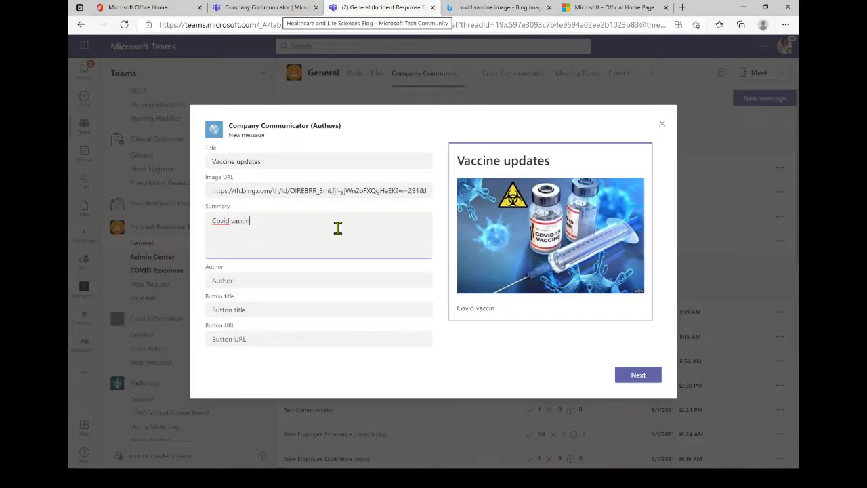
type("e timeline <d")
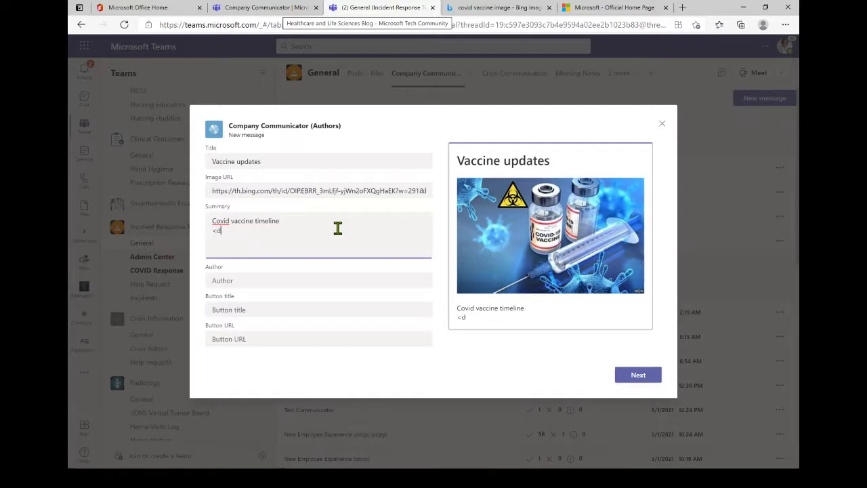
type("etails here>")
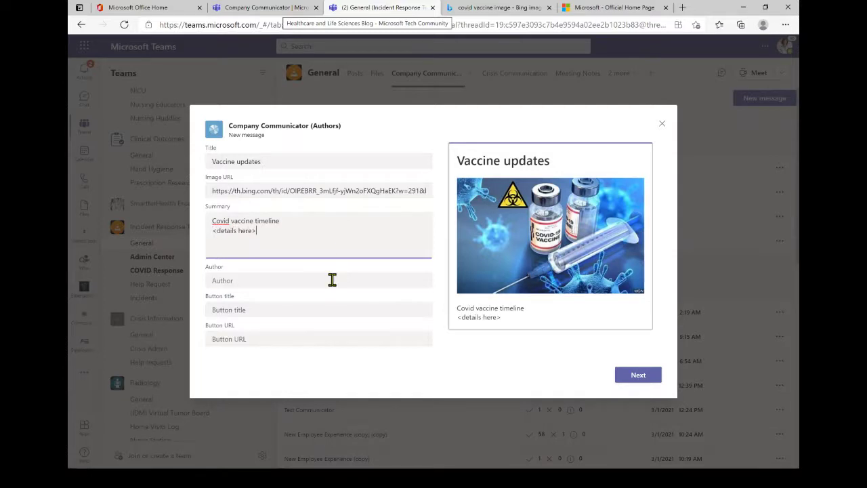
- Set the author to HR and the button title to 'Click to know more'
left_click(332, 280)
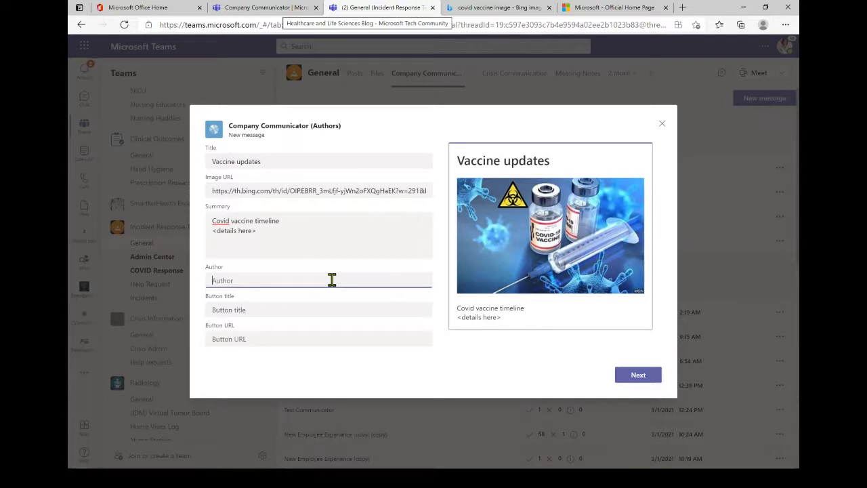
type("CMO")
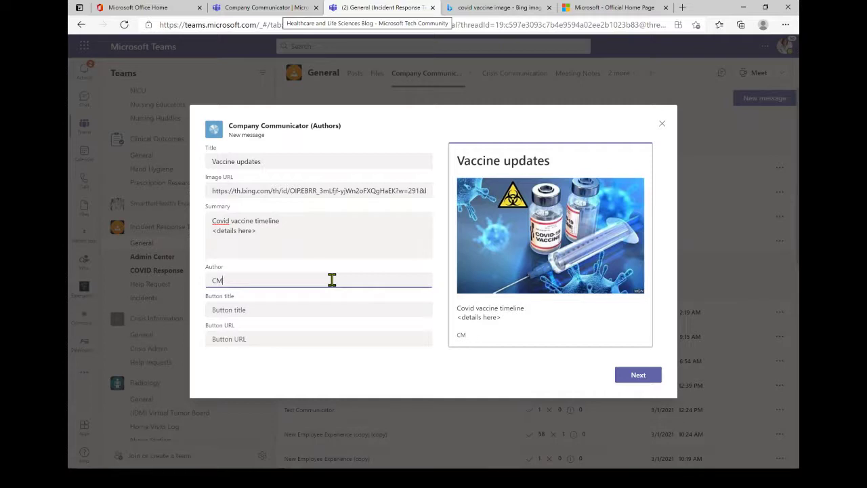
key("BackSpace")
key("BackSpace")
type("HR")
left_click(308, 310)
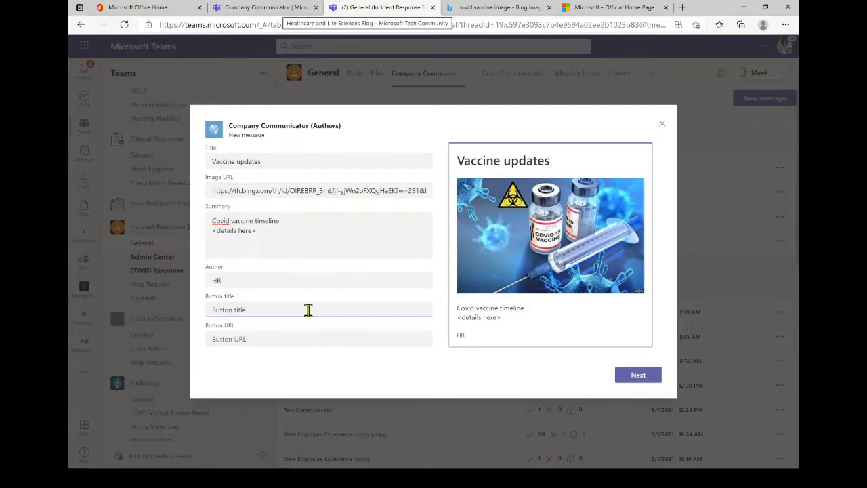
type("Click to know more")
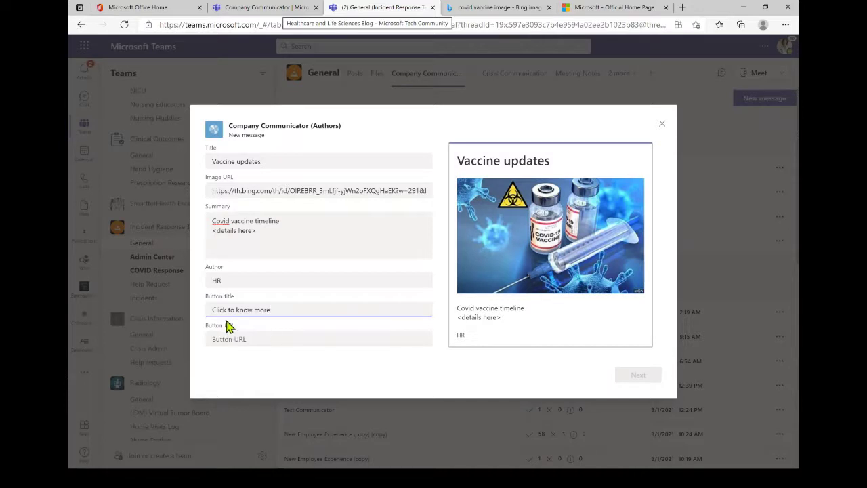
left_click(208, 335)
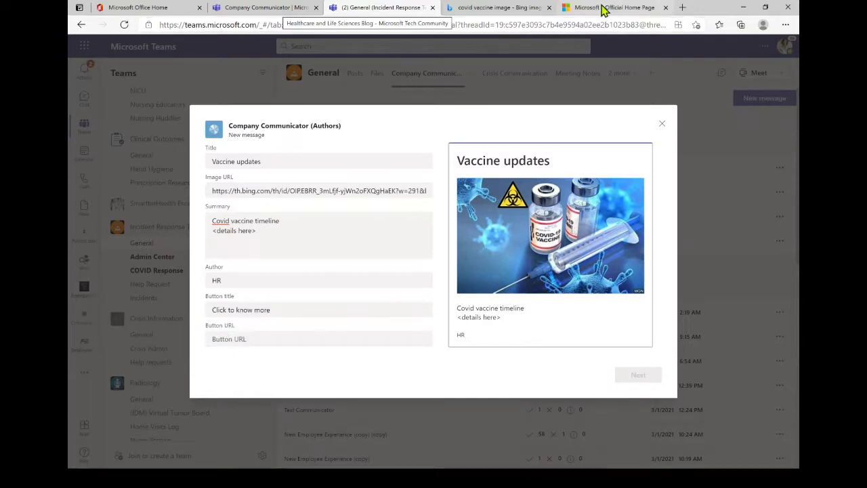
left_click(602, 9)
left_click(493, 23)
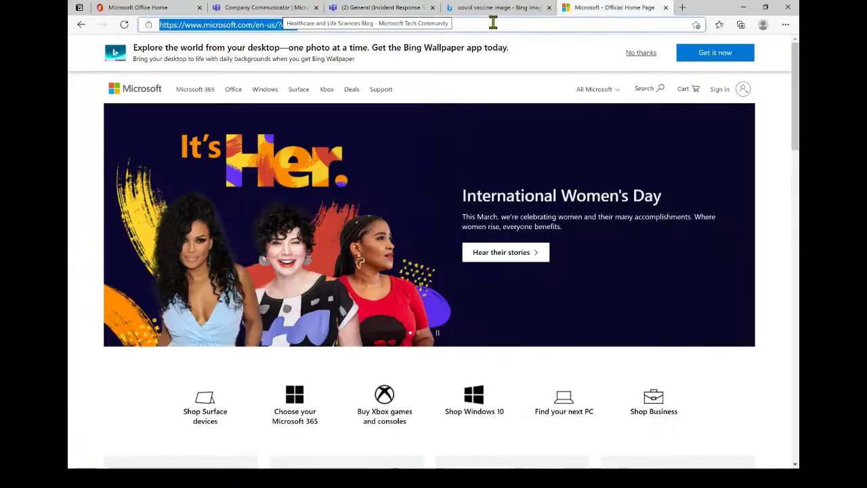
key("ctrl+c")
left_click(373, 8)
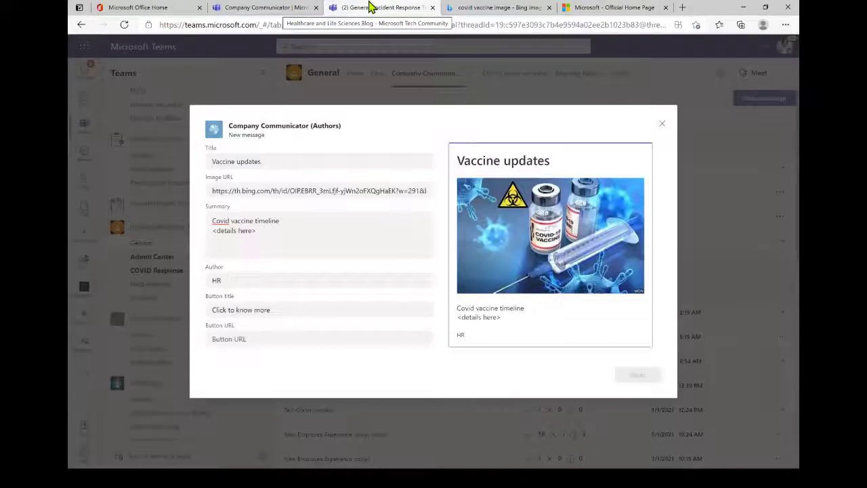
left_click(370, 339)
key("ctrl+v")
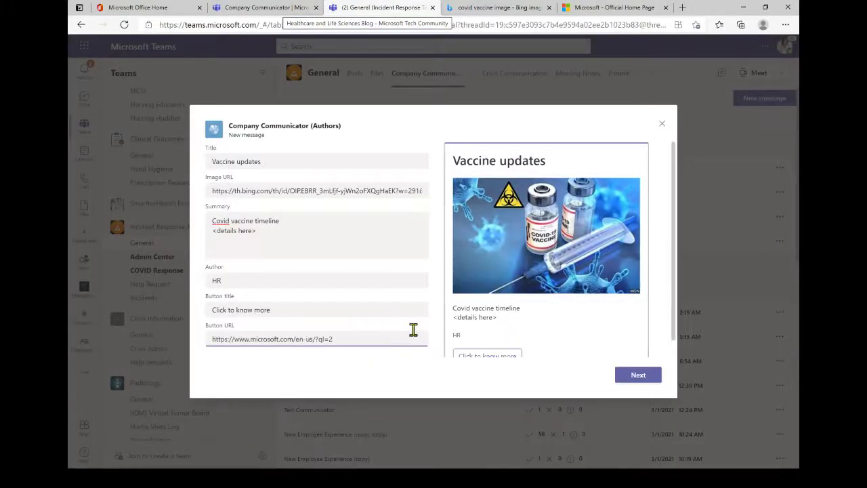
scroll(433, 335, "down", 1)
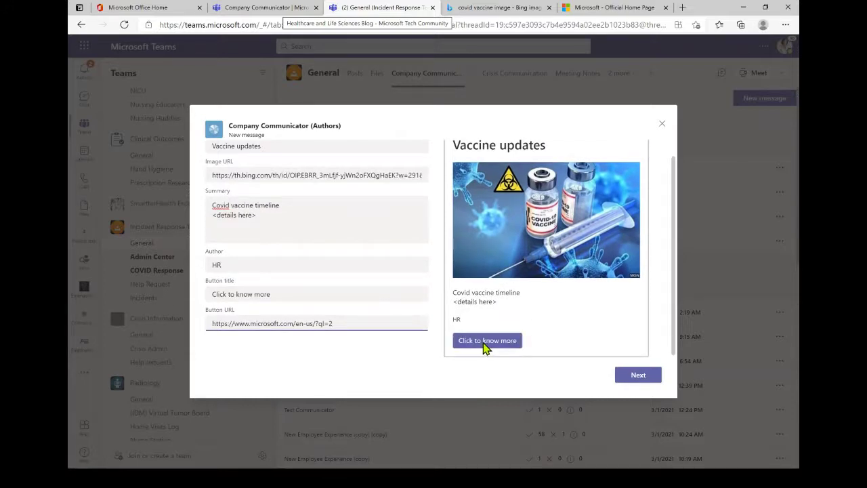
left_click_drag(301, 295, 205, 302)
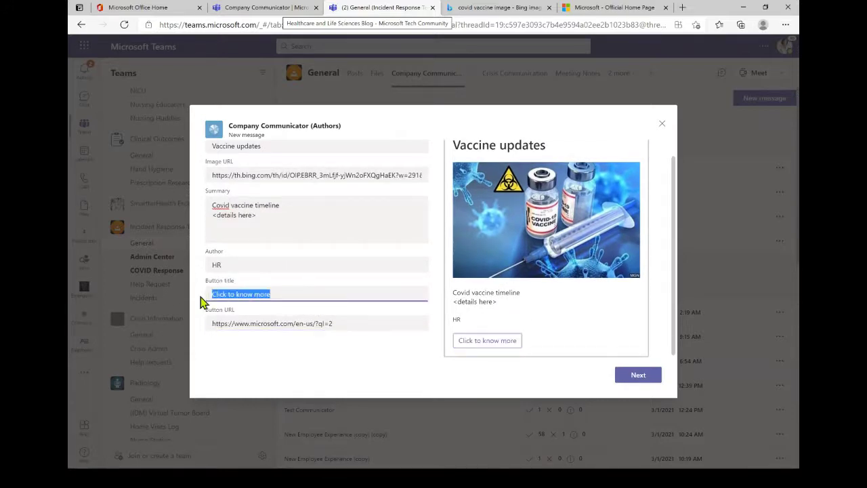
left_click(337, 294)
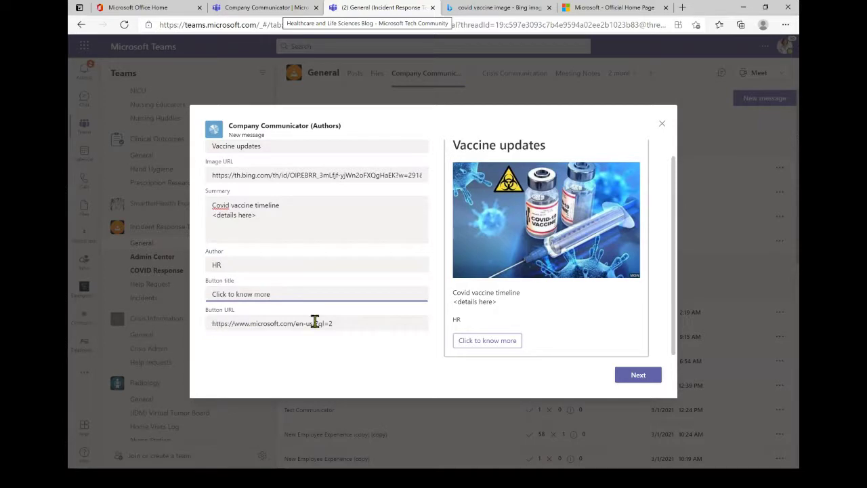
left_click(630, 378)
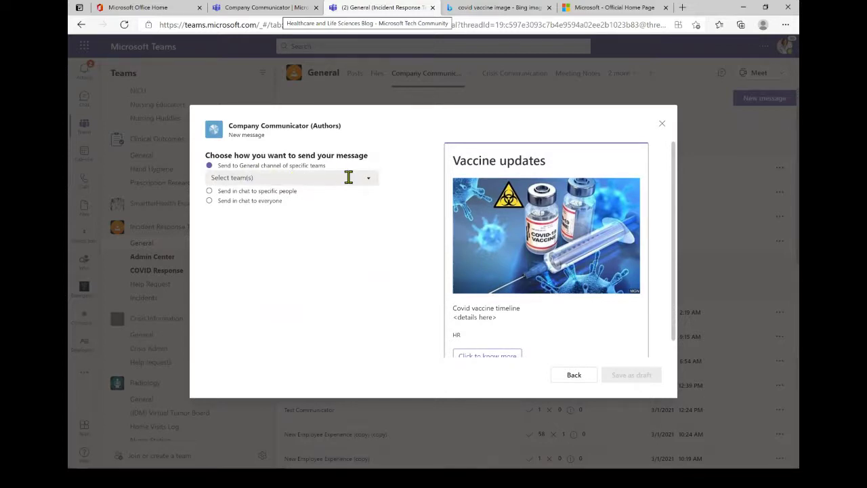
- Choose 'Send in chat to everyone' as the audience and save Vaccine updates as a draft
left_click(363, 184)
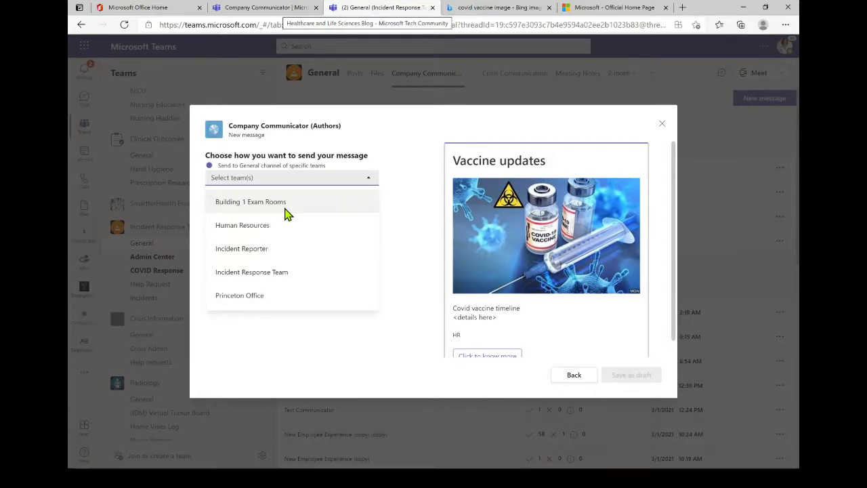
left_click(395, 189)
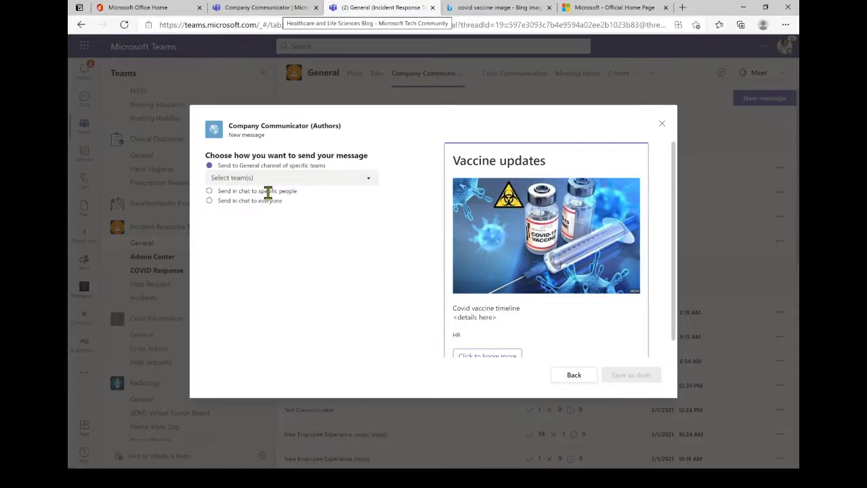
left_click(268, 192)
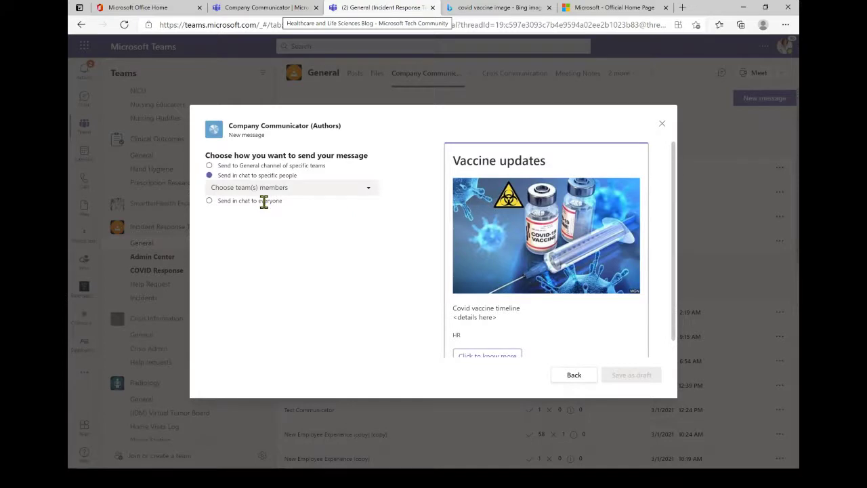
left_click(263, 200)
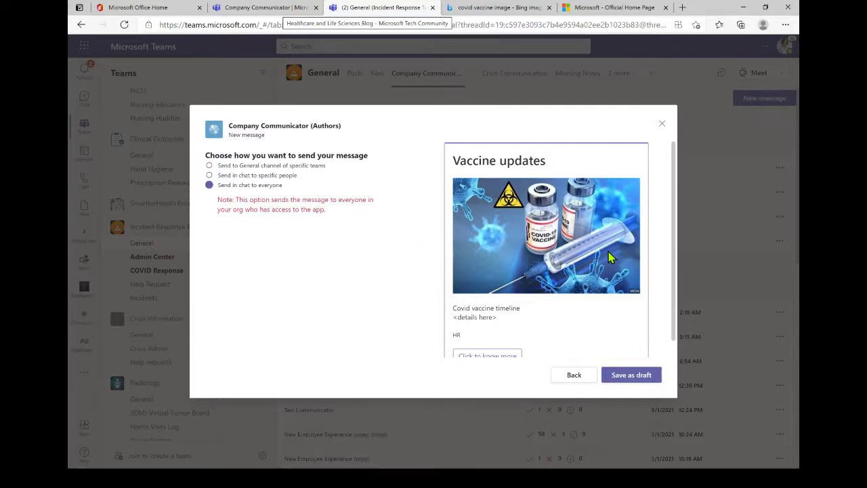
scroll(393, 234, "down", 1)
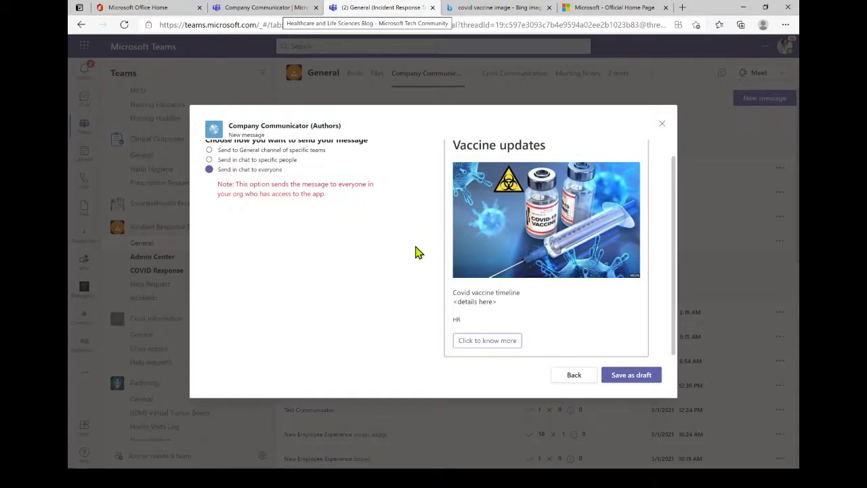
scroll(414, 250, "up", 1)
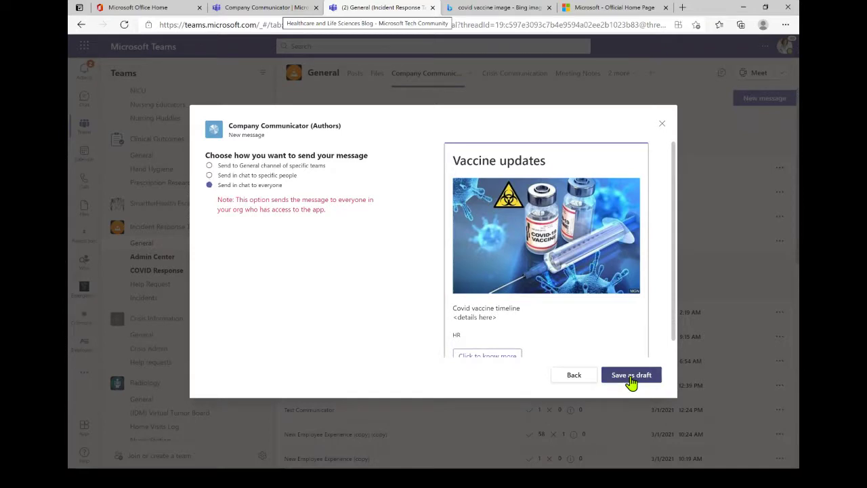
left_click(630, 379)
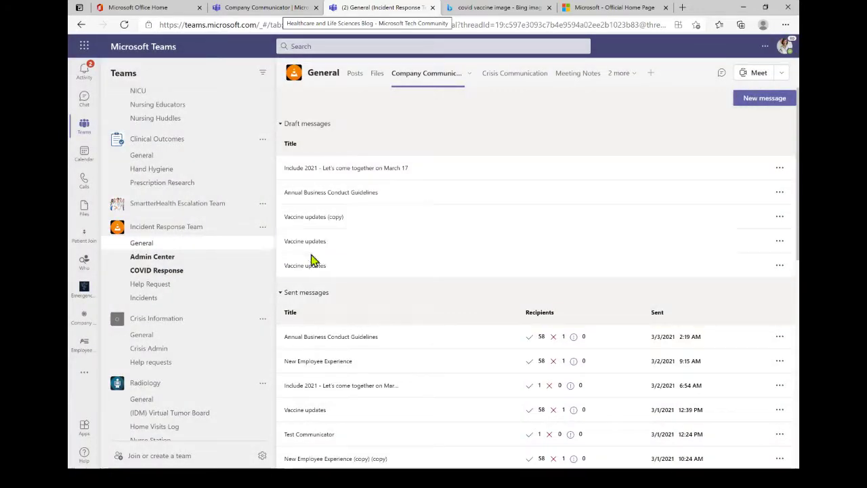
- Choose Send from the Vaccine updates draft's actions menu
left_click(779, 266)
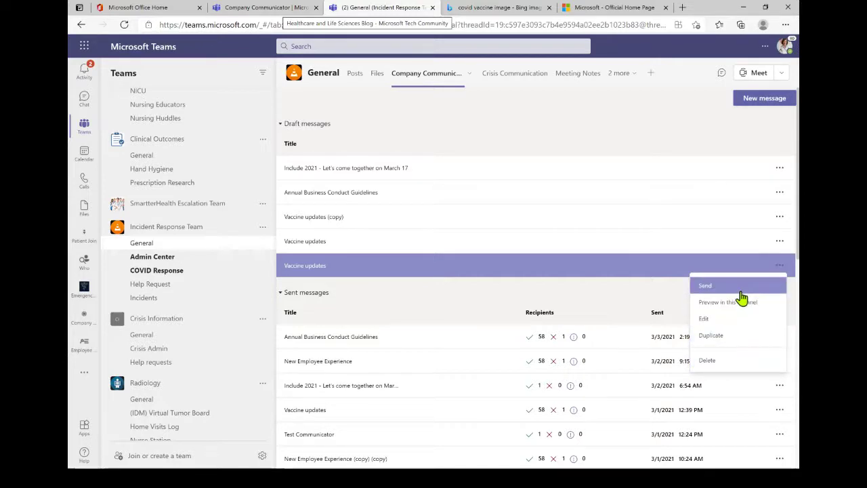
left_click(735, 290)
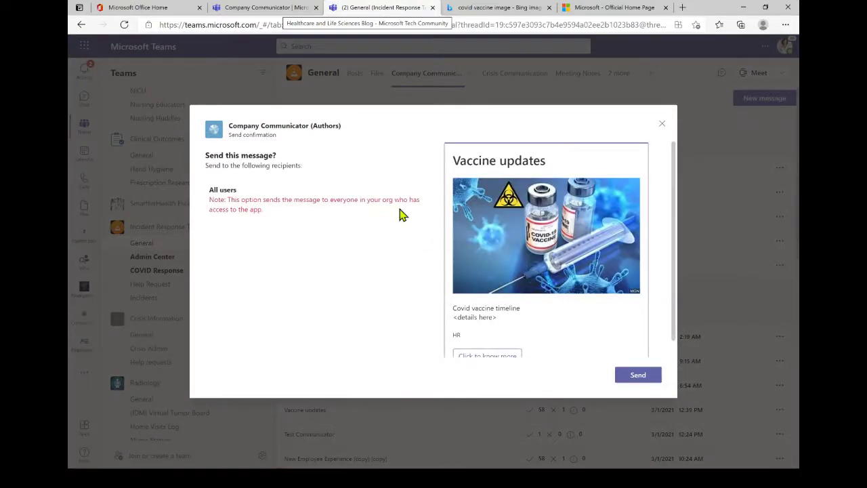
- Send the card to all users, view it in Company Communicator chat, then advance the PowerPoint slide
scroll(665, 256, "down", 1)
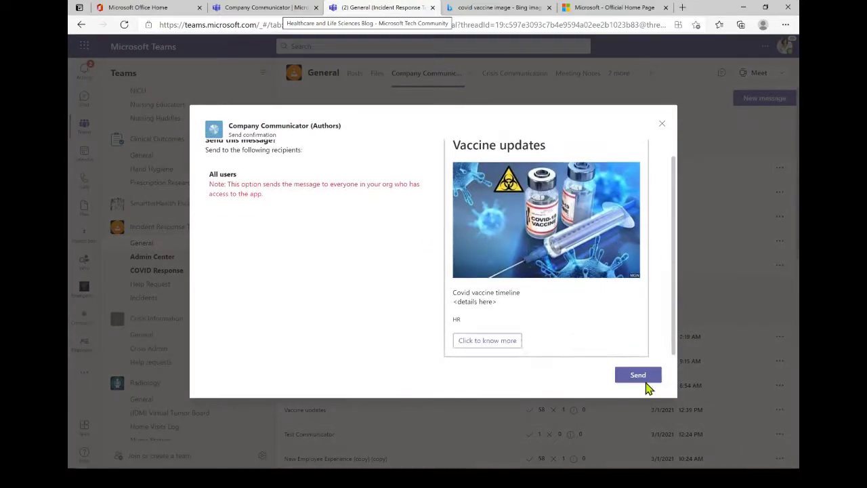
left_click(651, 381)
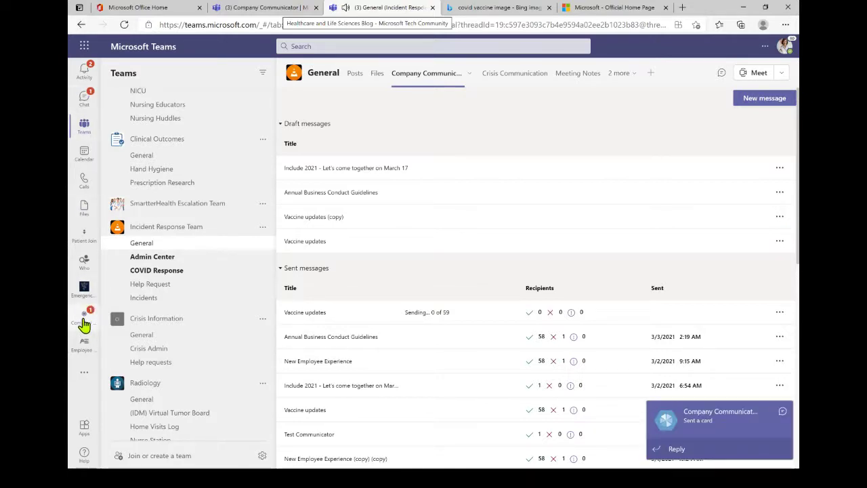
left_click(84, 324)
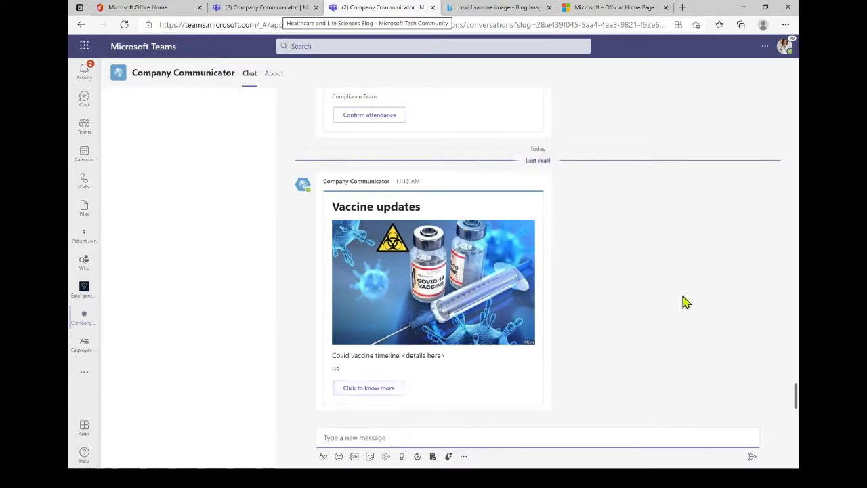
key("alt+Tab")
key("alt+Tab")
key("alt+Tab")
key("alt+Tab")
key("alt+Tab")
key("alt+Tab")
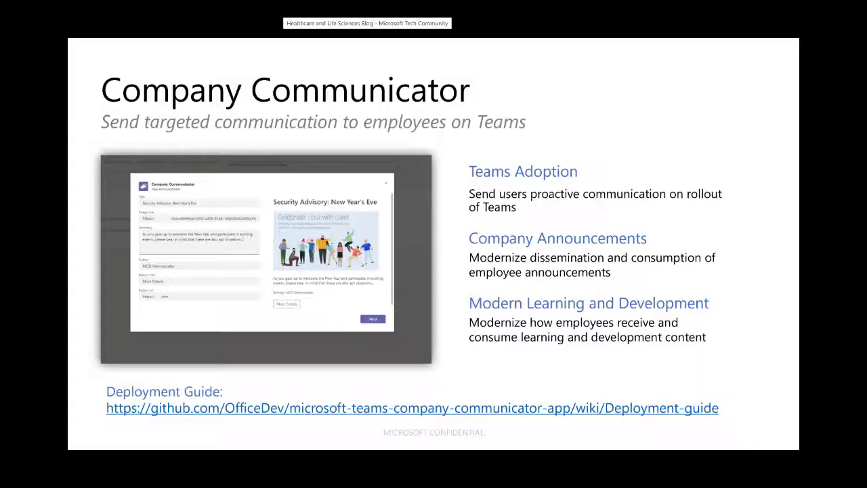
key("Right")
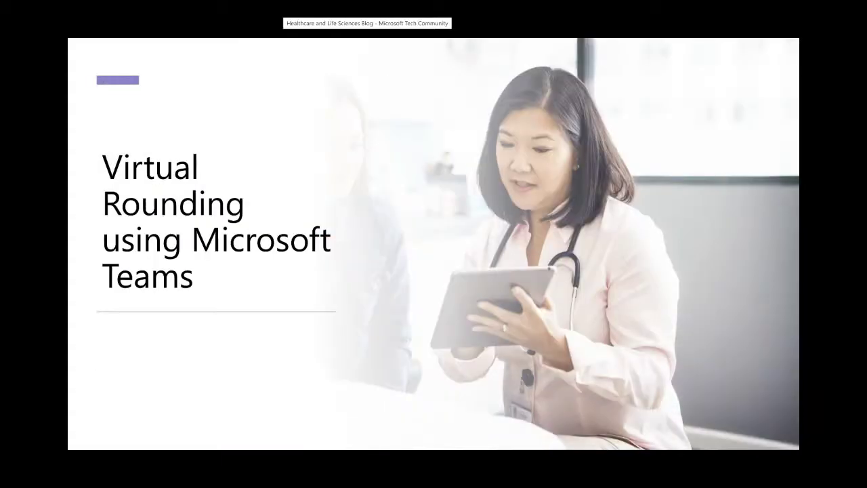
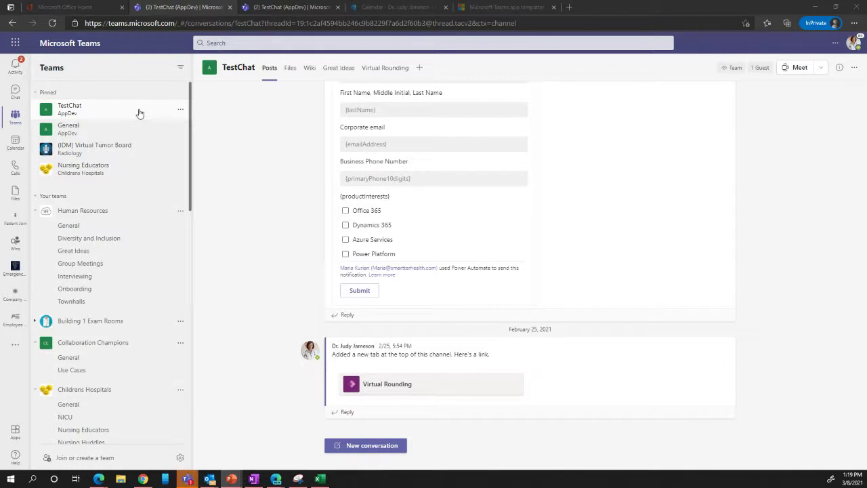
scroll(140, 122, "down", 5)
scroll(142, 125, "down", 5)
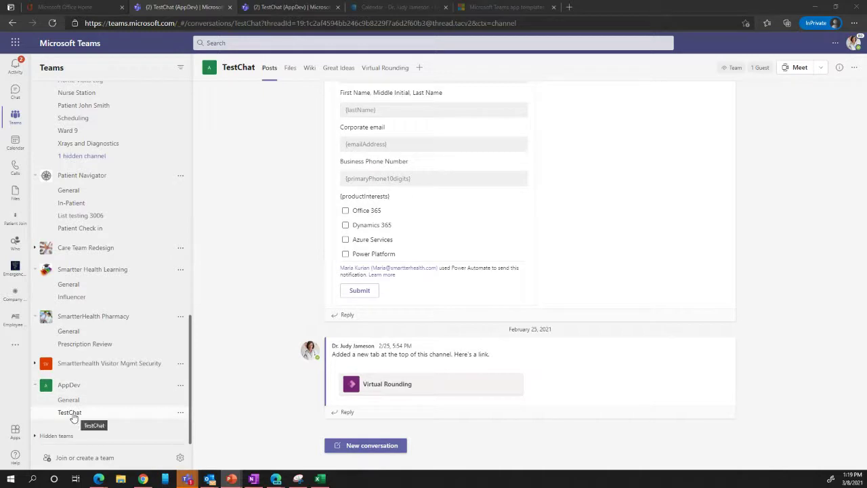
left_click(180, 413)
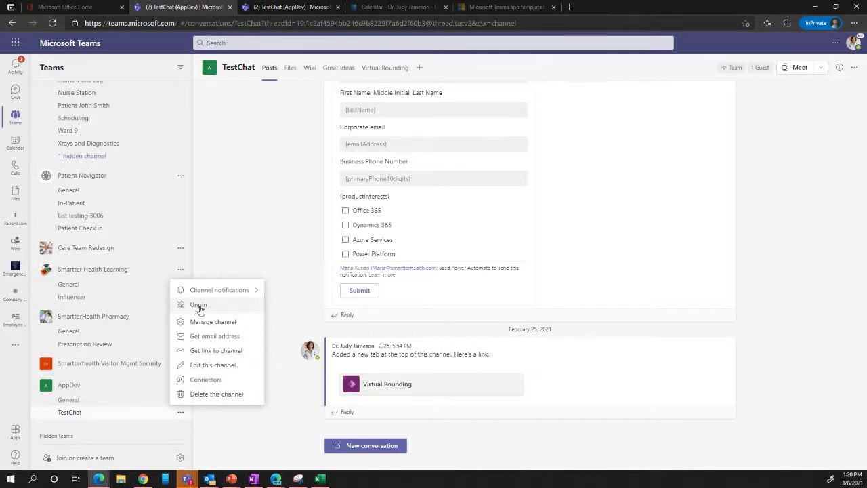
scroll(153, 284, "up", 10)
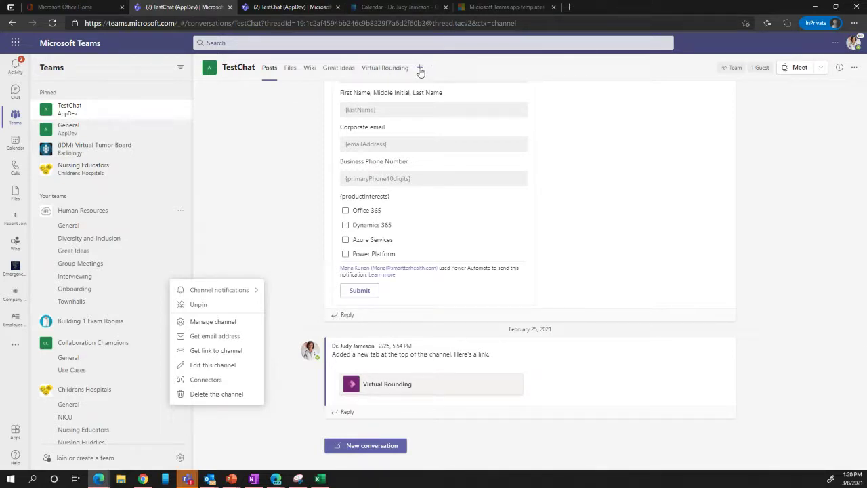
left_click(420, 72)
left_click(421, 72)
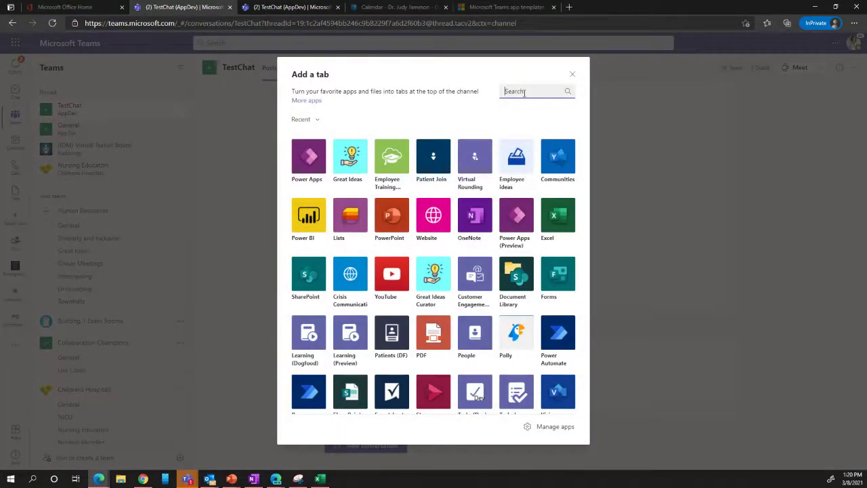
type("virt")
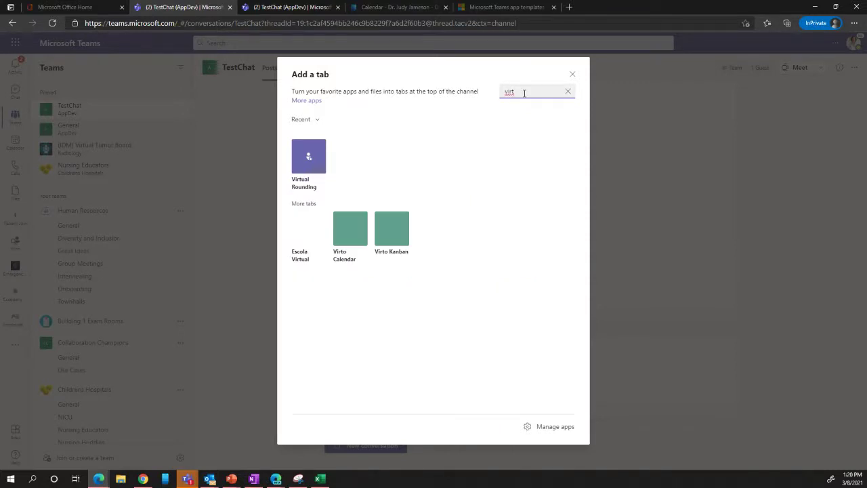
left_click(574, 76)
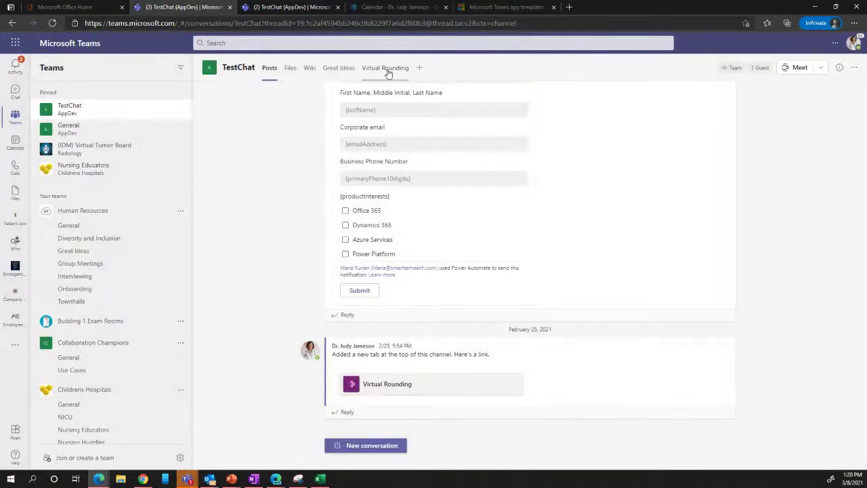
- Open the Virtual Rounding tab and go to Room 101's configuration page (Building 1, Floor 1)
left_click(387, 71)
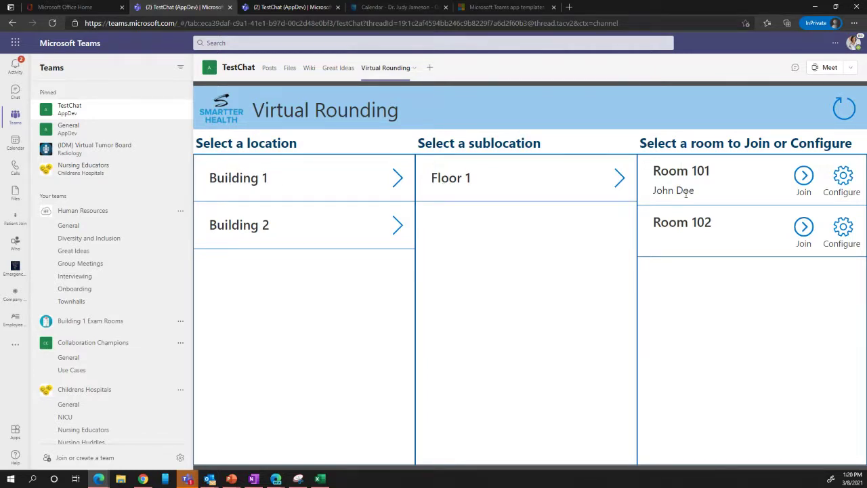
left_click_drag(654, 190, 697, 193)
left_click(711, 193)
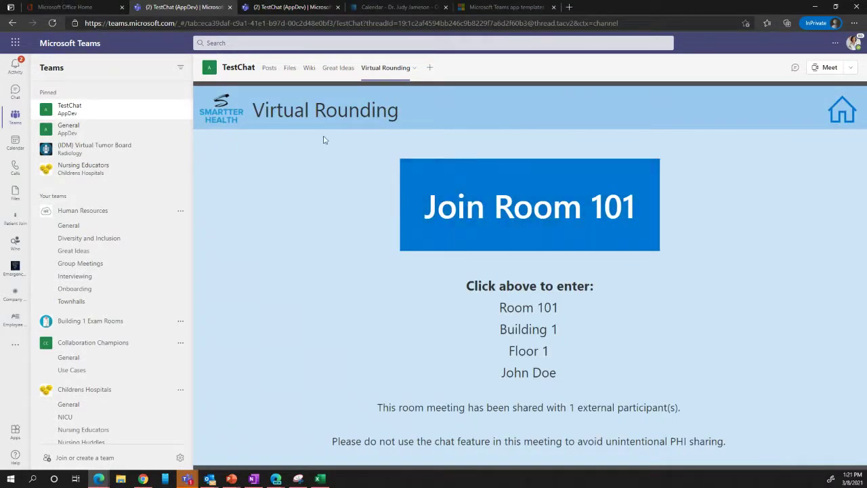
left_click(6, 23)
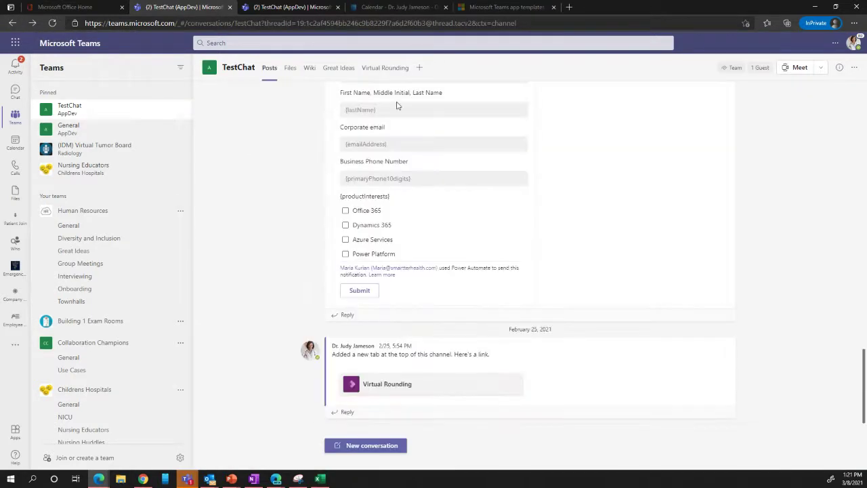
left_click(389, 69)
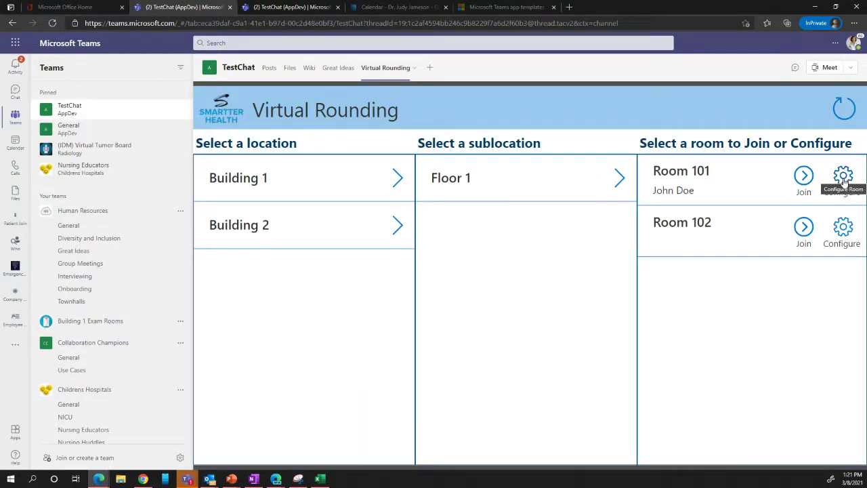
left_click(843, 176)
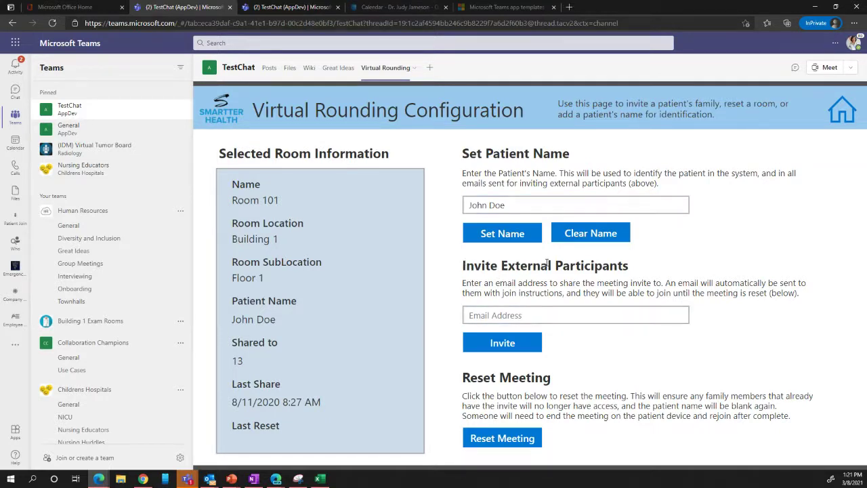
- Enter an invitee's e-mail address for Room 101, then reload the Virtual Rounding tab
left_click(534, 315)
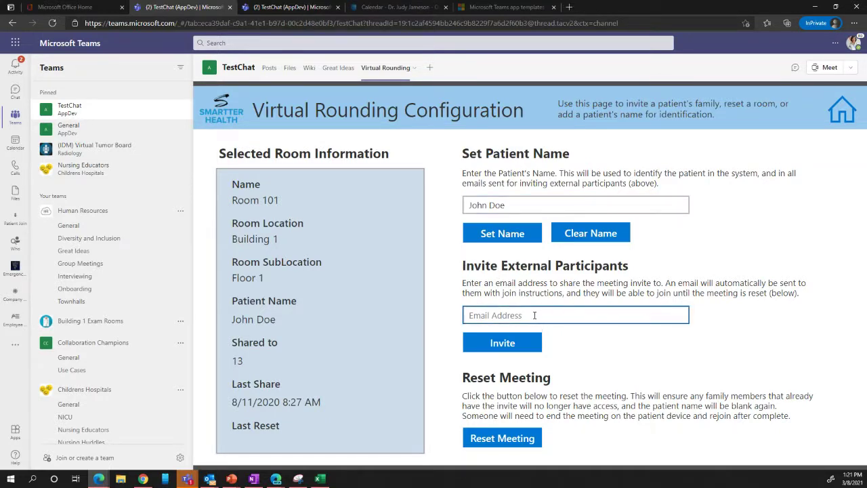
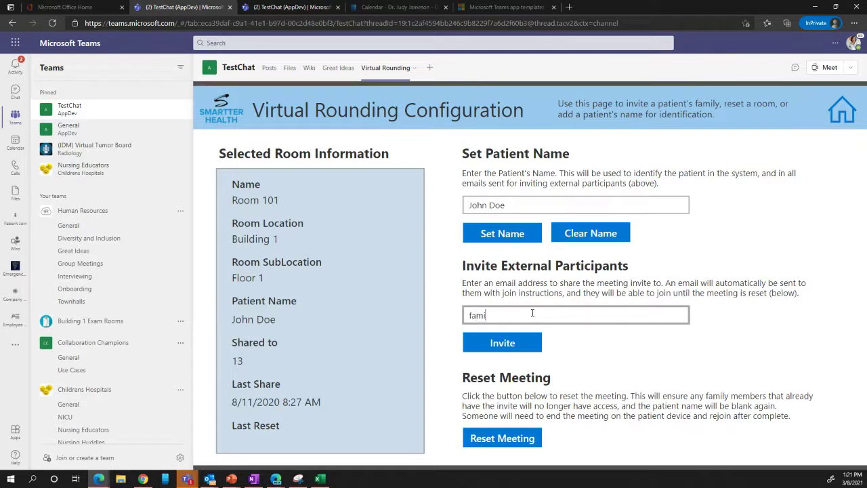
left_click(262, 138)
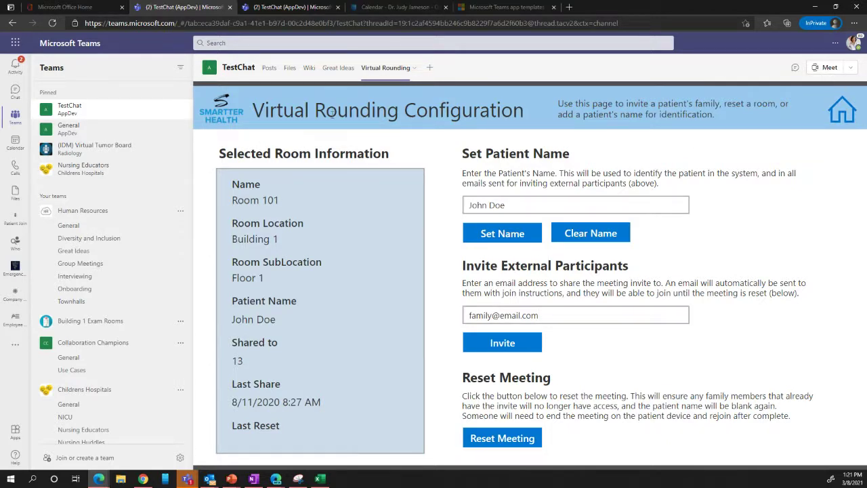
left_click(398, 71)
left_click(373, 108)
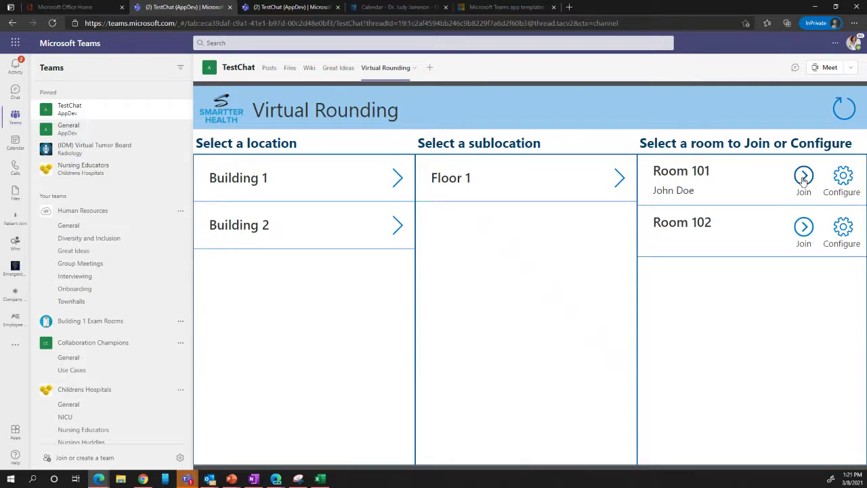
- Open Room 101's join page and launch its meeting to reach the join options
left_click(804, 176)
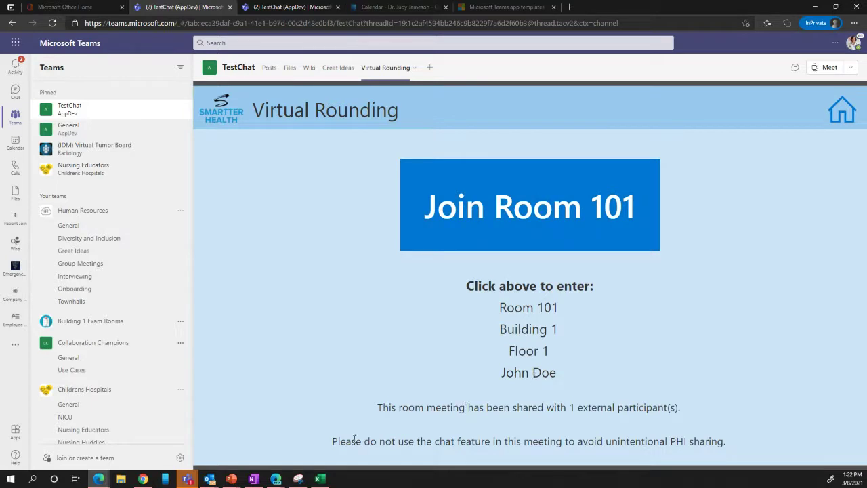
left_click_drag(337, 441, 731, 443)
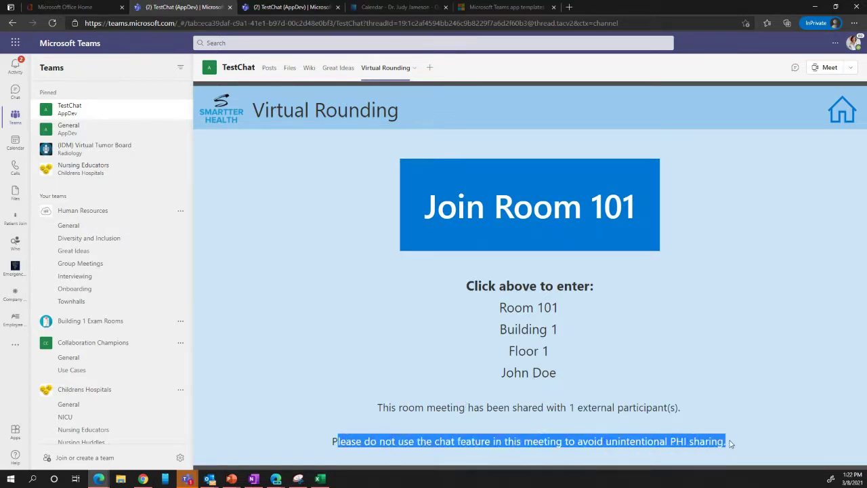
left_click(690, 344)
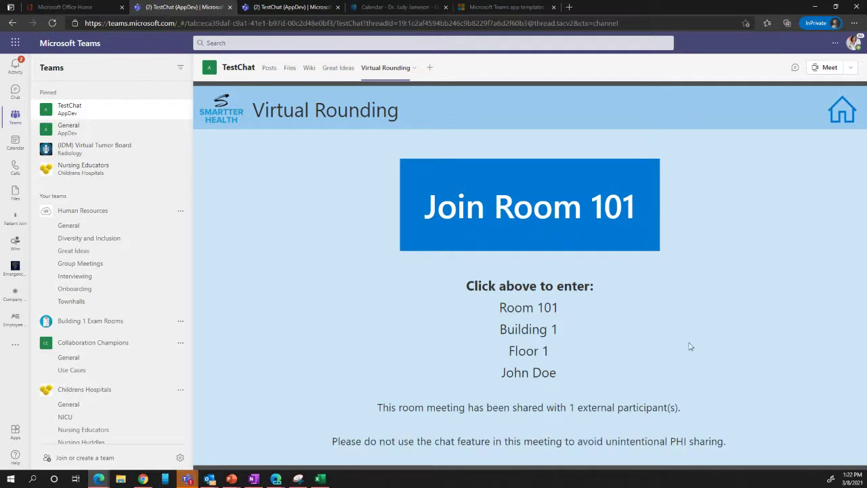
left_click(539, 217)
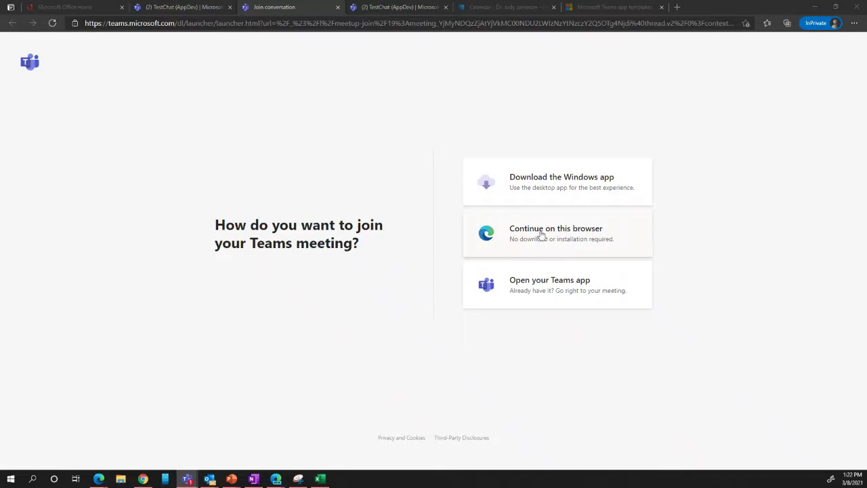
- Join the Room 101 meeting in the browser with audio and video off
left_click(541, 234)
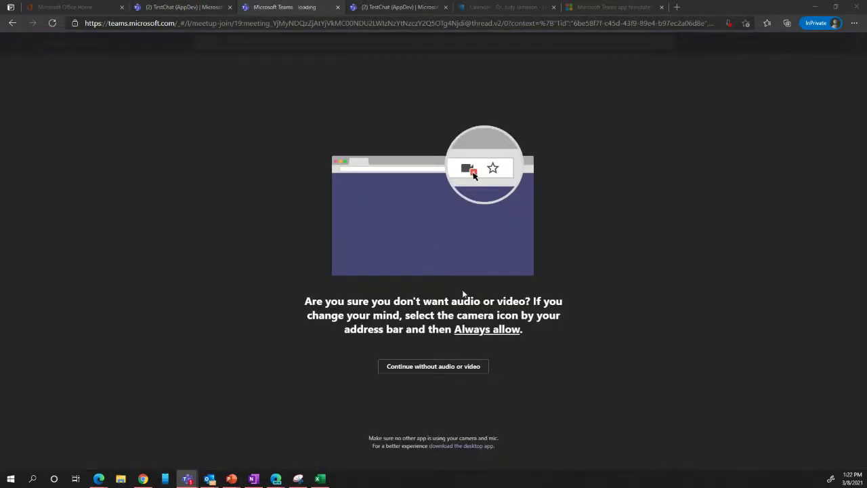
left_click(434, 367)
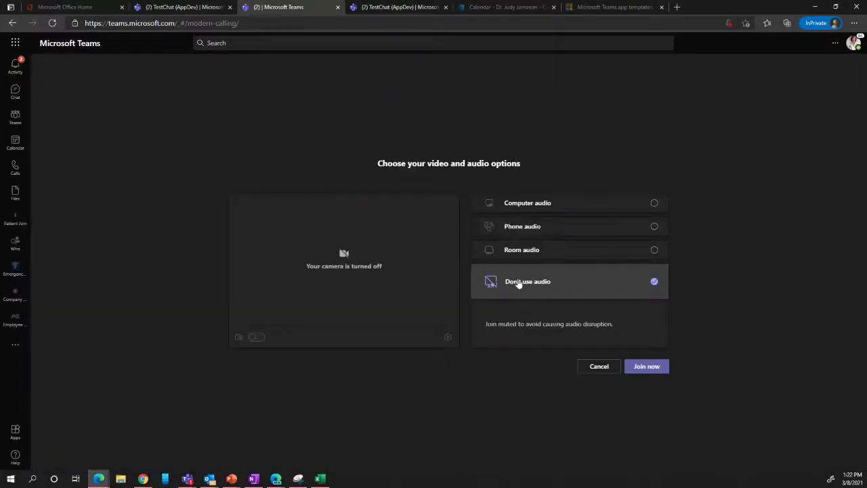
left_click(639, 368)
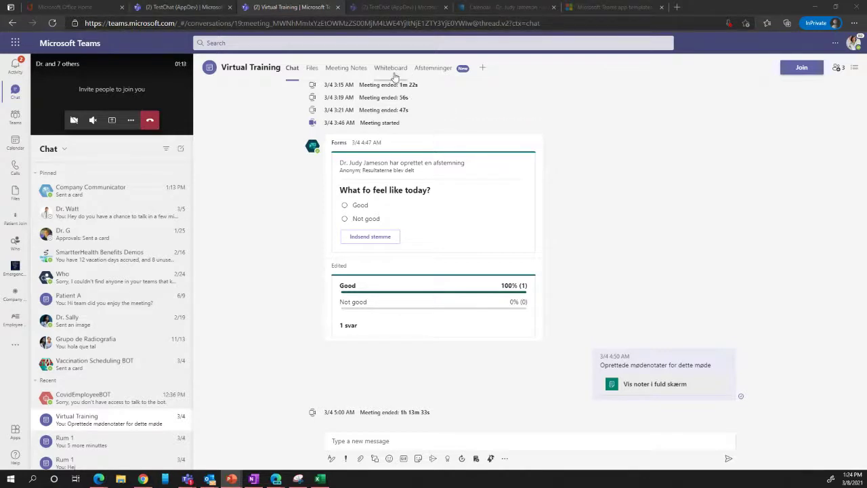
- Return to the TestChat tab and open the AppDev team's General channel
left_click(406, 10)
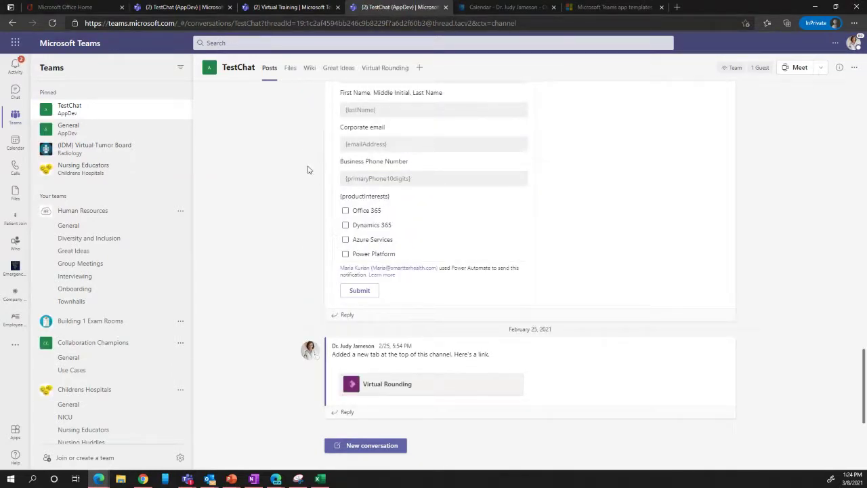
left_click(75, 133)
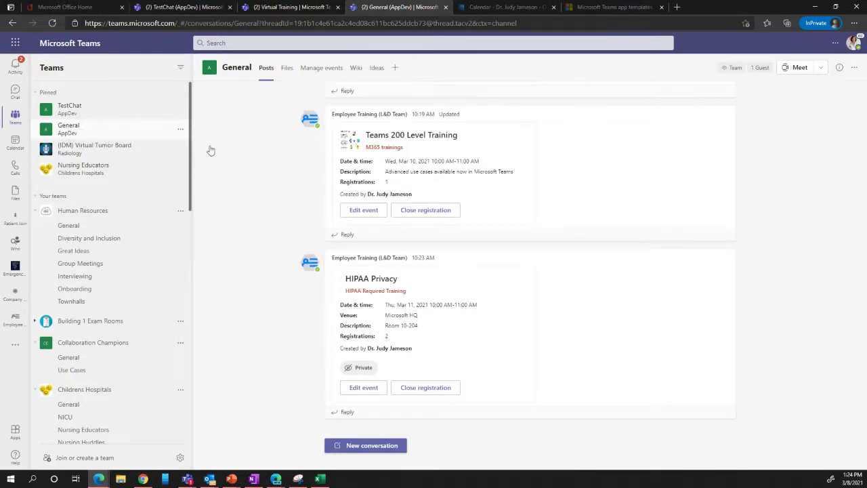
- Open the General channel's Manage events list and start adding a new event
left_click(323, 69)
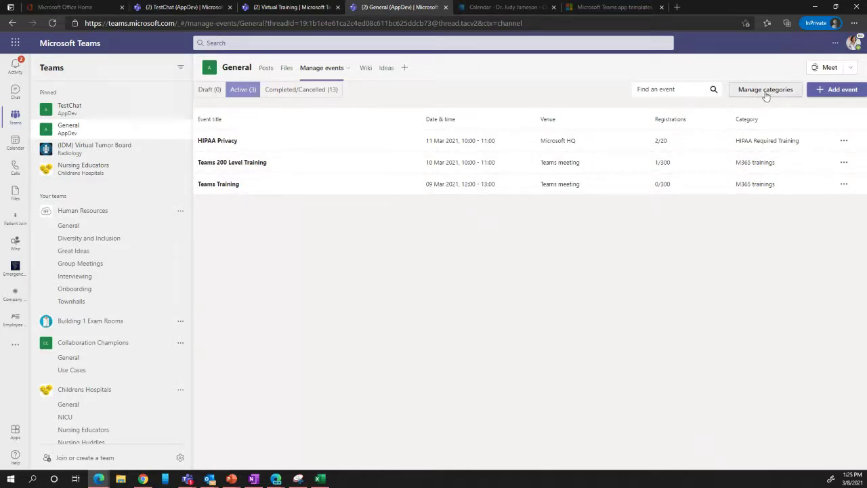
left_click(831, 94)
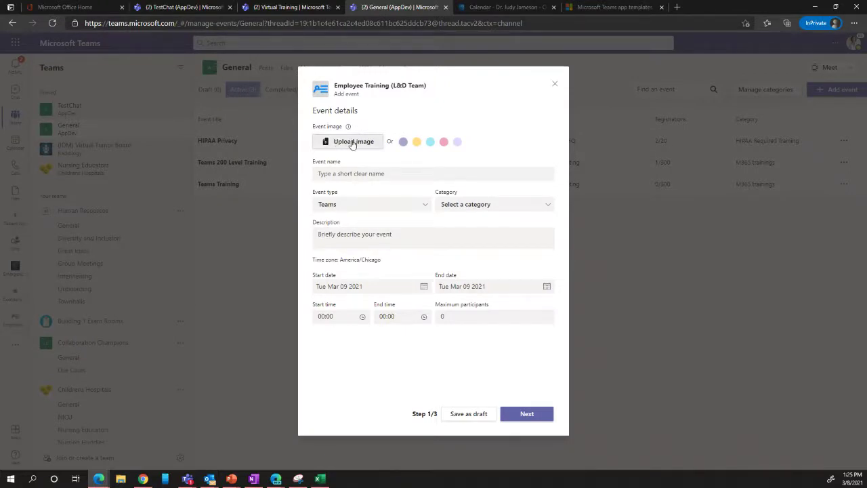
- Choose the yellow banner image and name the event 'Patient Safety'
left_click(417, 144)
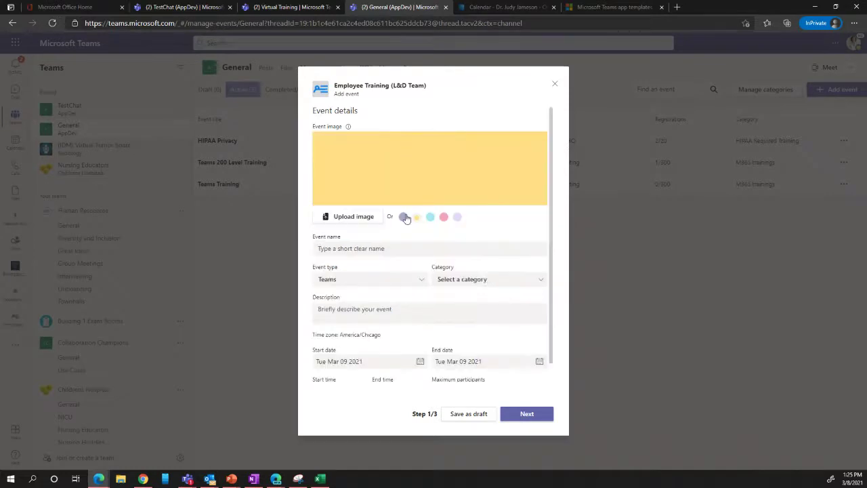
left_click(372, 249)
type("Pati")
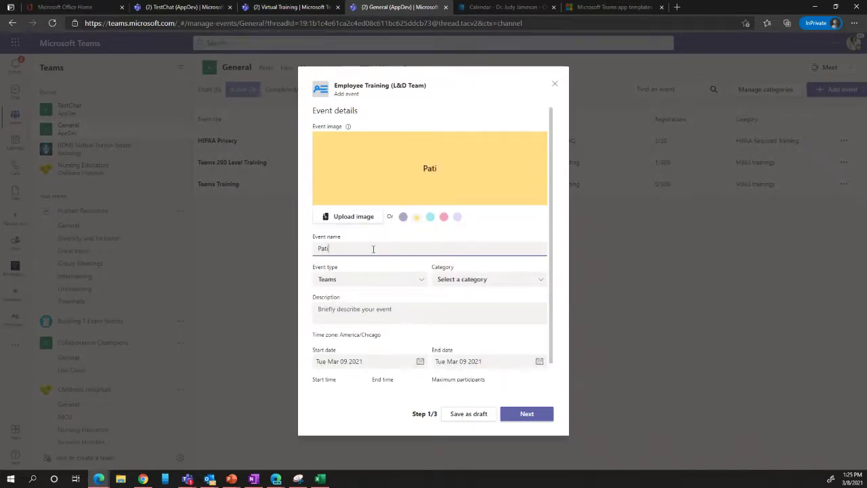
type("ent Safety")
- Set the event type to Teams meeting and the category to HIPAA Required Training
left_click(422, 284)
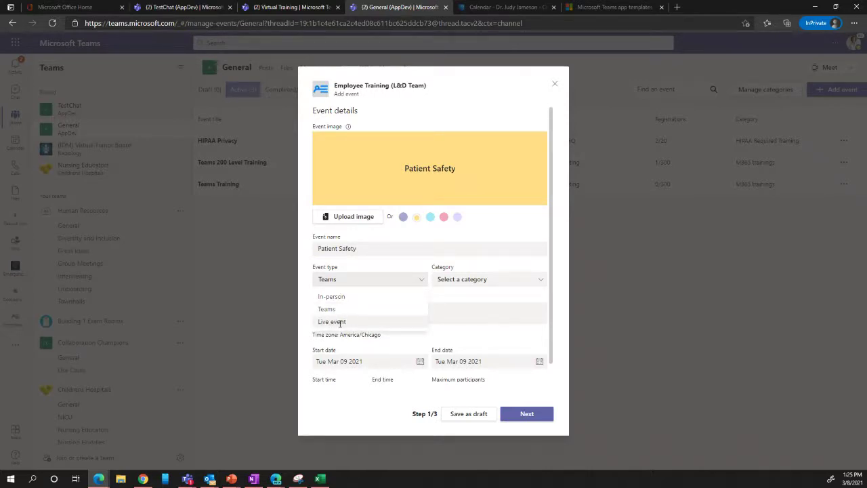
left_click(340, 322)
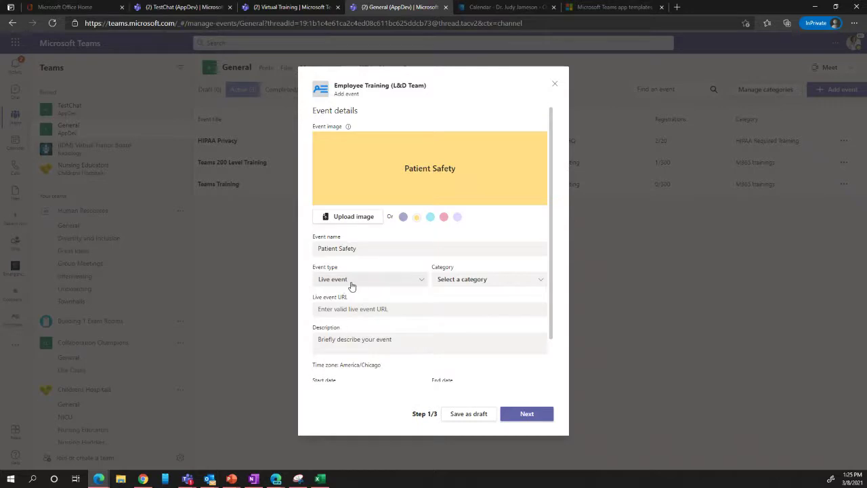
left_click(421, 281)
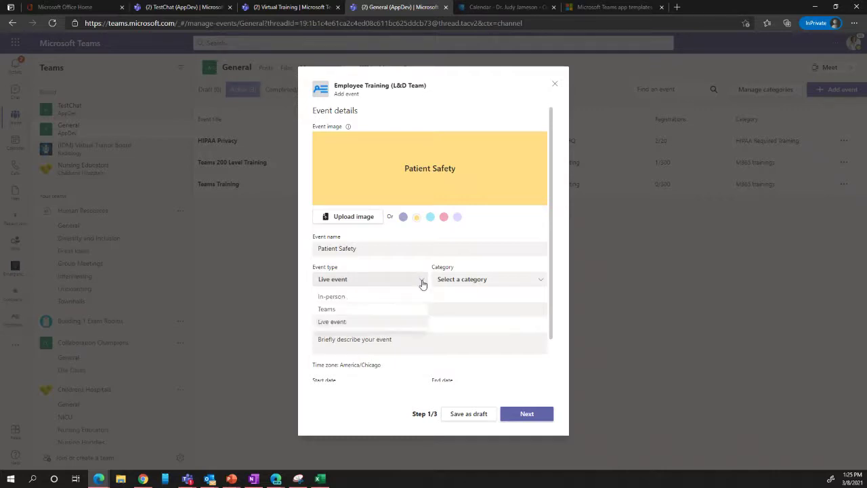
left_click(329, 309)
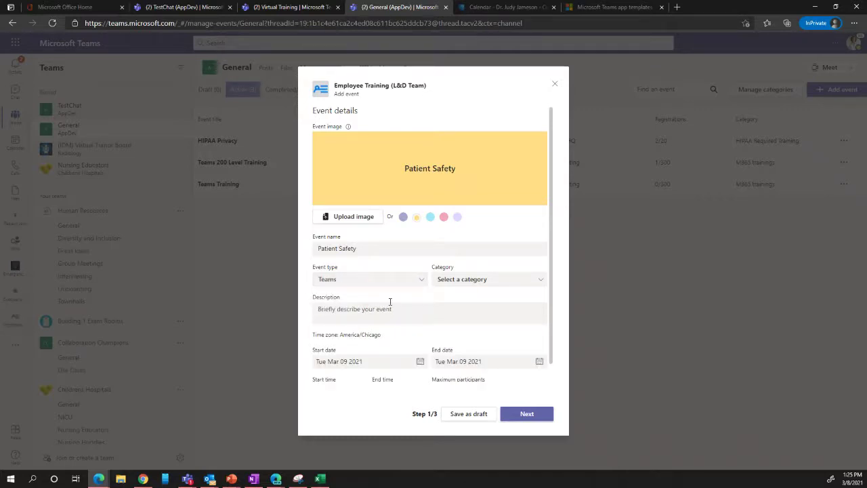
left_click(509, 283)
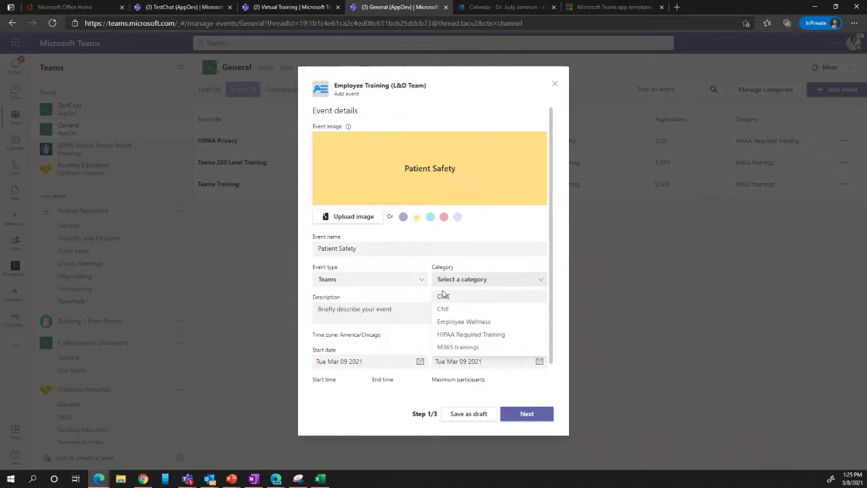
left_click(461, 335)
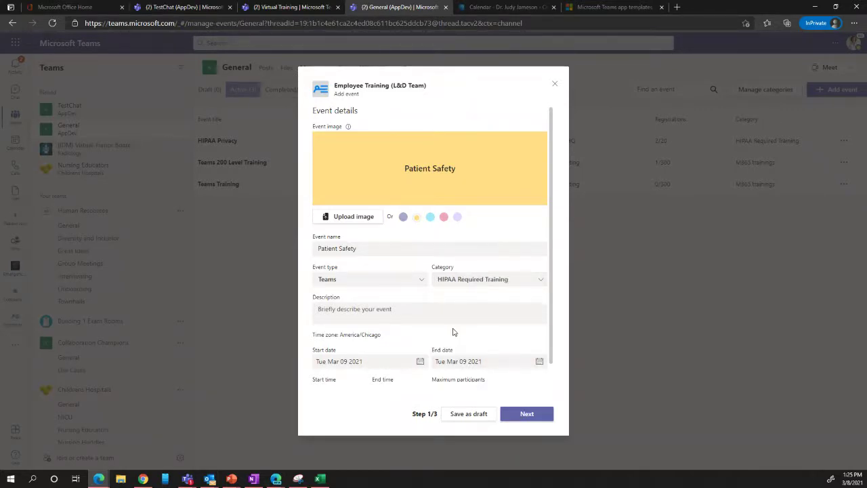
scroll(398, 319, "down", 1)
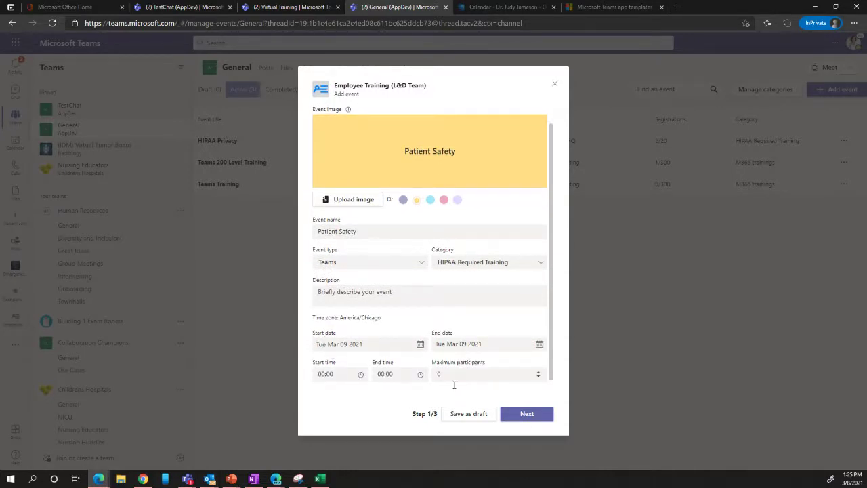
- Set the event to run from 00:00 to 00:30
left_click(338, 376)
left_click(343, 356)
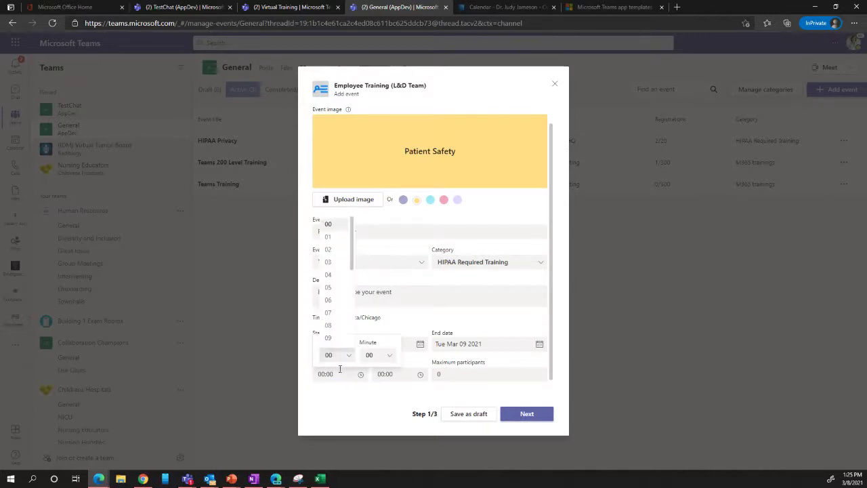
left_click(343, 374)
left_click(398, 376)
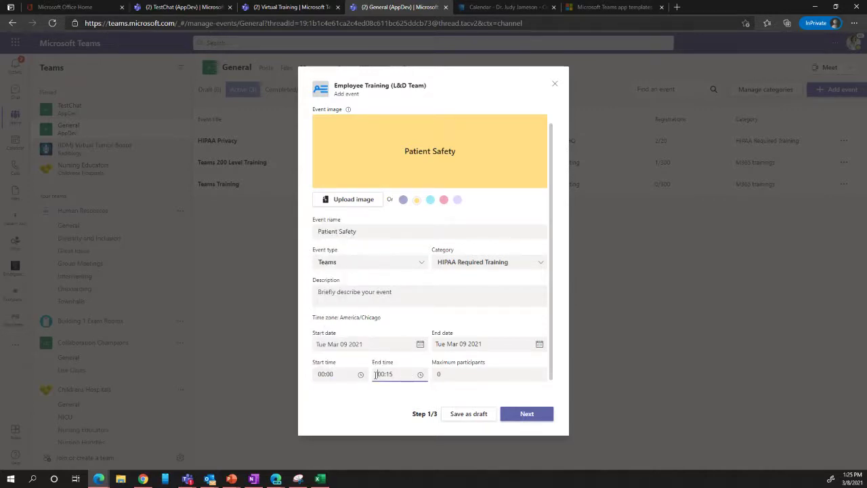
left_click(440, 355)
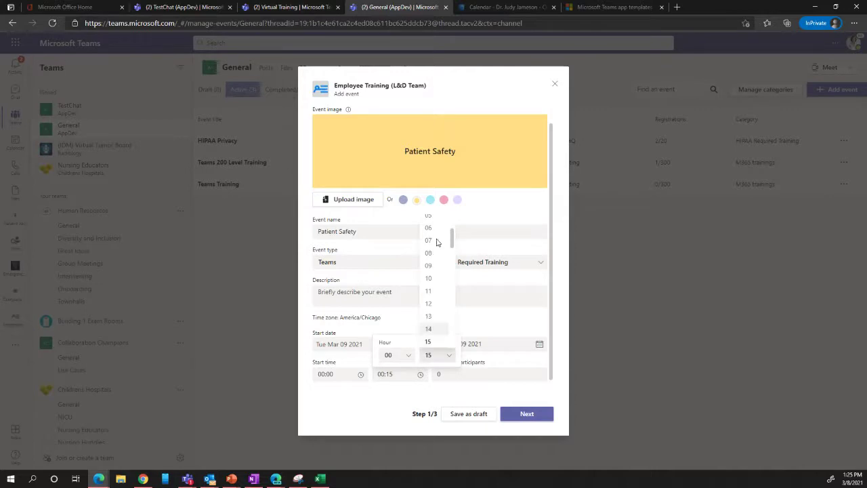
scroll(437, 242, "down", 5)
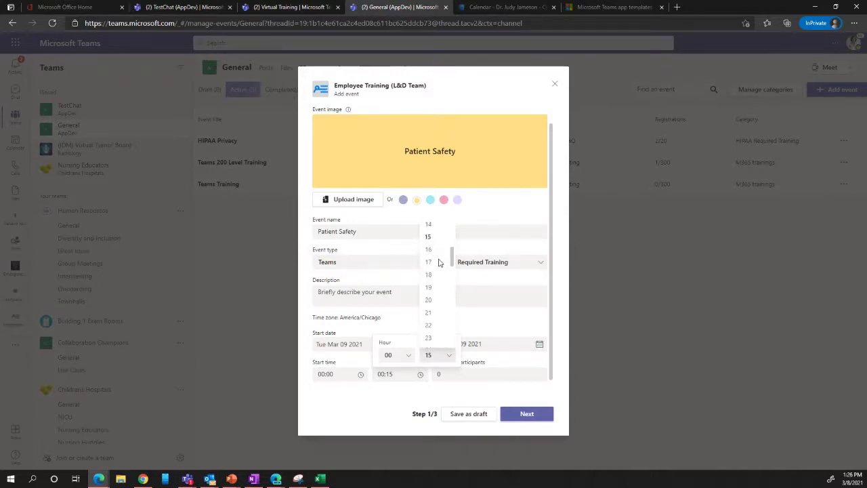
scroll(438, 274, "down", 3)
left_click(437, 275)
left_click(449, 396)
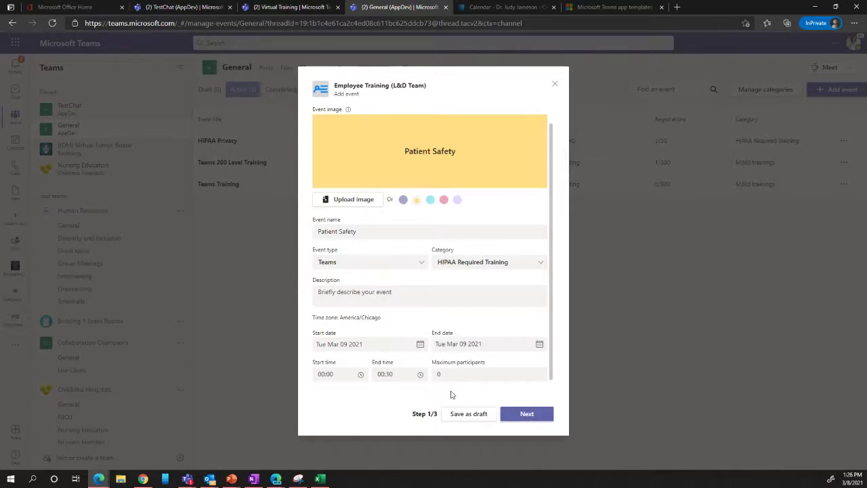
- Set maximum participants to 300 and the description to 'blah', then continue
left_click_drag(451, 391, 426, 375)
type("300")
left_click(479, 400)
left_click(526, 413)
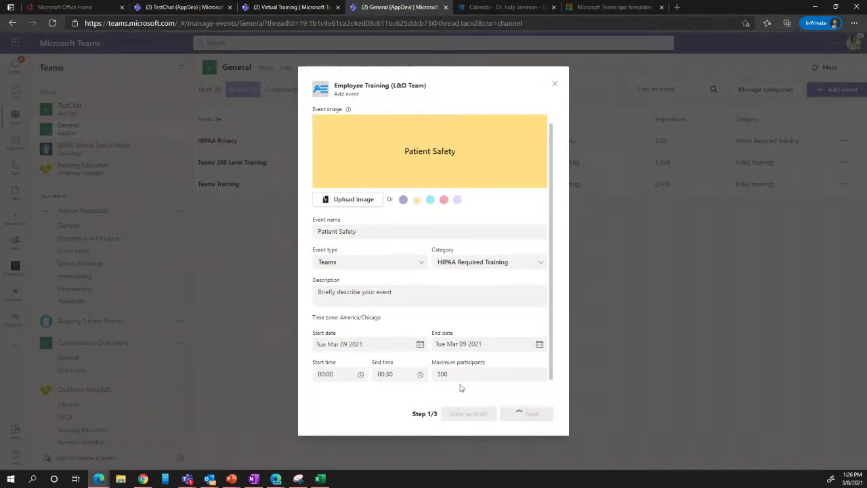
left_click(518, 413)
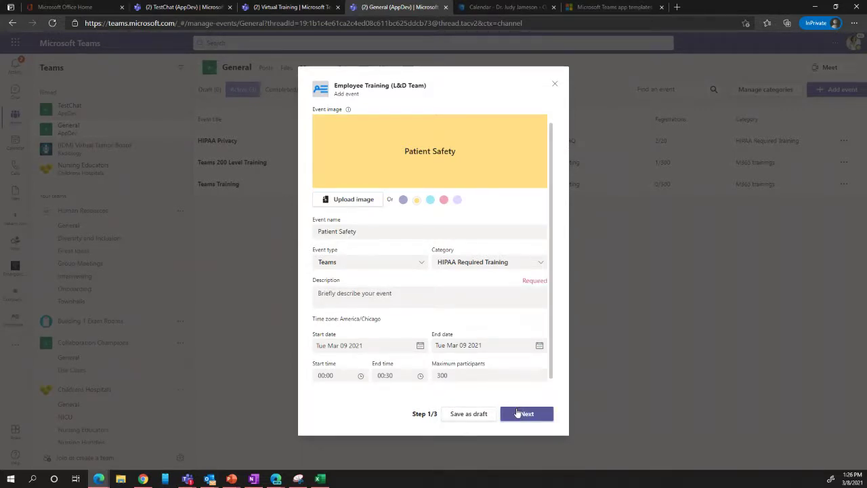
left_click(441, 294)
type("blah")
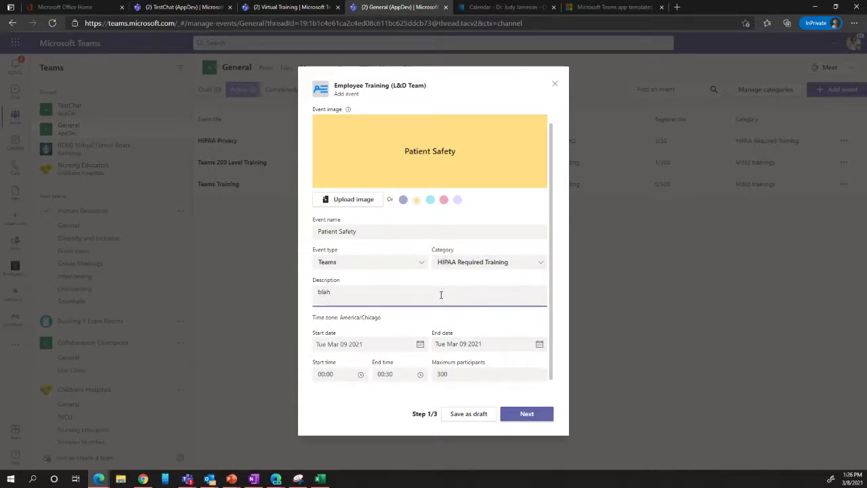
left_click(525, 413)
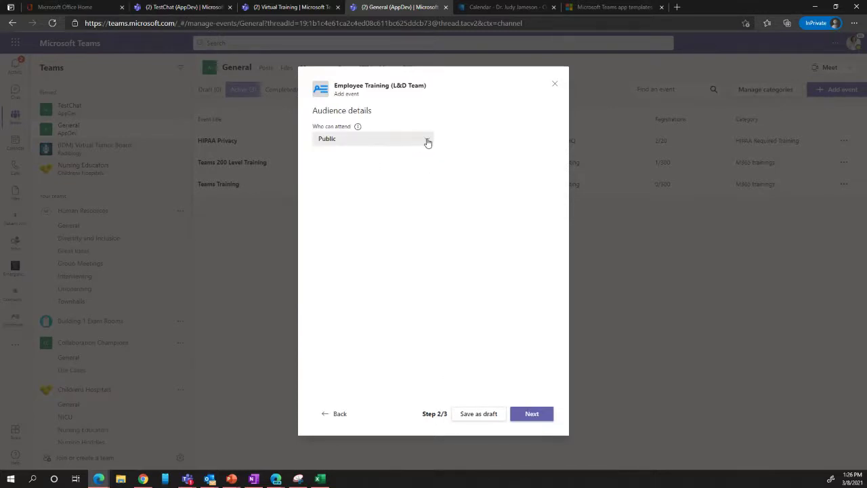
- Keep Who can attend set to Public and continue to the event preview
left_click(425, 140)
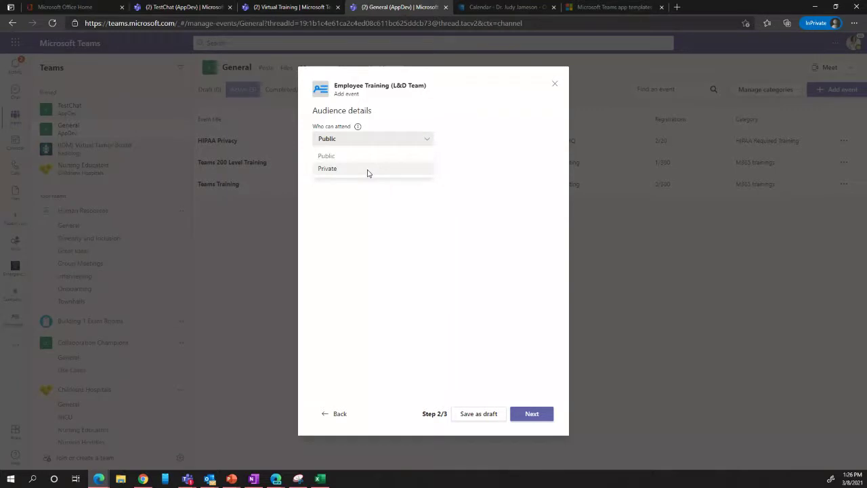
left_click(367, 171)
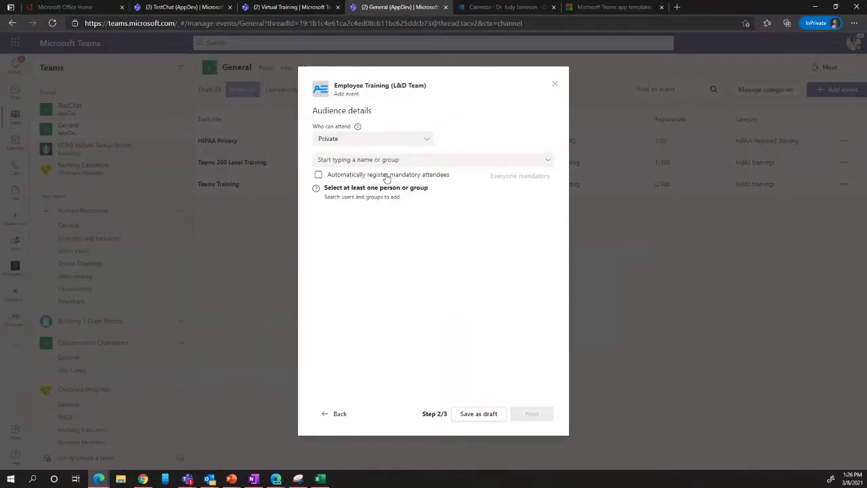
left_click(424, 141)
left_click(383, 154)
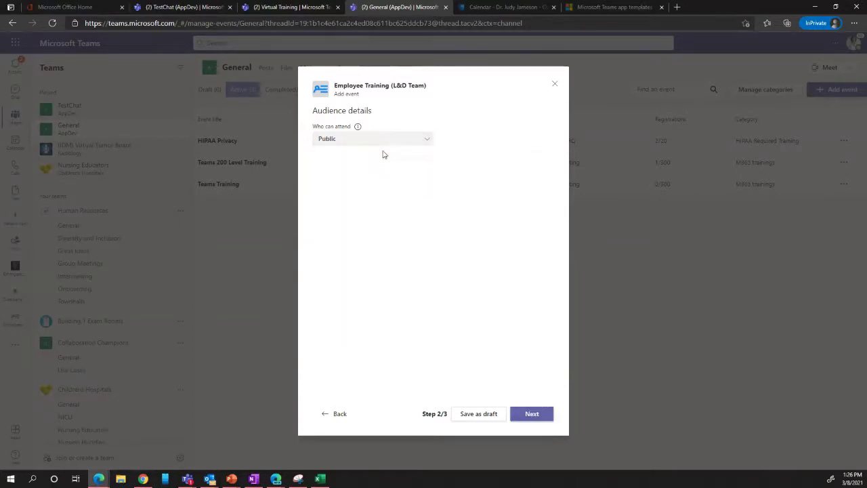
left_click(531, 413)
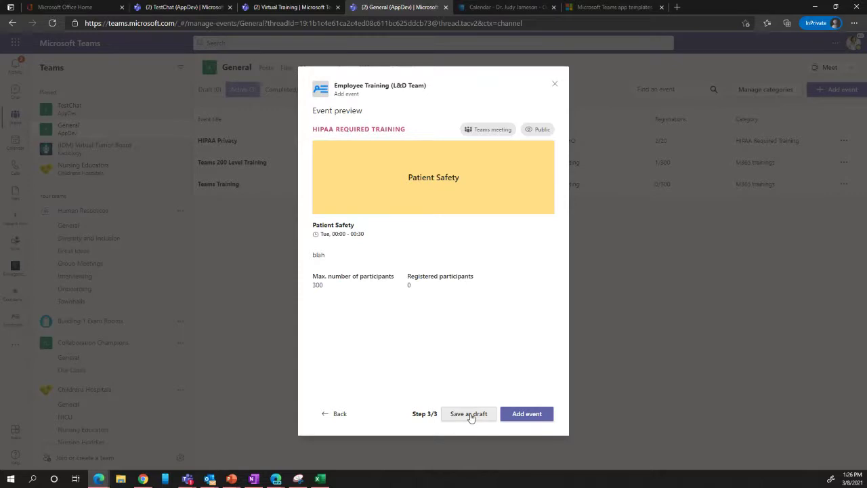
- Publish the Patient Safety event from the step 3/3 preview
left_click(519, 416)
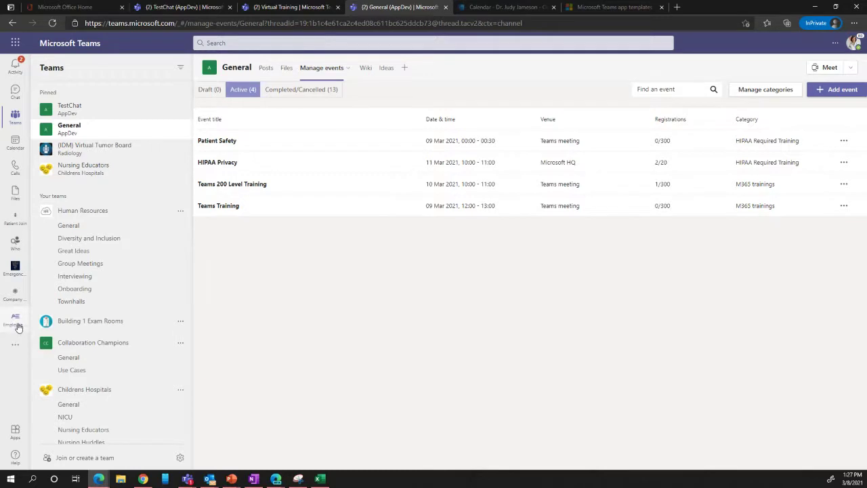
- Open the Employee Training app from the left rail and go to its Discover events page
left_click(15, 320)
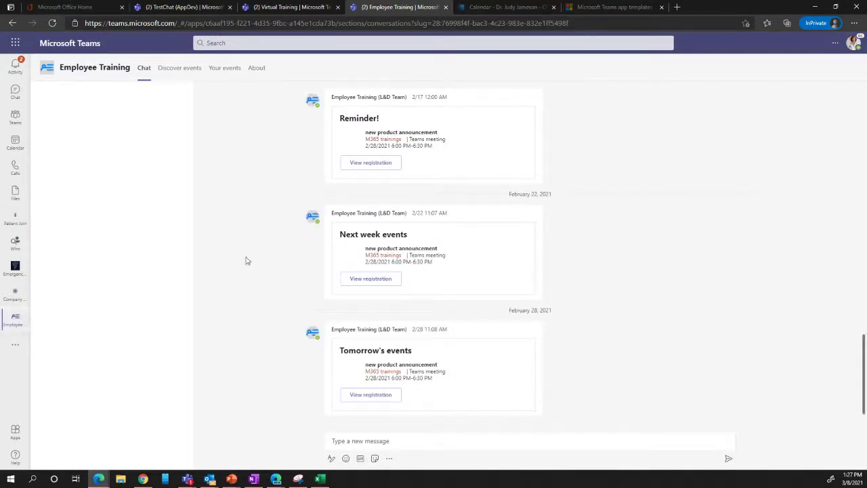
left_click(364, 443)
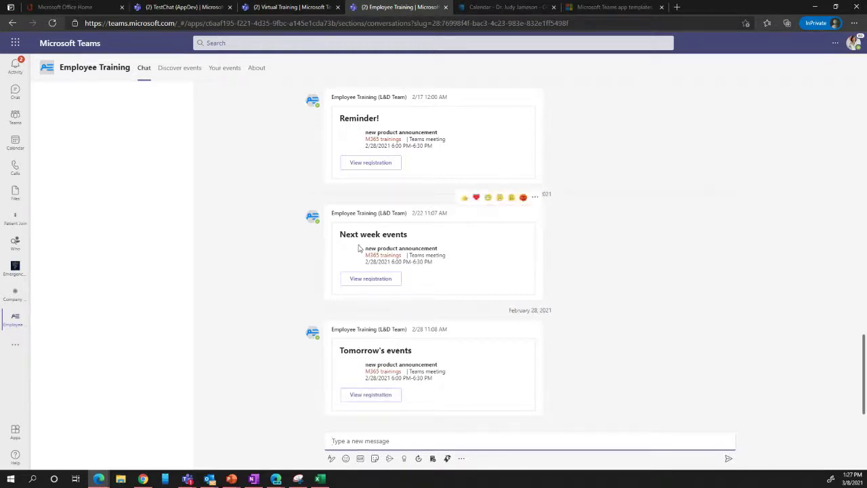
scroll(358, 248, "up", 2)
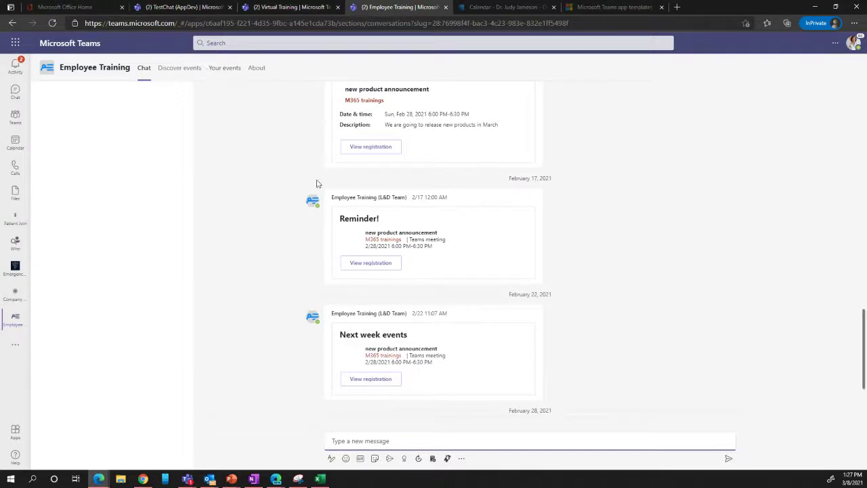
left_click(182, 70)
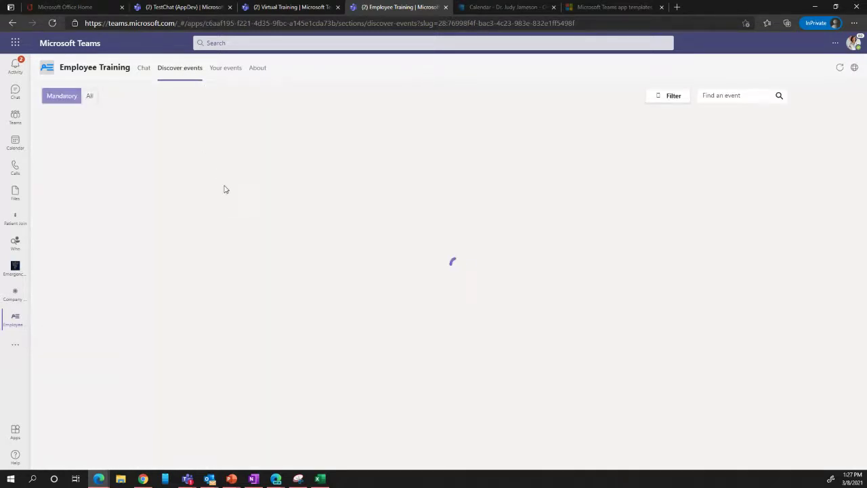
- Filter Discover events to All, review the Teams 200 Level Training card, then go to Your events
left_click(99, 97)
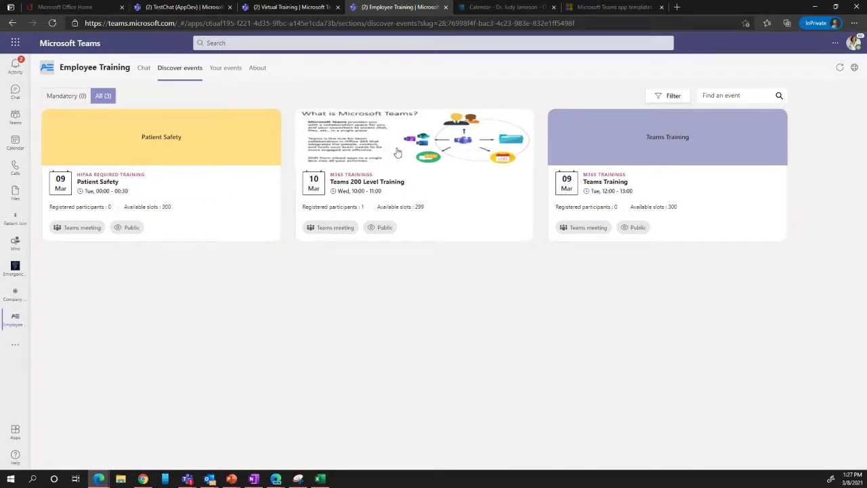
left_click(391, 144)
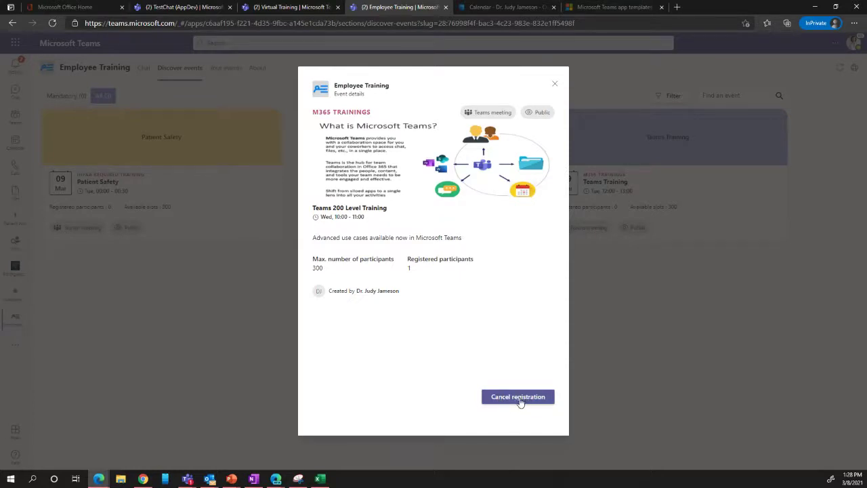
left_click(555, 84)
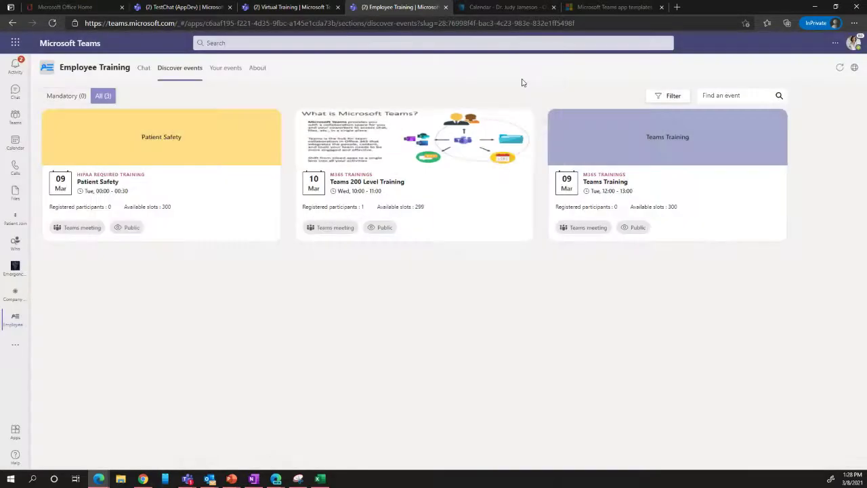
left_click(229, 70)
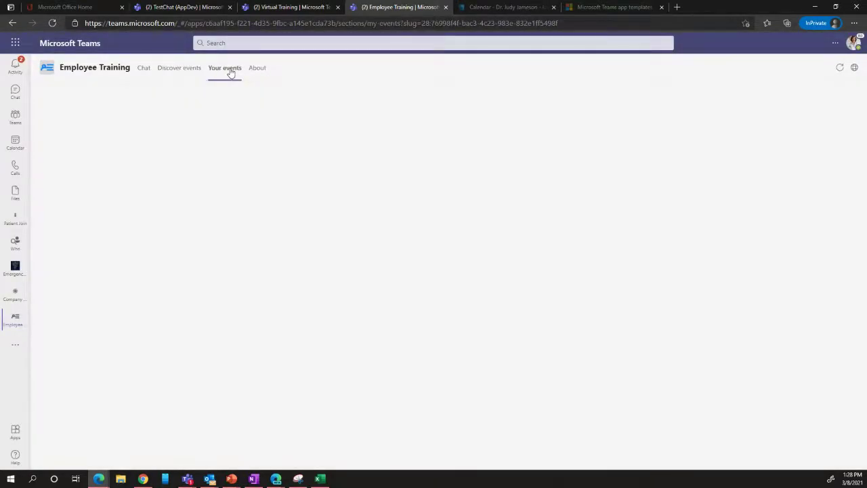